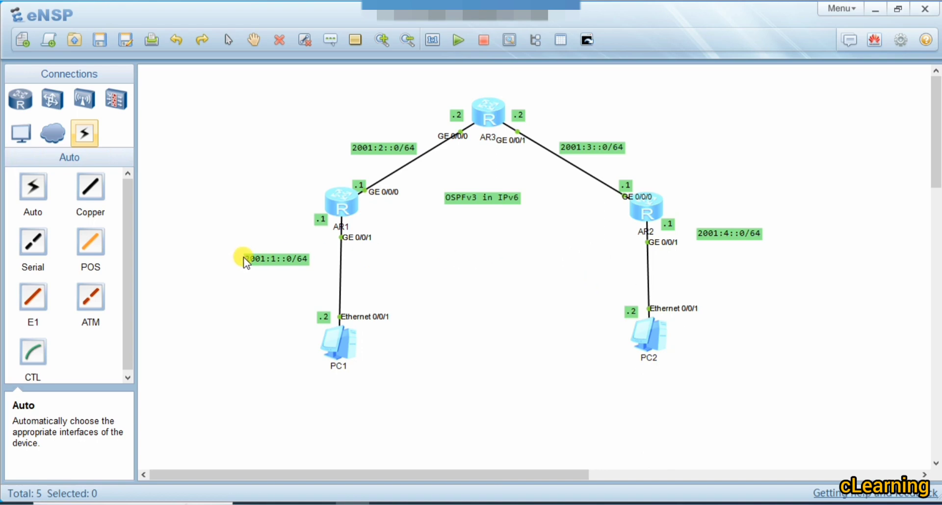
# Step: Edit the 2001:1::0/64 subnet label text on the topology
pyautogui.doubleClick(270, 258)
pyautogui.moveTo(254, 258); pyautogui.dragTo(283, 260)
pyautogui.click(448, 259)
pyautogui.doubleClick(253, 257)
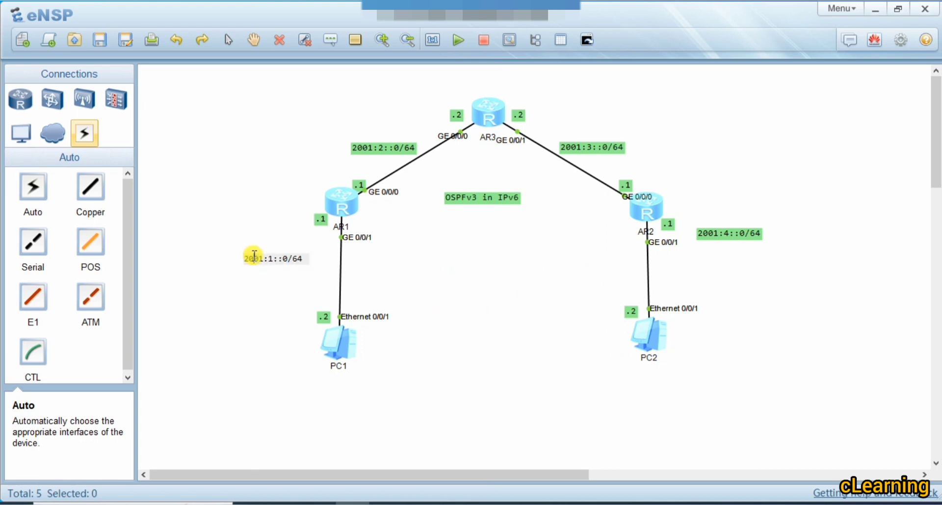
pyautogui.doubleClick(286, 259)
pyautogui.hotkey('shift', 'Home')
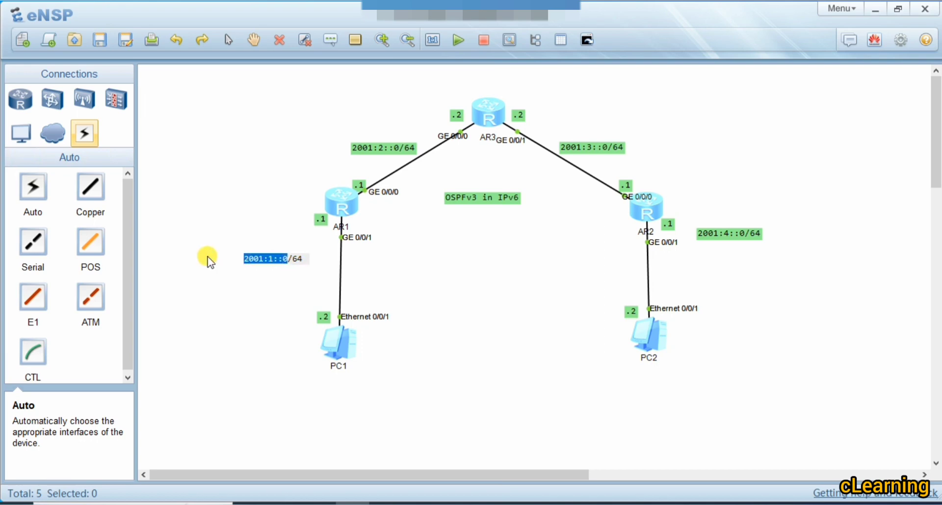
pyautogui.click(229, 226)
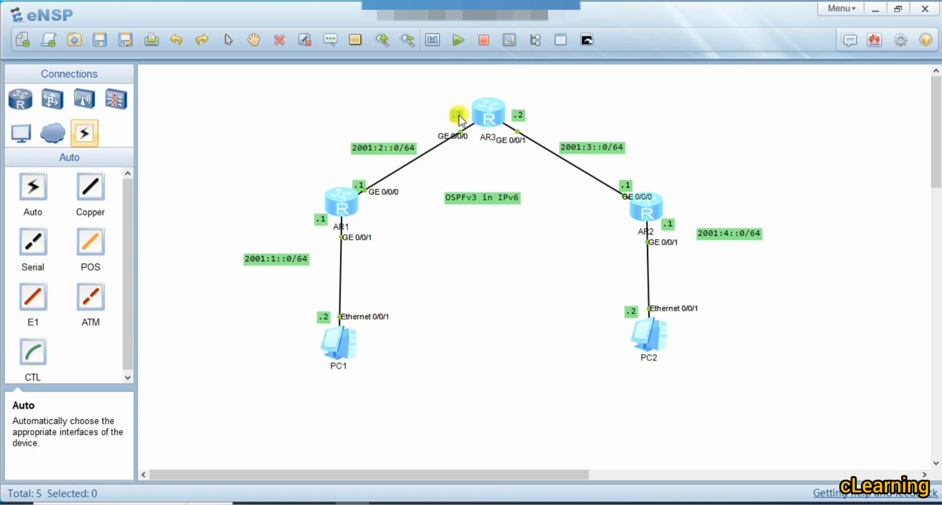
# Step: Give PC1 address 2001:1::2, prefix length 64 and gateway 2001:1::1, then apply
pyautogui.doubleClick(336, 352)
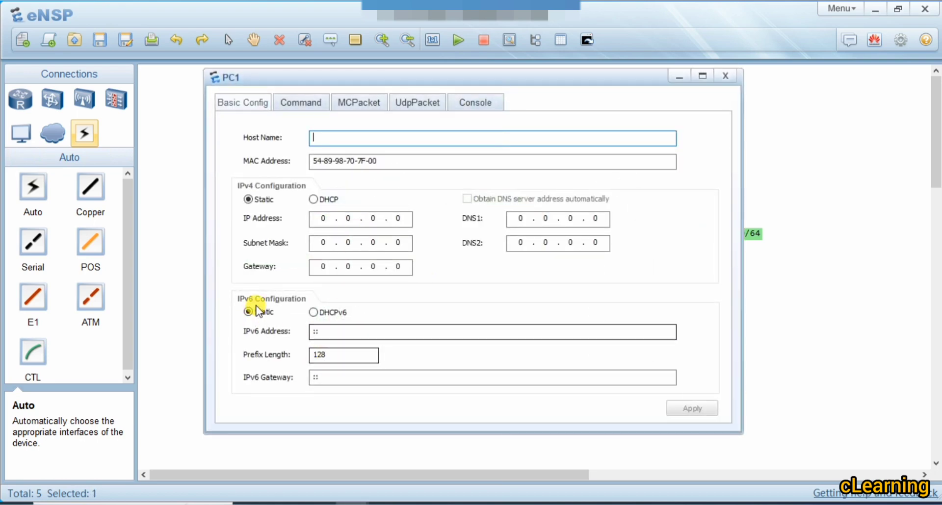
pyautogui.click(343, 329)
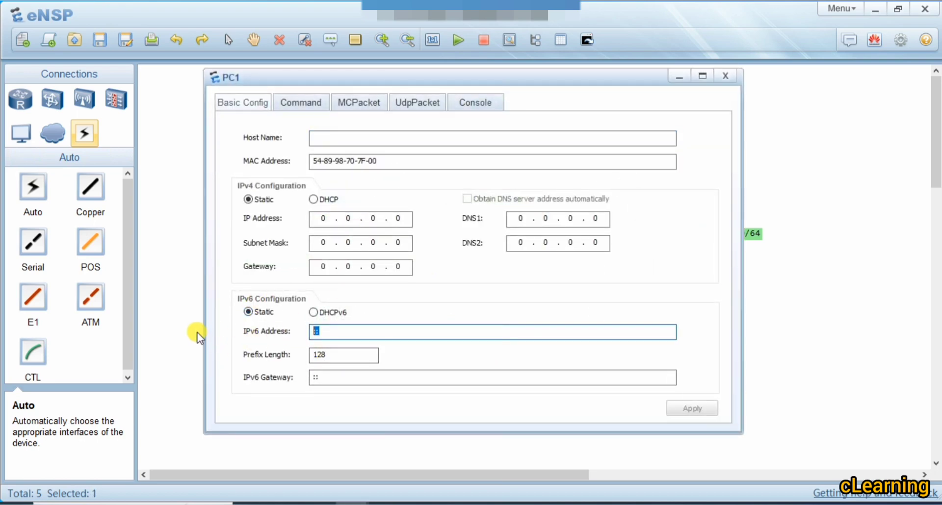
pyautogui.write('2001:1::2')
pyautogui.click(343, 357)
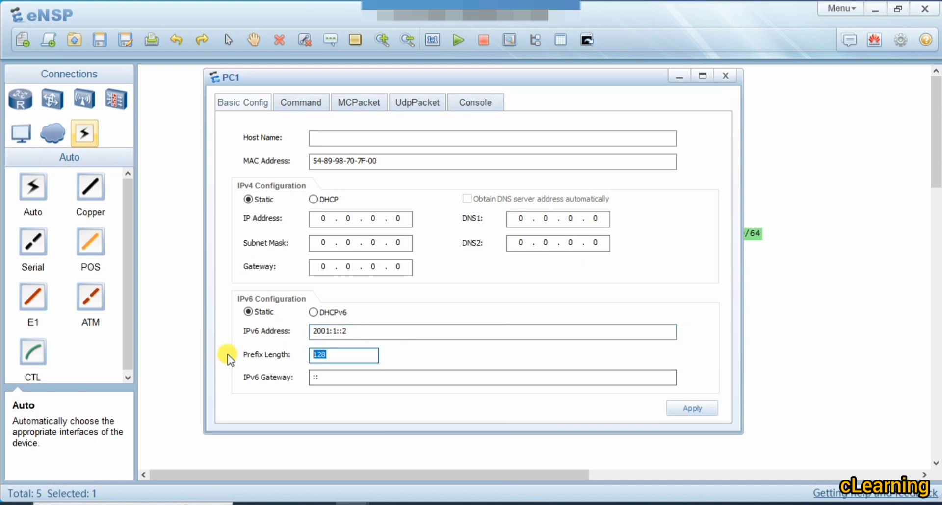
pyautogui.write('64')
pyautogui.click(343, 377)
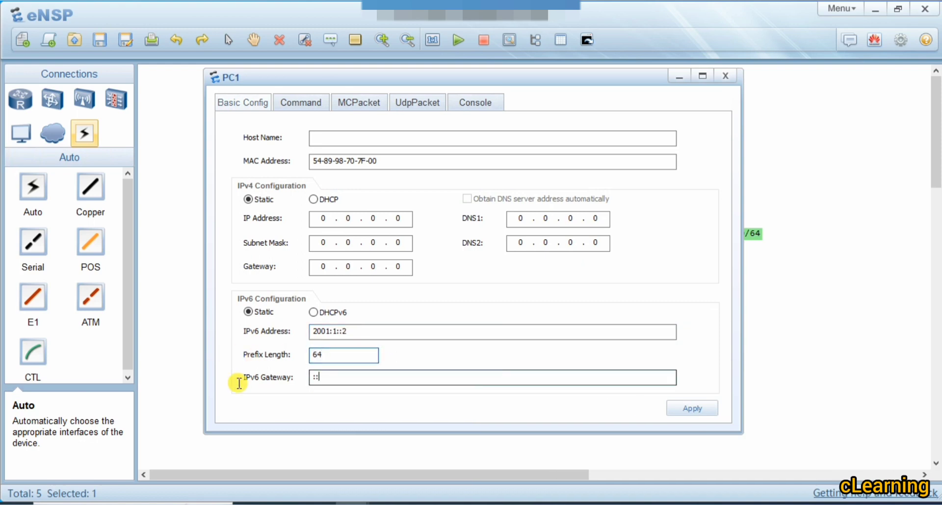
pyautogui.hotkey('ctrl', 'a')
pyautogui.write('2001:1::')
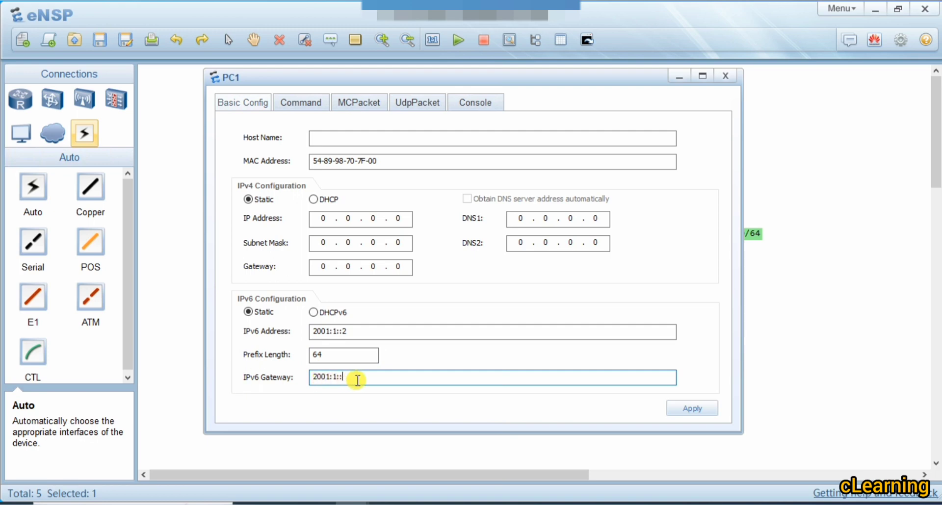
pyautogui.write('1')
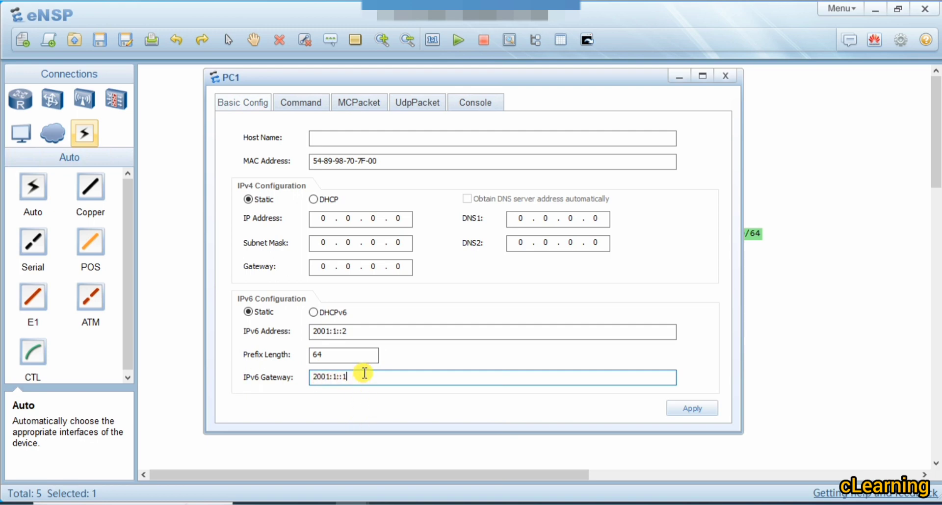
pyautogui.click(700, 411)
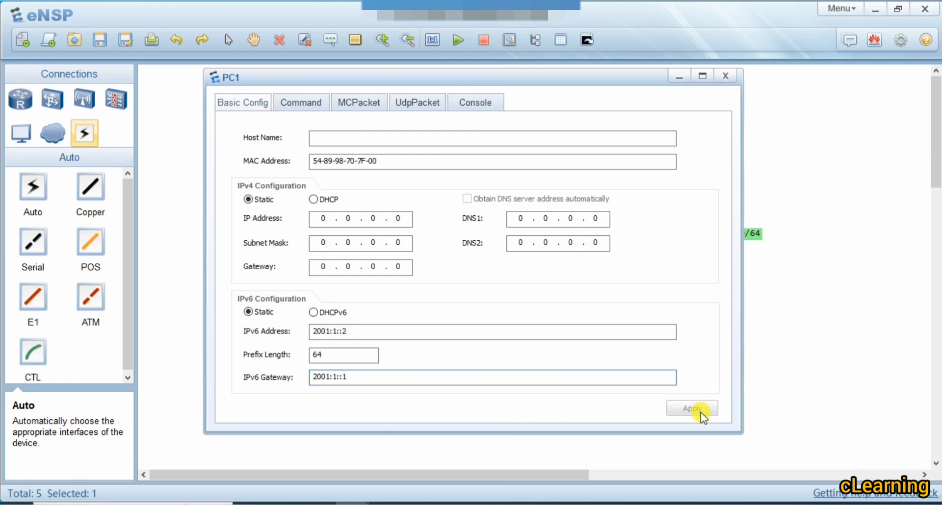
pyautogui.click(762, 390)
pyautogui.doubleClick(667, 342)
pyautogui.click(816, 289)
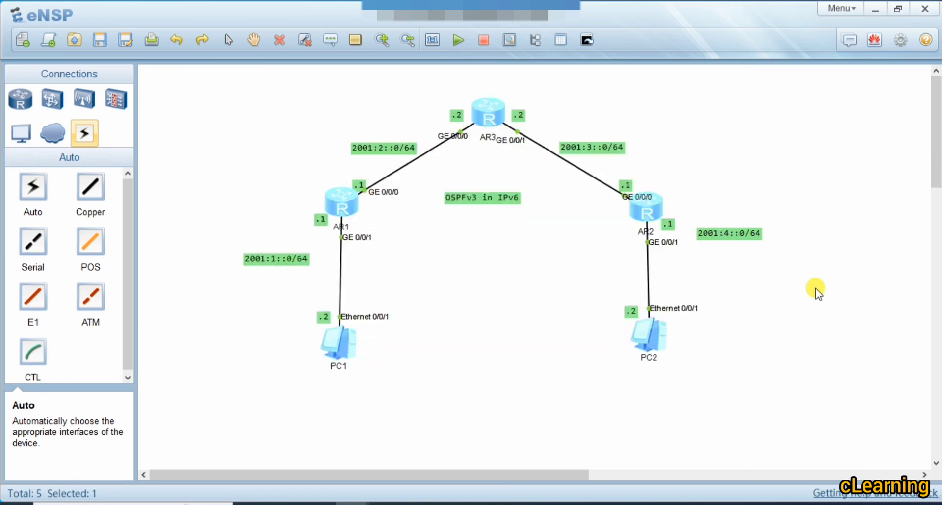
# Step: Copy the 2001:4::0 network from its subnet label and set PC2's IPv6 address to 2001:4::2
pyautogui.doubleClick(739, 233)
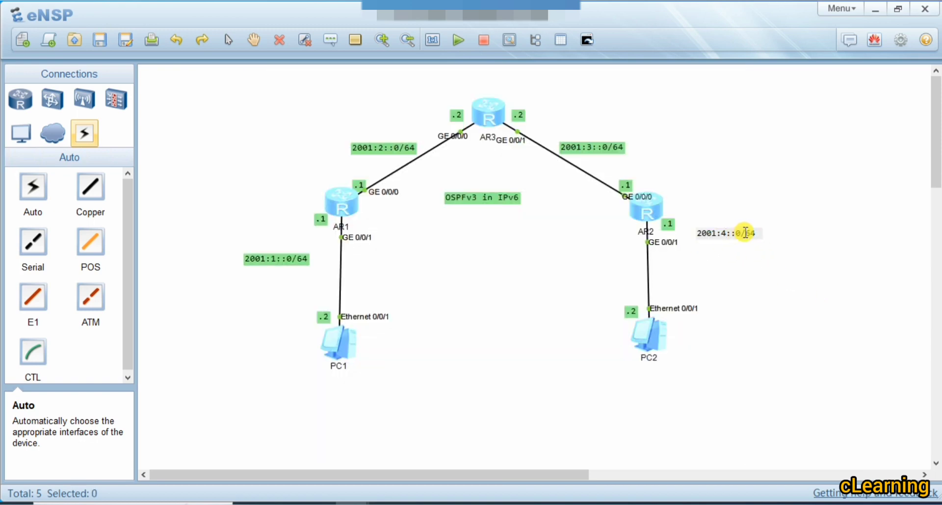
pyautogui.moveTo(739, 233); pyautogui.dragTo(702, 237)
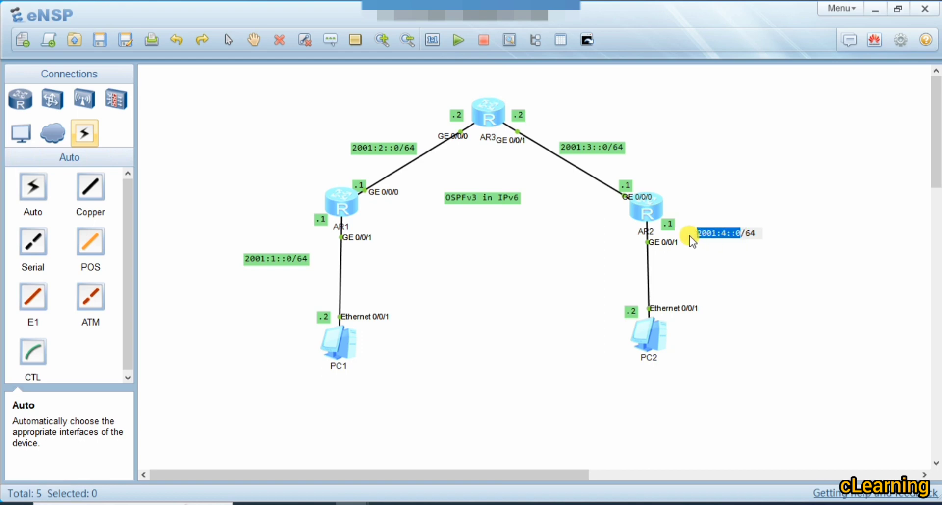
pyautogui.click(739, 265)
pyautogui.doubleClick(657, 344)
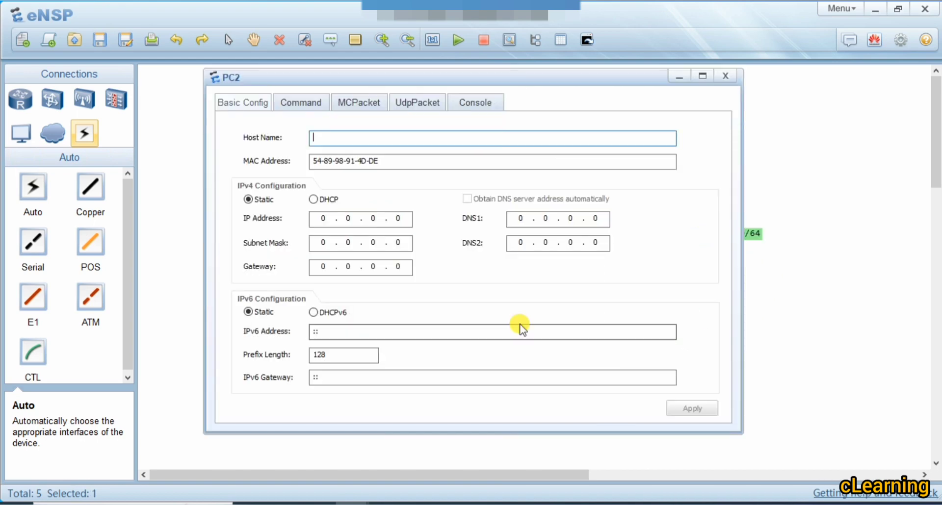
pyautogui.doubleClick(342, 330)
pyautogui.write('2001:4::0')
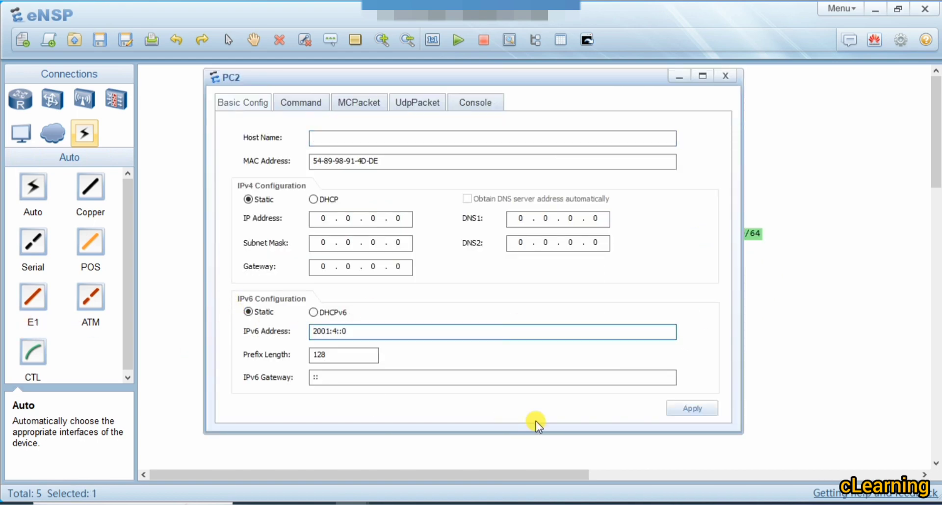
pyautogui.press('BackSpace')
pyautogui.write('2')
# Step: Set PC2's prefix length to 64 and gateway to 2001:4::1, then apply
pyautogui.doubleClick(343, 353)
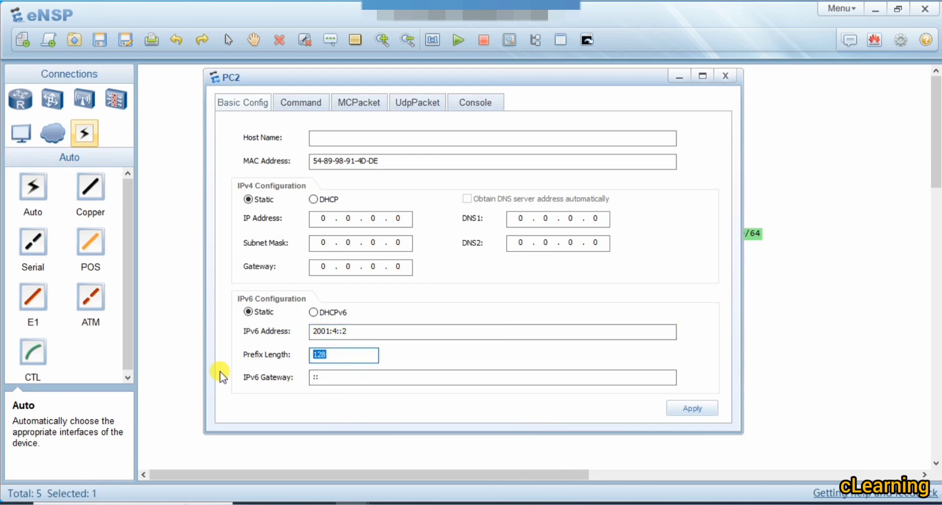
pyautogui.write('64')
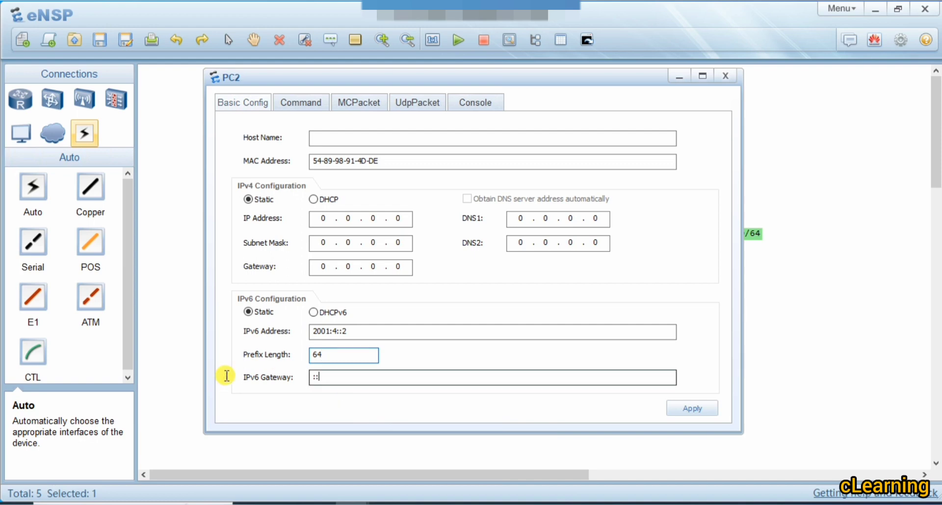
pyautogui.press('Tab')
pyautogui.write('2001:4::0')
pyautogui.press('BackSpace')
pyautogui.write('1')
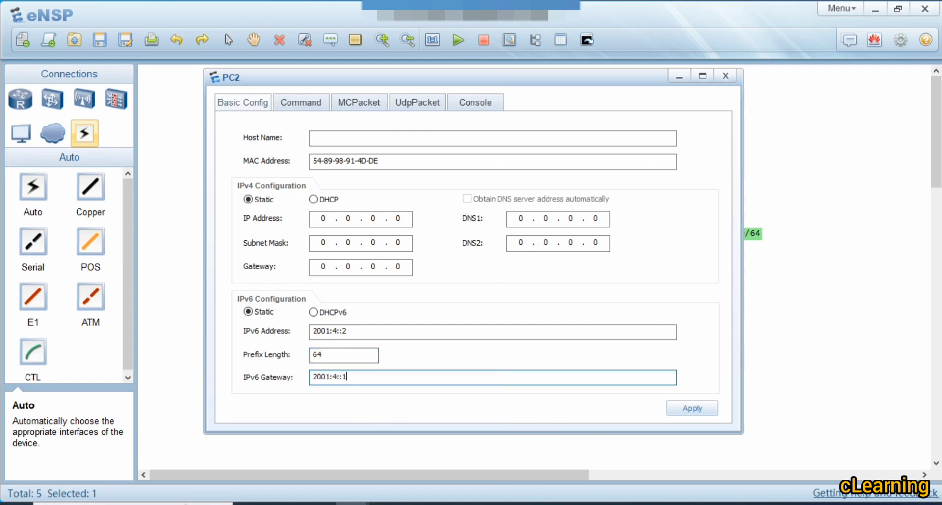
pyautogui.click(695, 412)
pyautogui.click(842, 336)
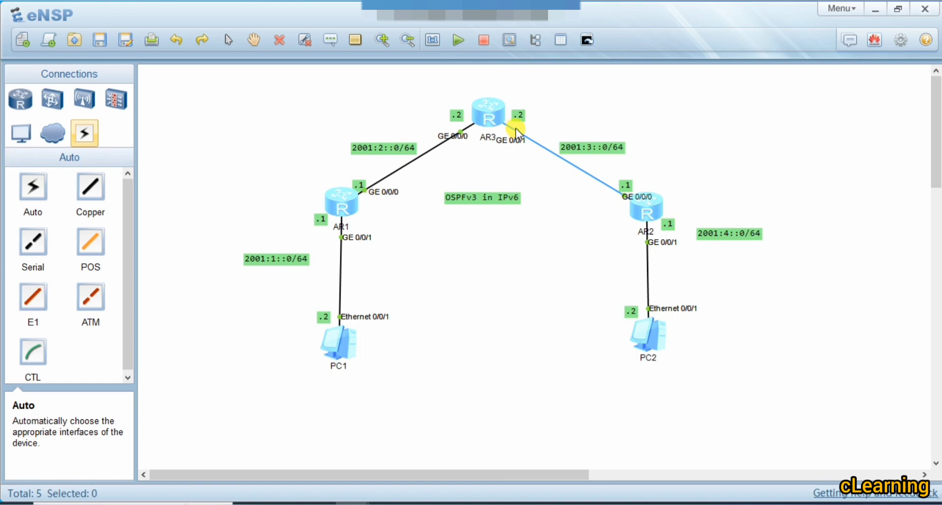
# Step: Drag the AR1 router icon slightly downward on the canvas
pyautogui.moveTo(333, 200); pyautogui.dragTo(331, 206)
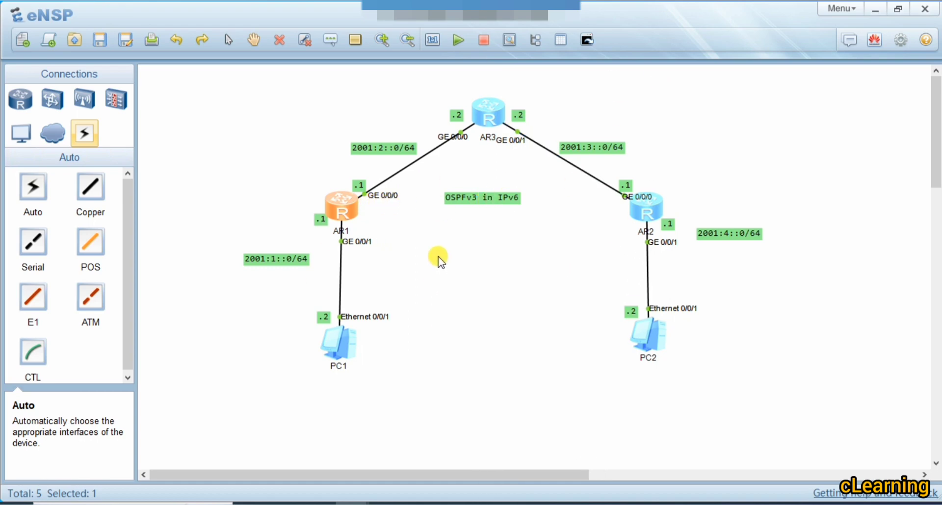
# Step: Open AR1's console full screen and enter system view
pyautogui.doubleClick(352, 206)
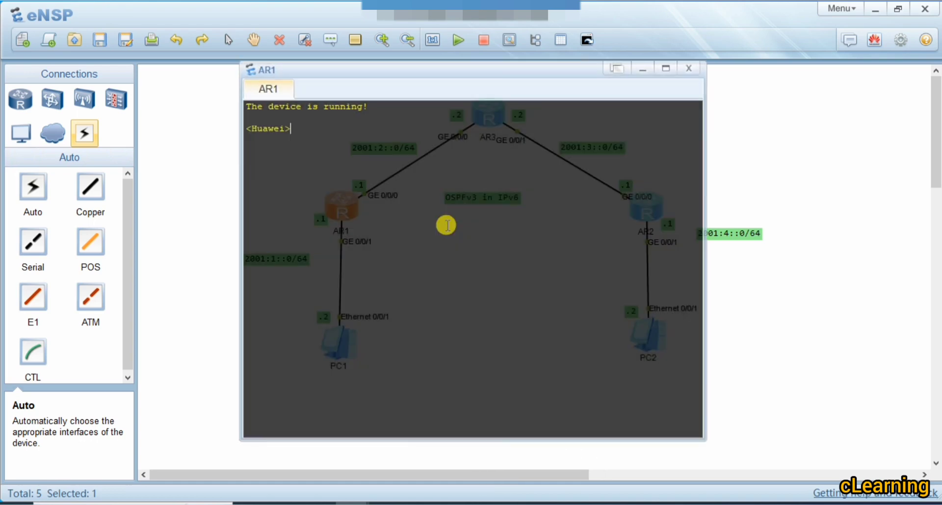
pyautogui.write('sys')
pyautogui.press('Return')
pyautogui.press('Return')
pyautogui.press('Return')
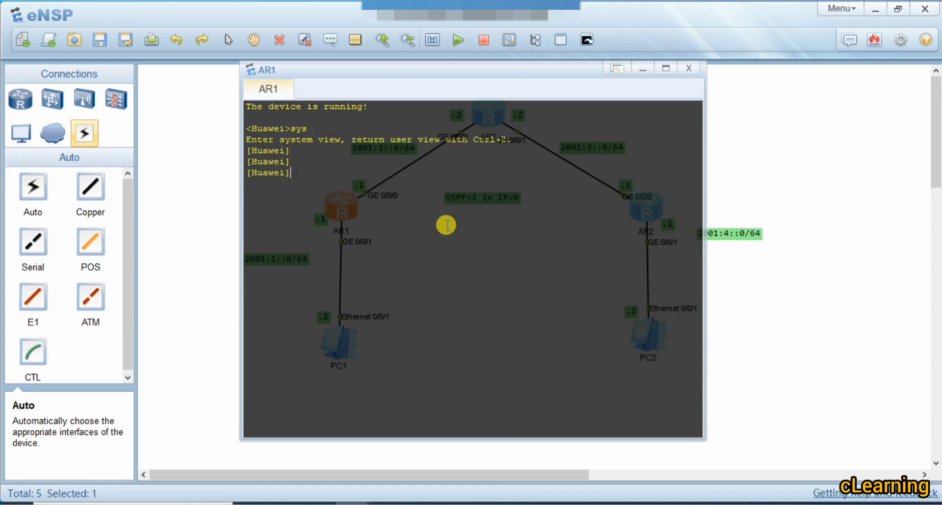
pyautogui.write('int')
pyautogui.press('Tab')
pyautogui.write('g')
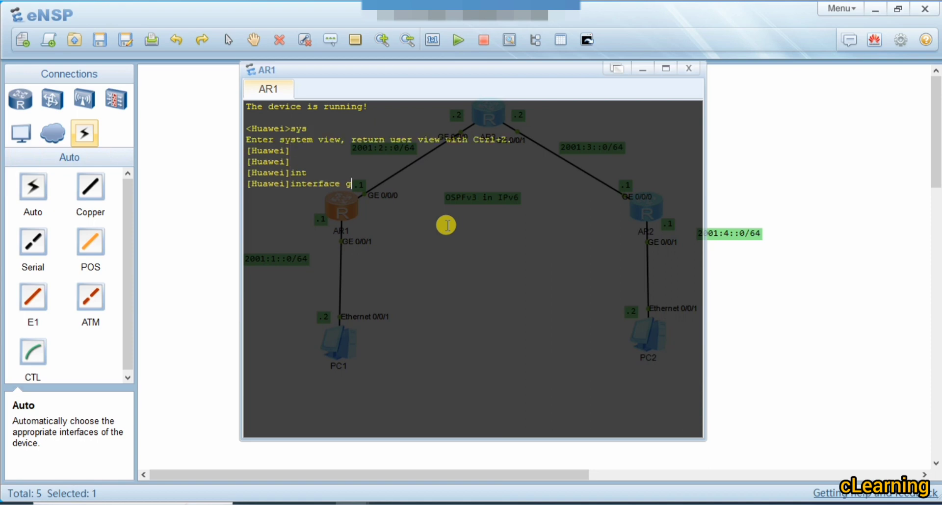
pyautogui.press('Tab')
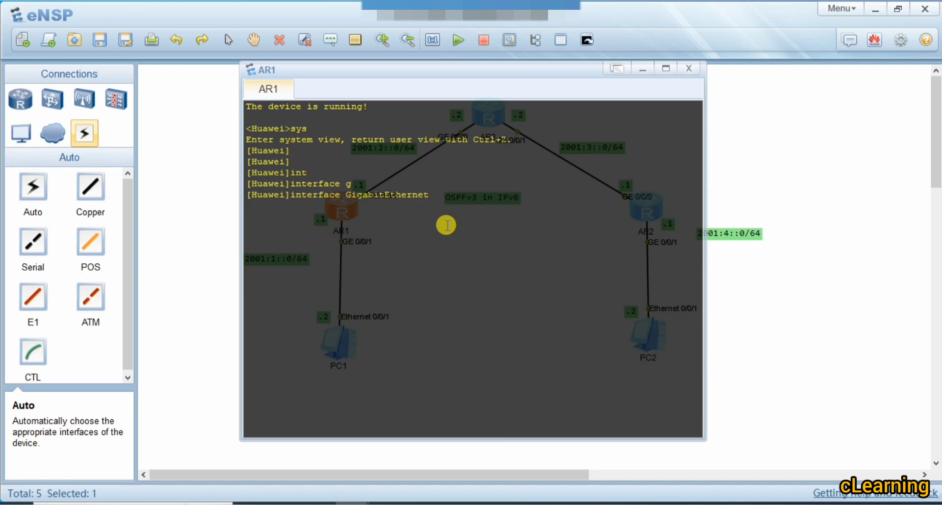
pyautogui.click(666, 69)
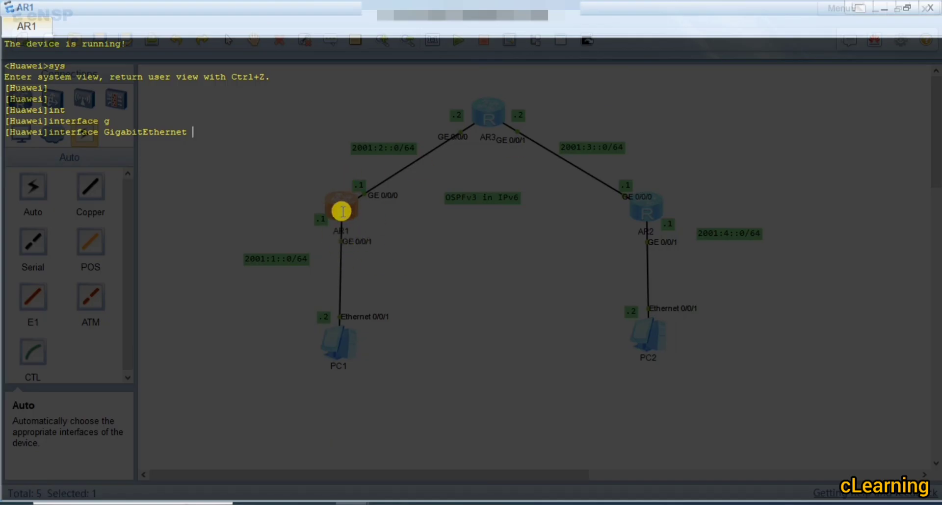
pyautogui.write('0/0/1')
pyautogui.press('Return')
pyautogui.write('q')
pyautogui.press('Return')
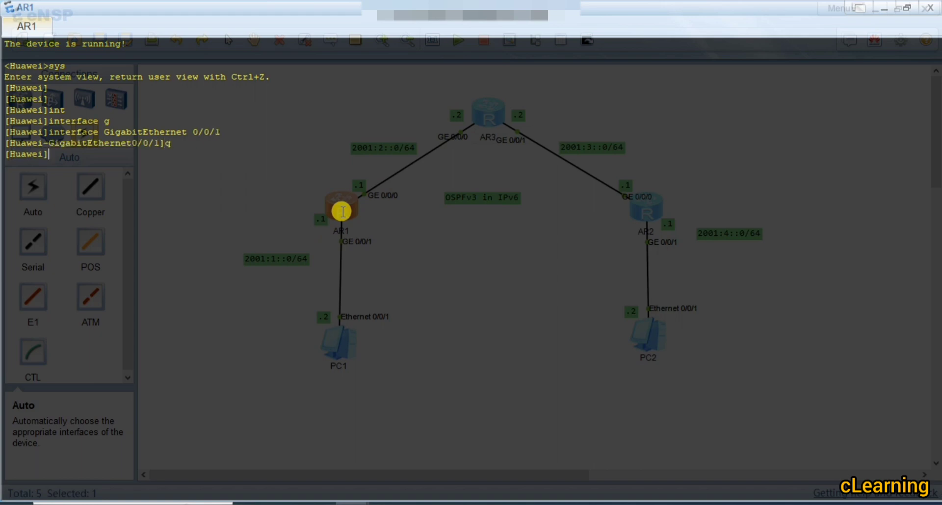
# Step: Enable IPv6 globally on AR1 and on interface GigabitEthernet 0/0/1
pyautogui.write('ipv')
pyautogui.press('Tab')
pyautogui.press('Return')
pyautogui.press('Return')
pyautogui.press('Return')
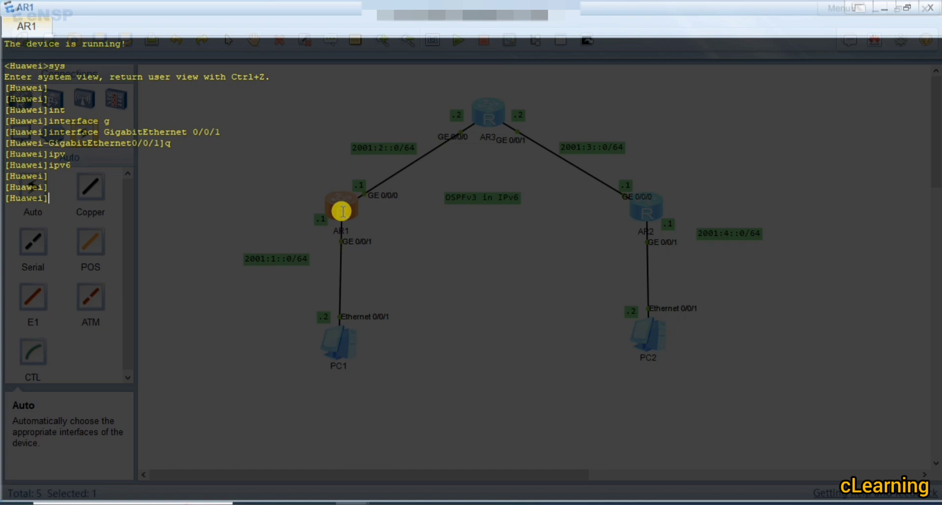
pyautogui.press('Up')
pyautogui.press('Up')
pyautogui.press('Up')
pyautogui.press('Up')
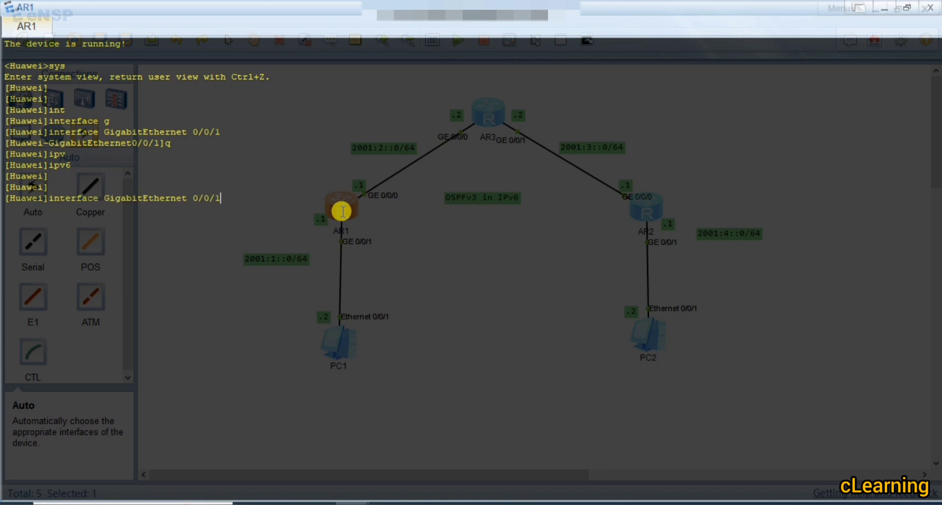
pyautogui.press('Down')
pyautogui.press('Return')
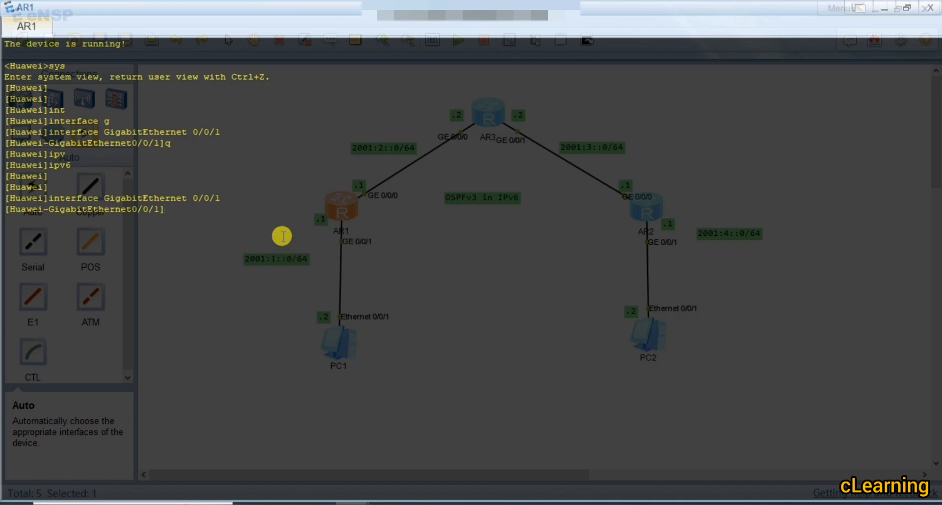
pyautogui.write('ipv')
pyautogui.press('Tab')
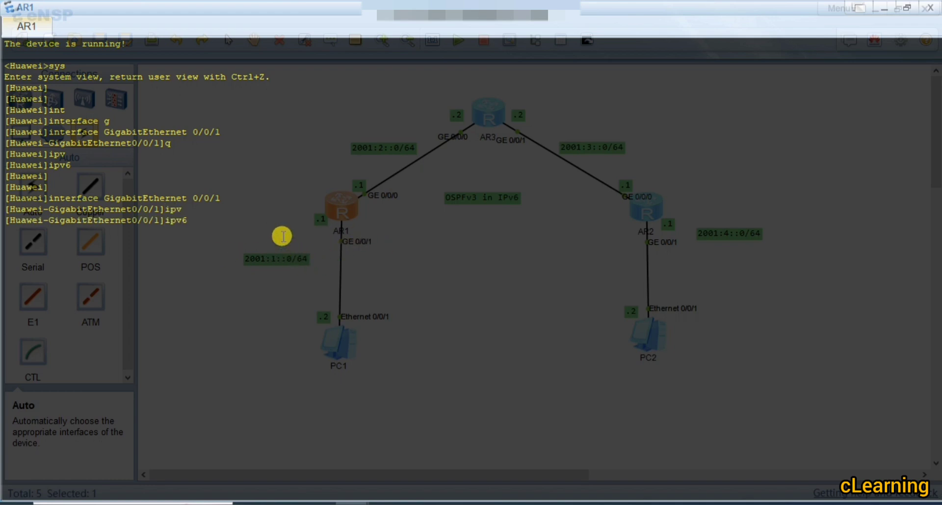
pyautogui.write('en')
pyautogui.press('Tab')
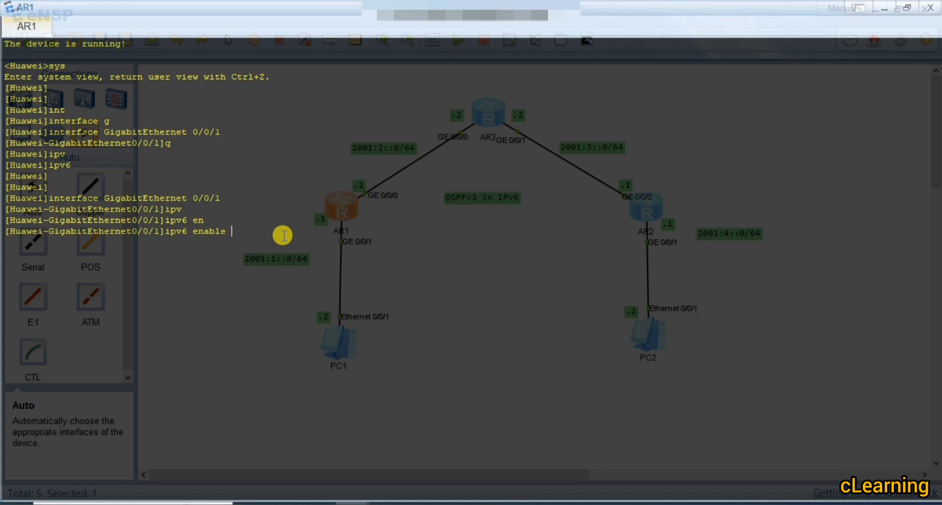
pyautogui.press('Return')
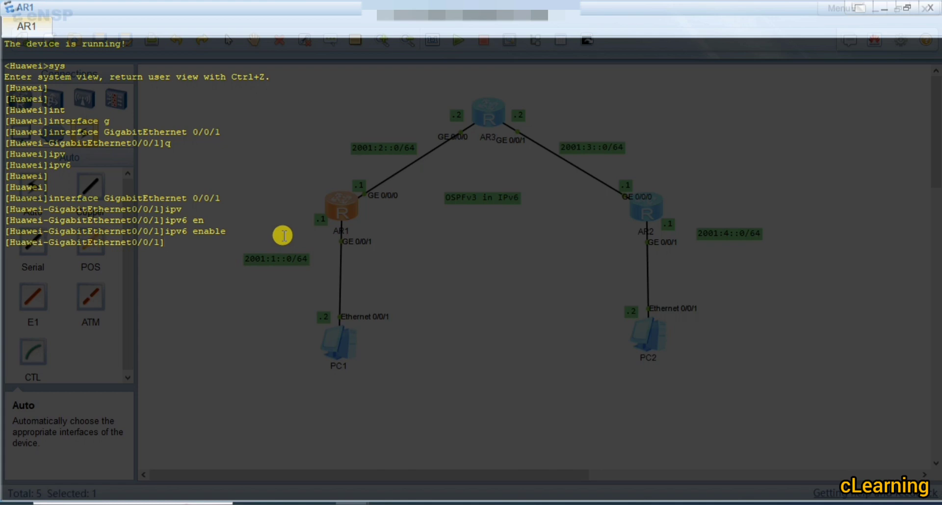
# Step: Assign address 2001:1::1/64 to AR1's GigabitEthernet 0/0/1
pyautogui.write('ipv')
pyautogui.press('Tab')
pyautogui.write('ad')
pyautogui.press('Tab')
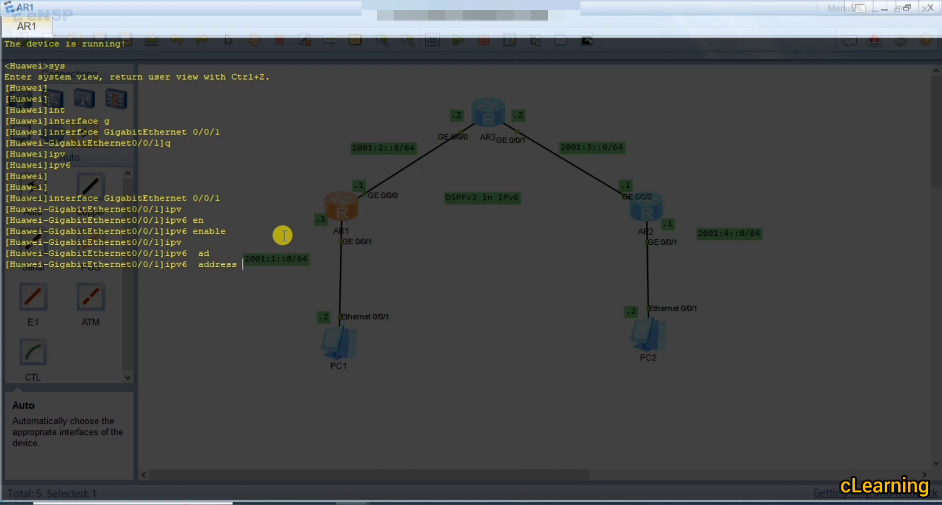
pyautogui.write('2001:1::1 64')
pyautogui.press('Return')
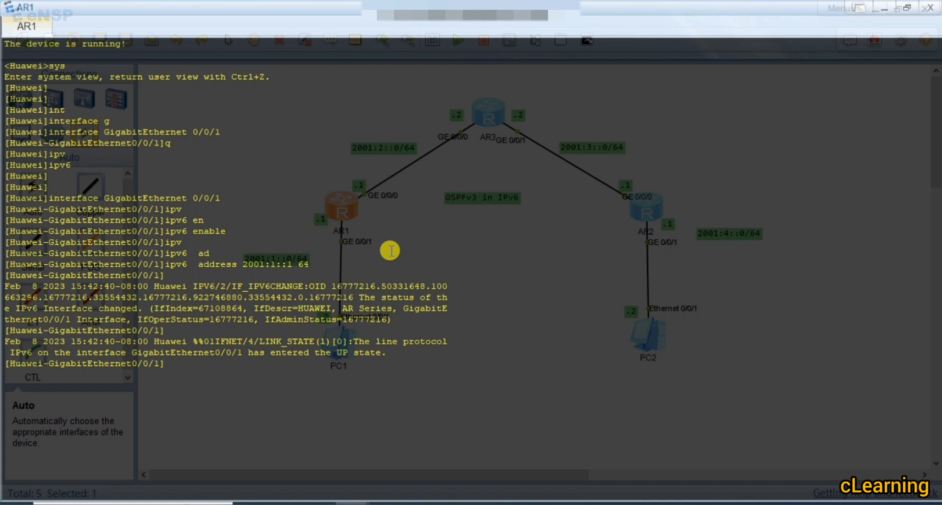
# Step: Switch to AR1's GigabitEthernet 0/0/0 and enable IPv6 on it
pyautogui.write('ipv6 enable')
pyautogui.press('Up')
pyautogui.press('BackSpace')
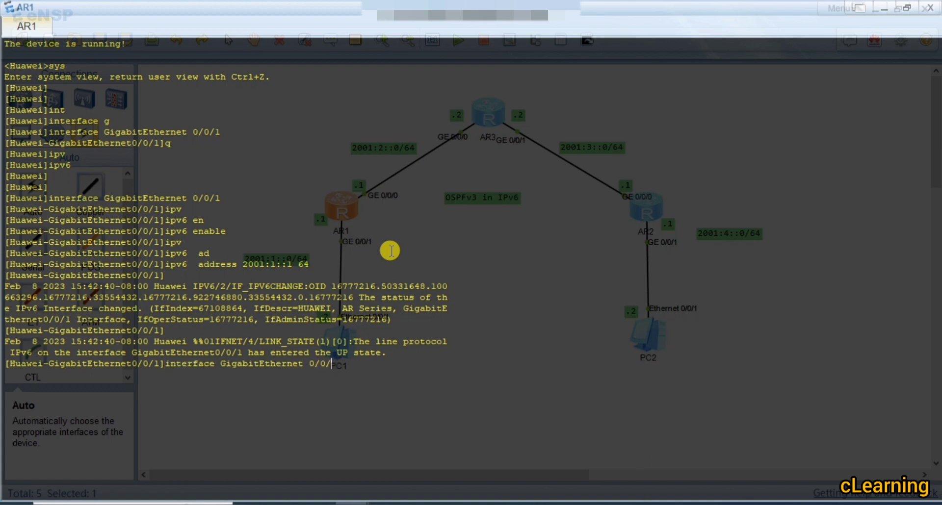
pyautogui.write('0')
pyautogui.press('Return')
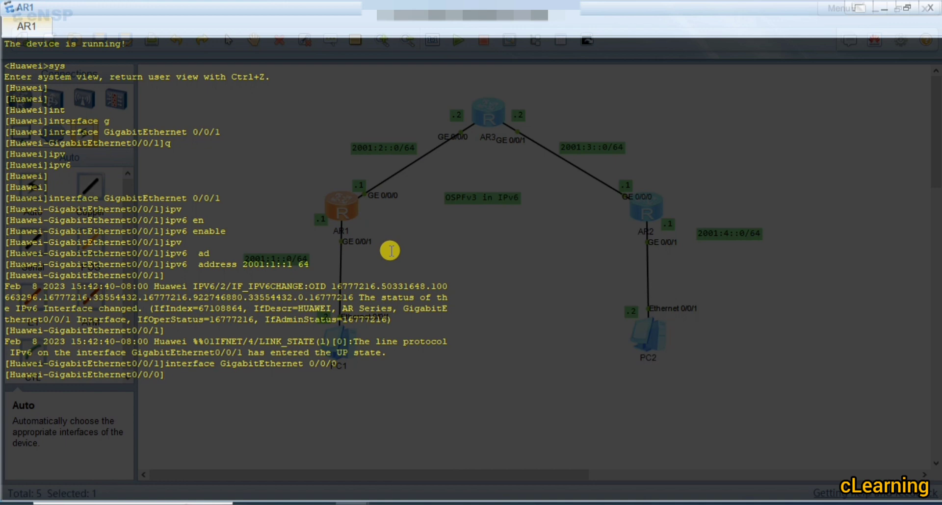
pyautogui.write('ipv')
pyautogui.press('Tab')
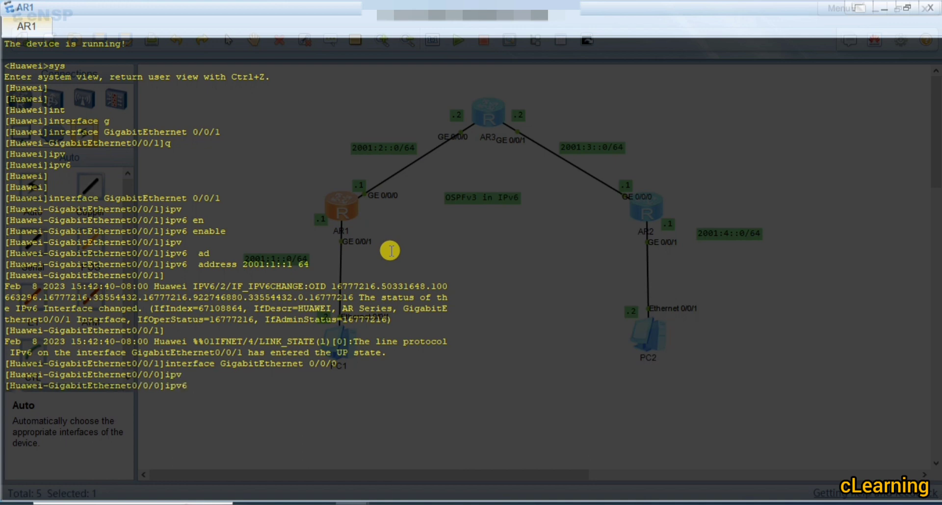
pyautogui.write('en')
pyautogui.press('Tab')
pyautogui.press('Return')
# Step: Assign 2001:2::1/64 to GigabitEthernet 0/0/0 and minimize AR1's console
pyautogui.write('ipv')
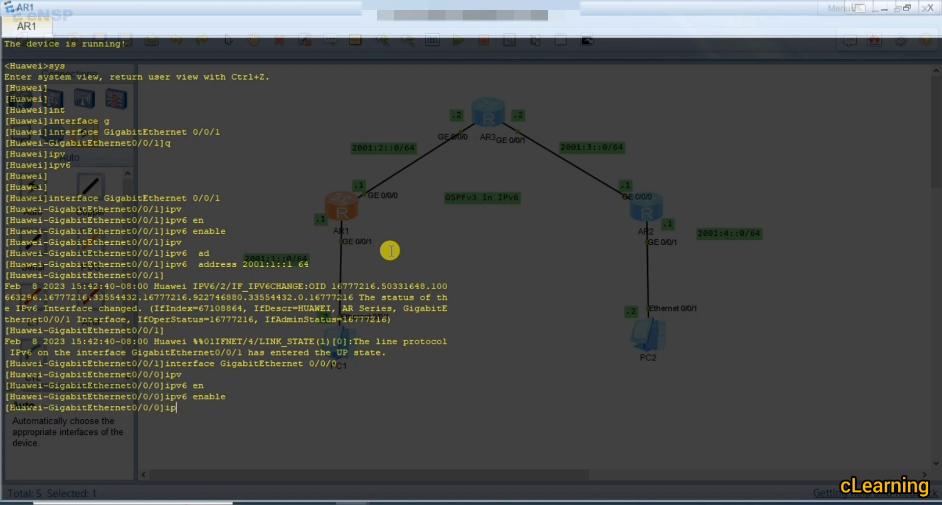
pyautogui.press('Tab')
pyautogui.write('ad')
pyautogui.press('Tab')
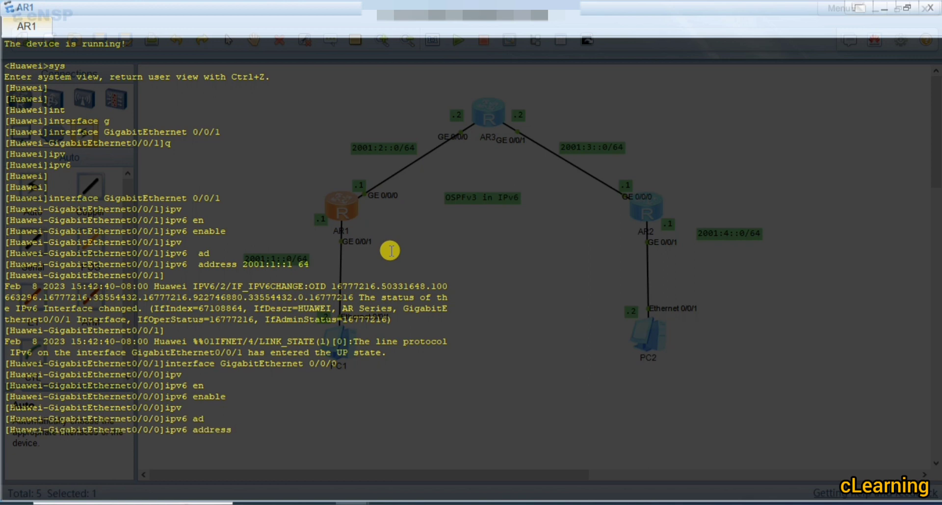
pyautogui.write('2001:2::1')
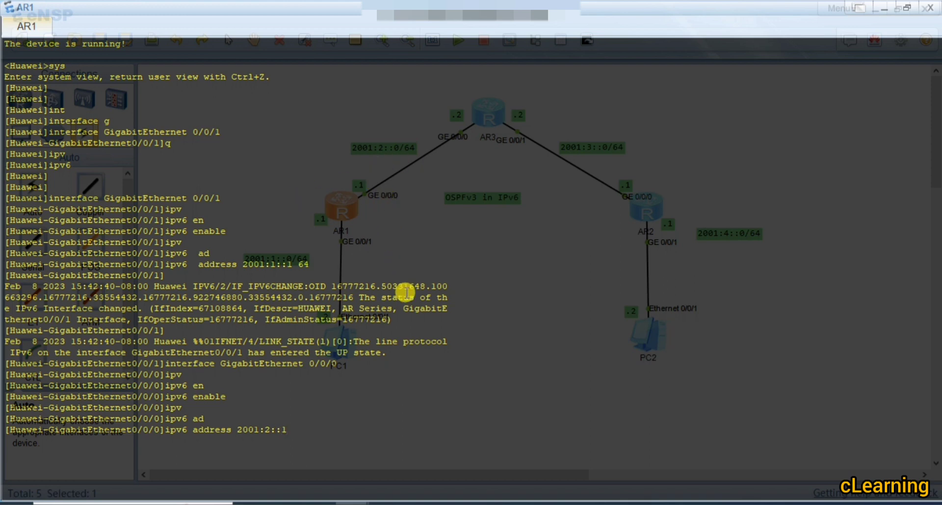
pyautogui.write('64')
pyautogui.press('Return')
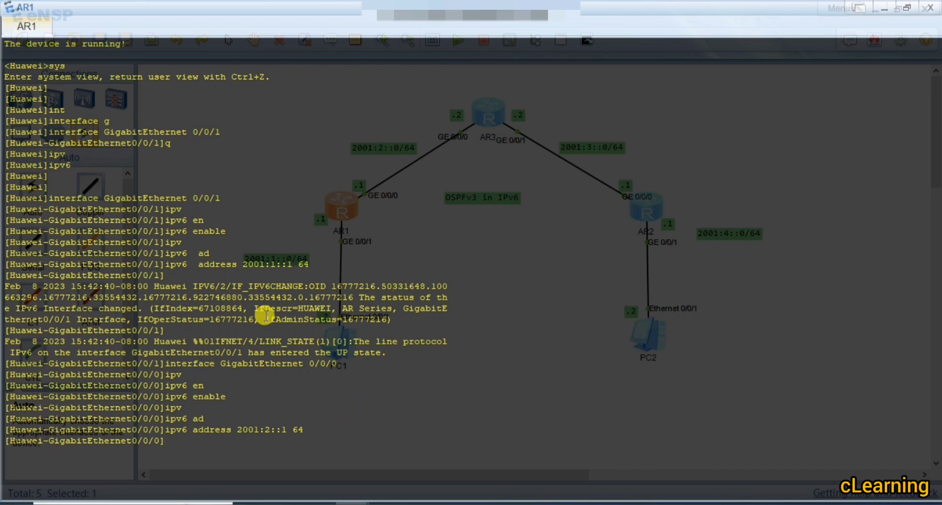
pyautogui.click(883, 11)
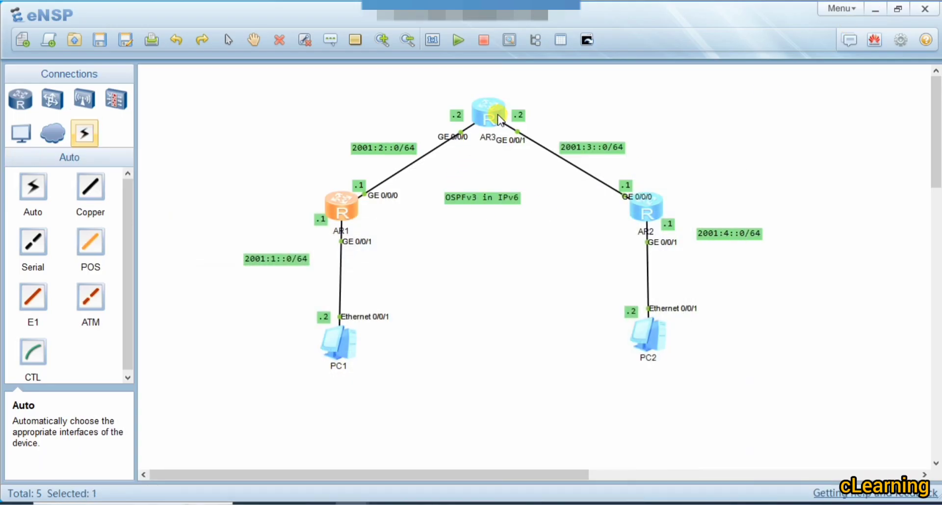
# Step: Open AR3's console, enter system view and enable IPv6 globally
pyautogui.doubleClick(488, 113)
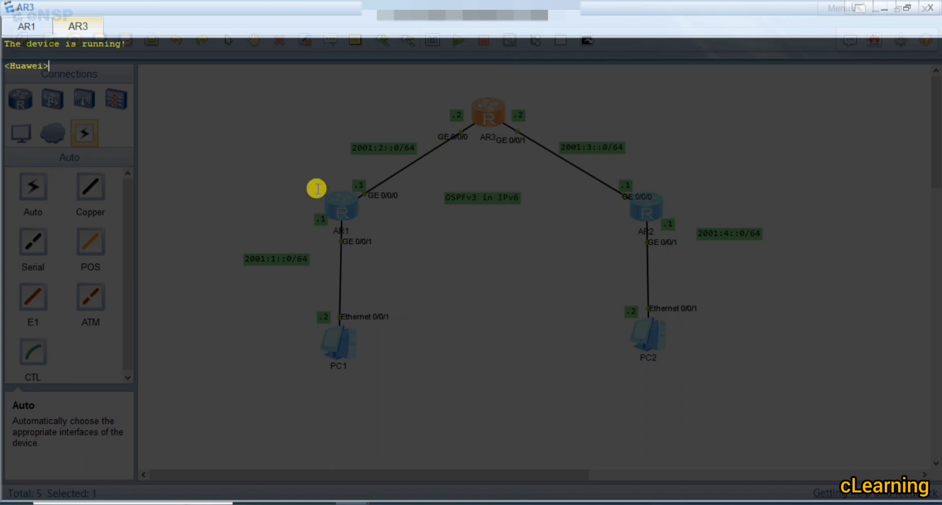
pyautogui.write('sys')
pyautogui.press('Return')
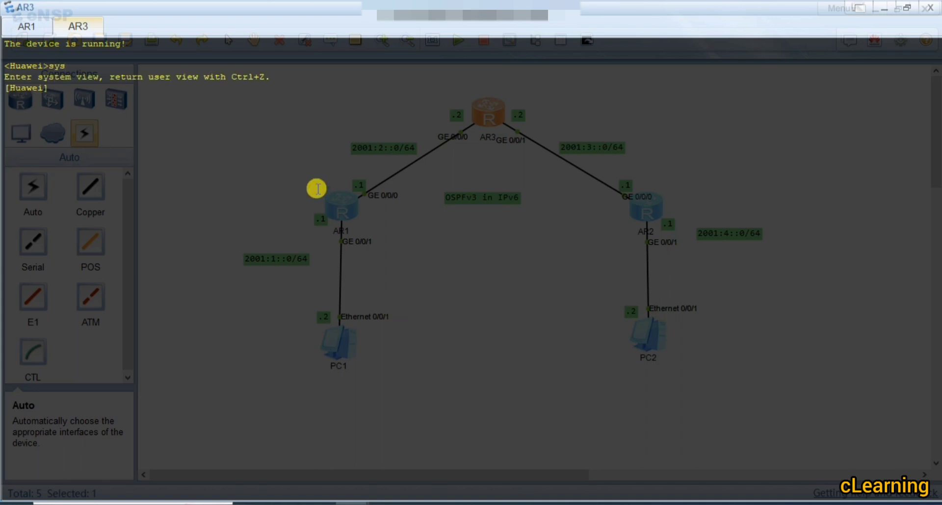
pyautogui.write('ipv')
pyautogui.press('Tab')
pyautogui.press('Return')
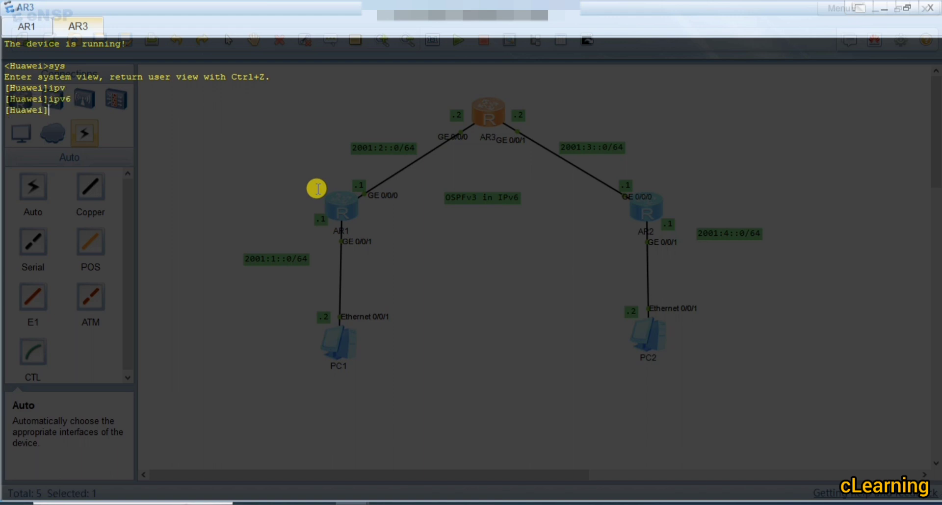
# Step: Enable IPv6 on AR3's GigabitEthernet 0/0/0
pyautogui.write('int')
pyautogui.press('Tab')
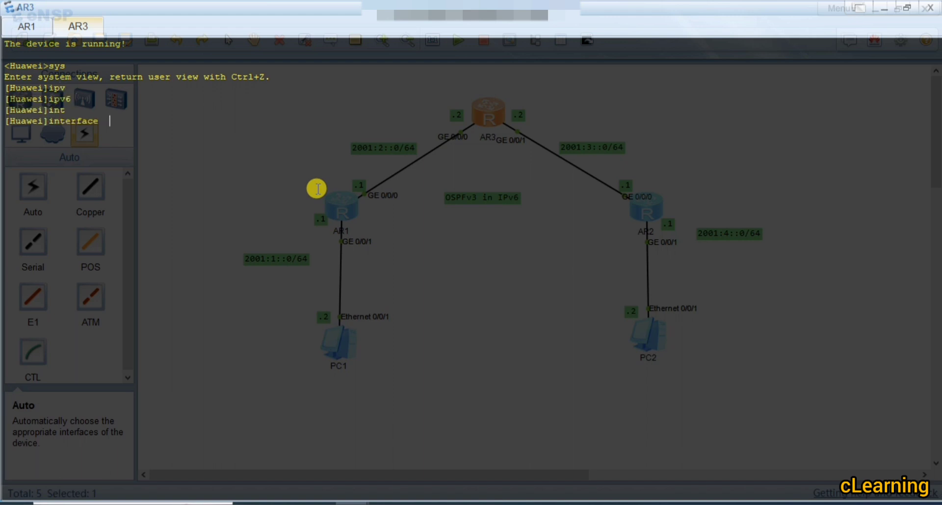
pyautogui.write('g')
pyautogui.press('Tab')
pyautogui.write('0/0/0')
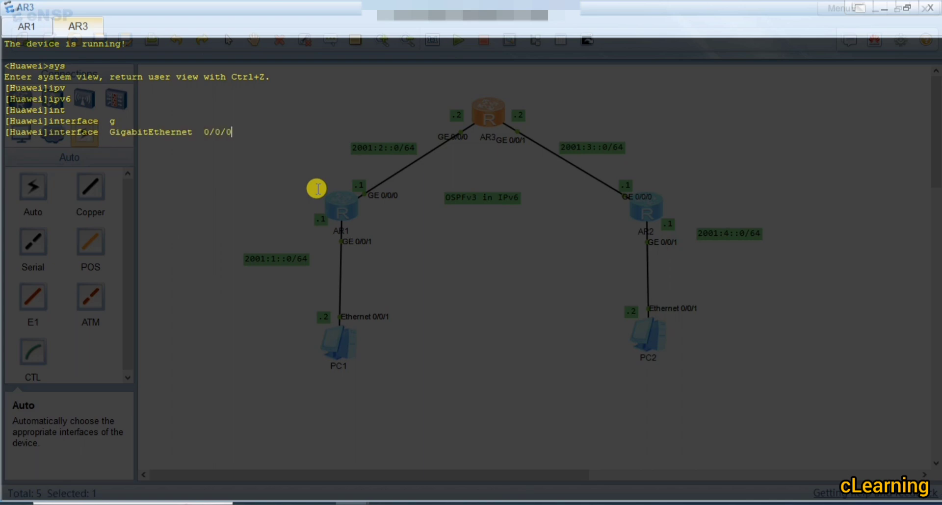
pyautogui.press('Return')
pyautogui.write('ipv')
pyautogui.press('Tab')
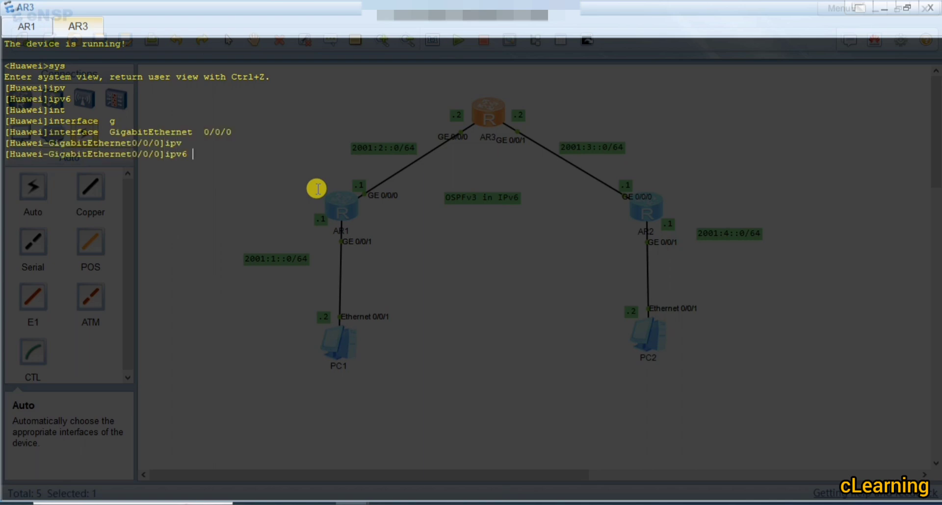
pyautogui.write('en')
pyautogui.press('Tab')
pyautogui.press('Return')
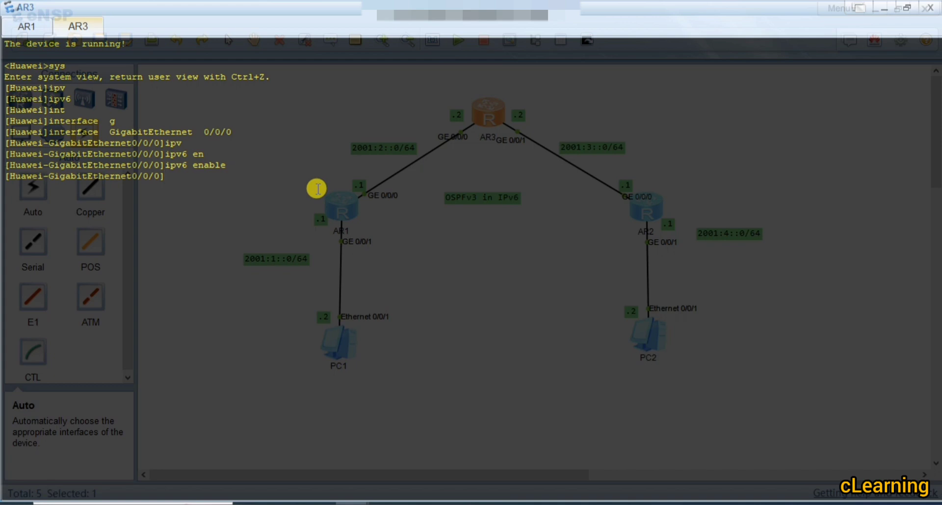
# Step: Assign address 2001:2::2/64 to AR3's GigabitEthernet 0/0/0
pyautogui.write('ipv')
pyautogui.press('Tab')
pyautogui.write('as')
pyautogui.press('Tab')
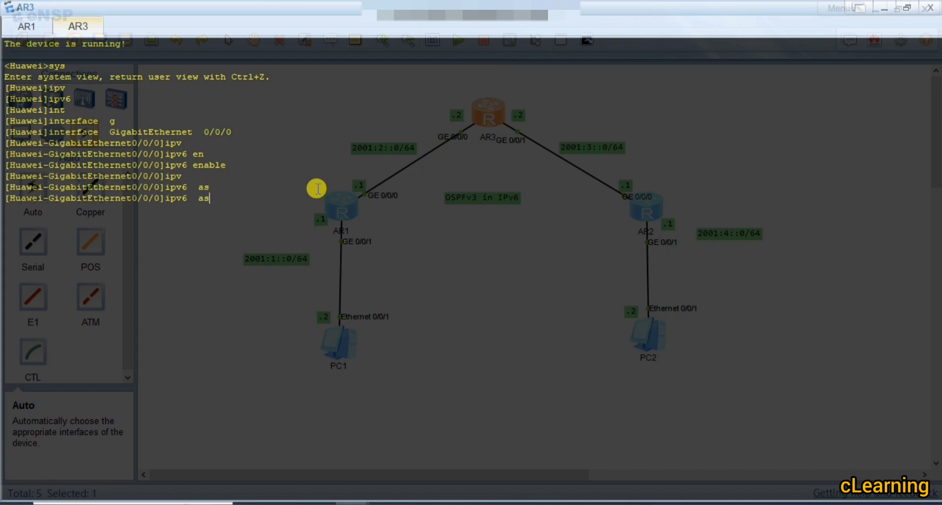
pyautogui.press('BackSpace')
pyautogui.write('dd')
pyautogui.press('Tab')
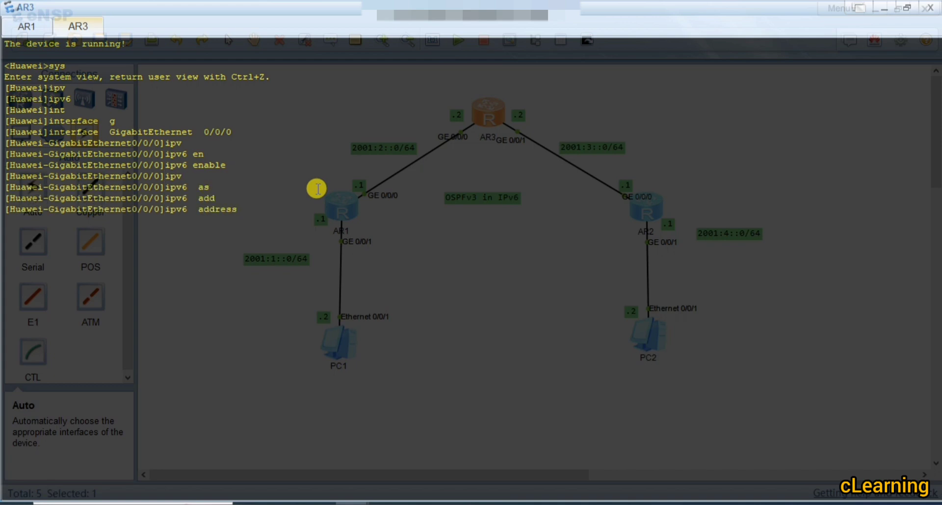
pyautogui.write('2001:2::2 64')
pyautogui.press('Return')
pyautogui.press('Return')
pyautogui.press('Return')
pyautogui.press('Return')
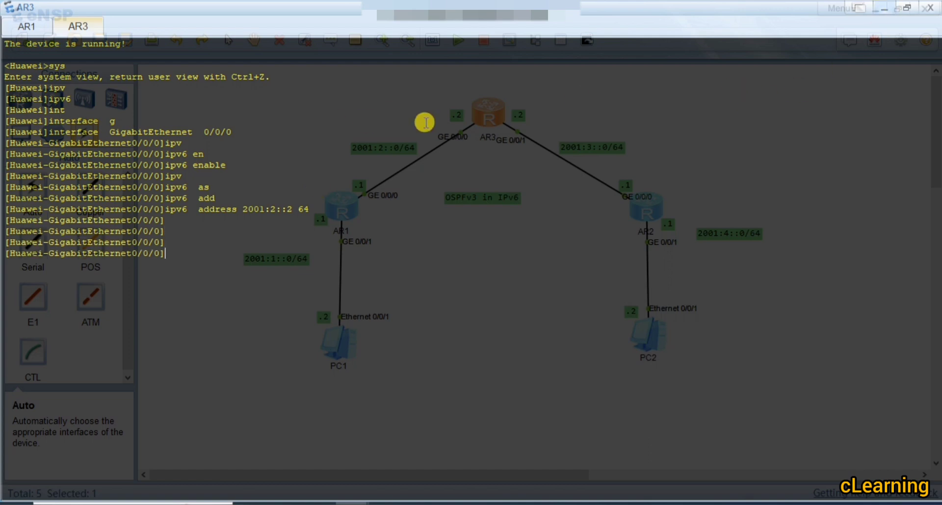
pyautogui.press('Return')
pyautogui.press('Return')
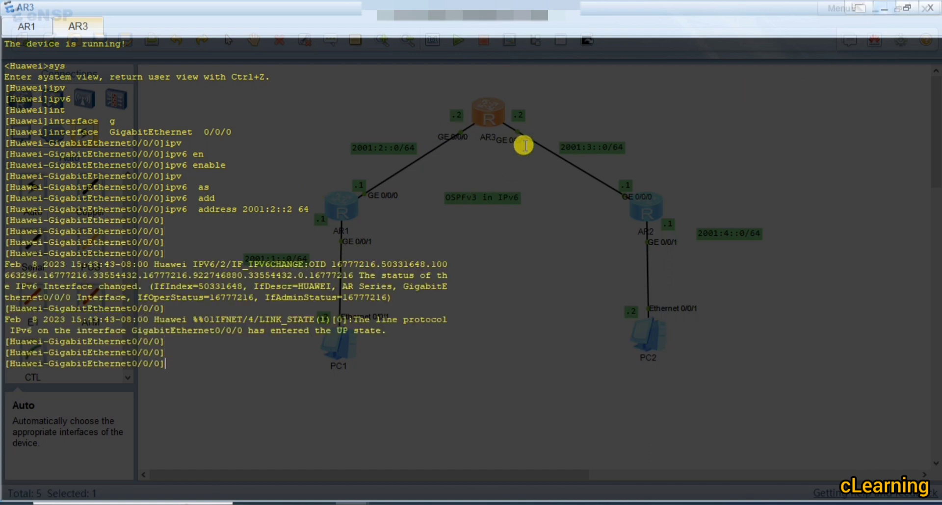
# Step: Switch to AR3's GigabitEthernet 0/0/1 and enable IPv6 on it
pyautogui.press('Up')
pyautogui.press('Up')
pyautogui.press('Up')
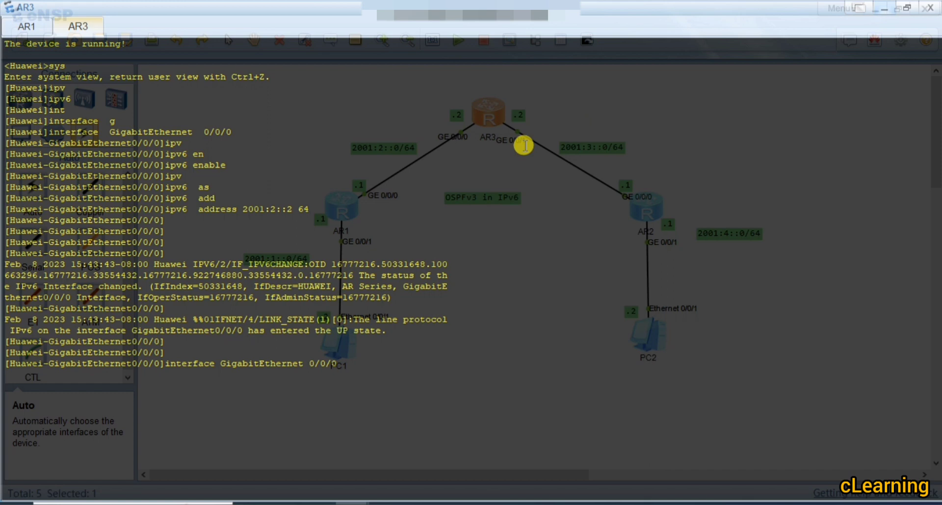
pyautogui.press('BackSpace')
pyautogui.write('1')
pyautogui.press('Return')
pyautogui.write('ipv')
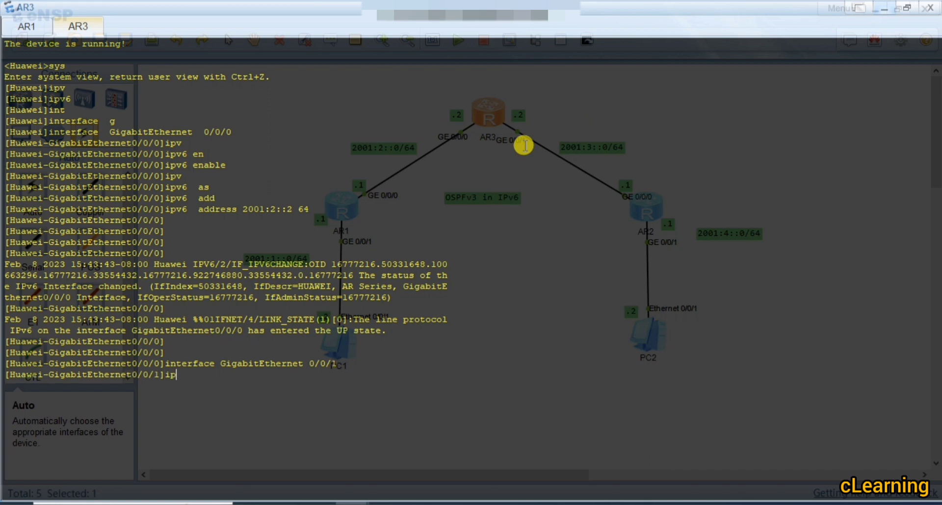
pyautogui.press('Tab')
pyautogui.write('en')
pyautogui.press('Tab')
pyautogui.press('Return')
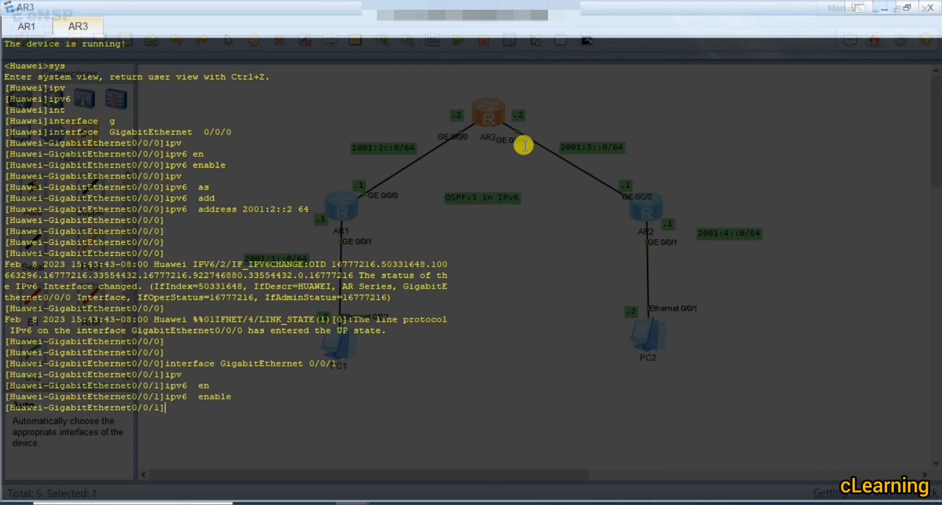
# Step: Assign 2001:3::2/64 to GigabitEthernet 0/0/1 and close AR3's console
pyautogui.write('ipv')
pyautogui.press('Tab')
pyautogui.write('ad')
pyautogui.press('Tab')
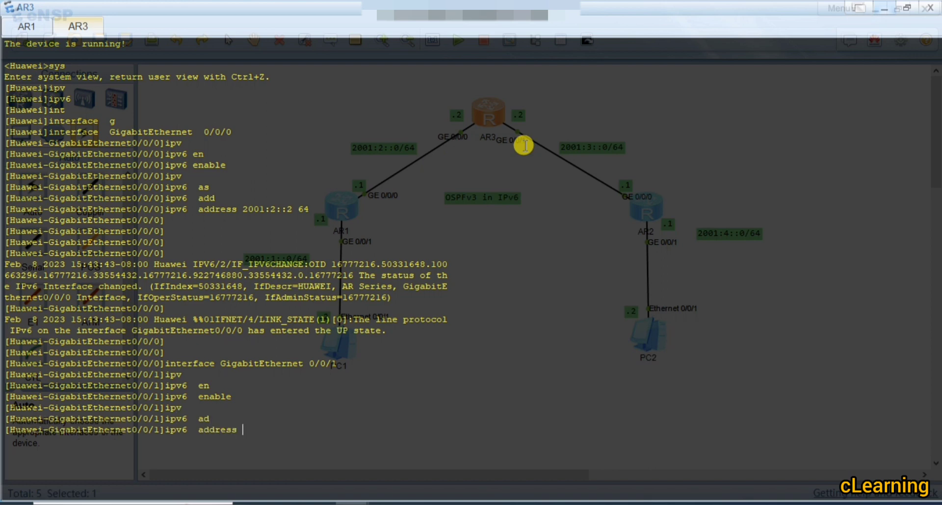
pyautogui.write('2001:3::1')
pyautogui.write(' 6')
pyautogui.press('BackSpace')
pyautogui.press('BackSpace')
pyautogui.press('BackSpace')
pyautogui.write('2 64')
pyautogui.press('Return')
pyautogui.press('Return')
pyautogui.press('Return')
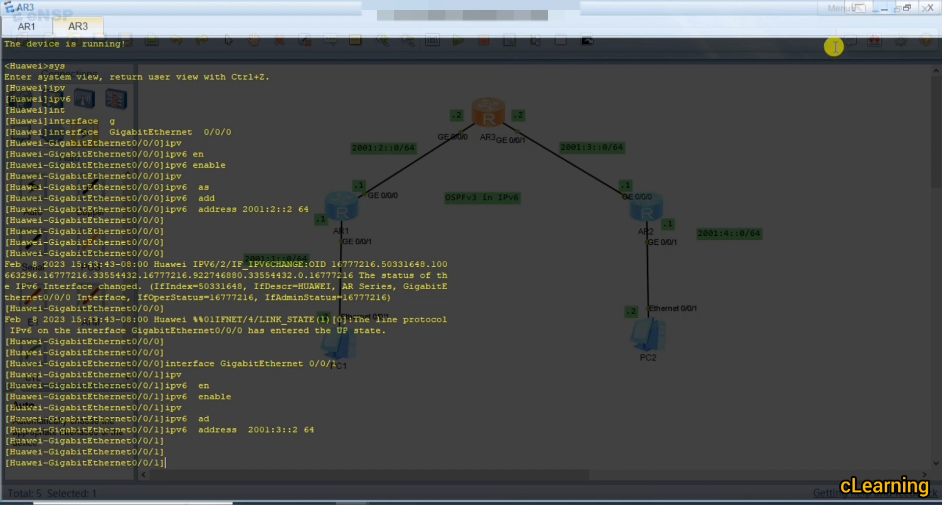
pyautogui.click(861, 7)
# Step: Open AR2's console, enter system view and enable IPv6 globally
pyautogui.doubleClick(645, 206)
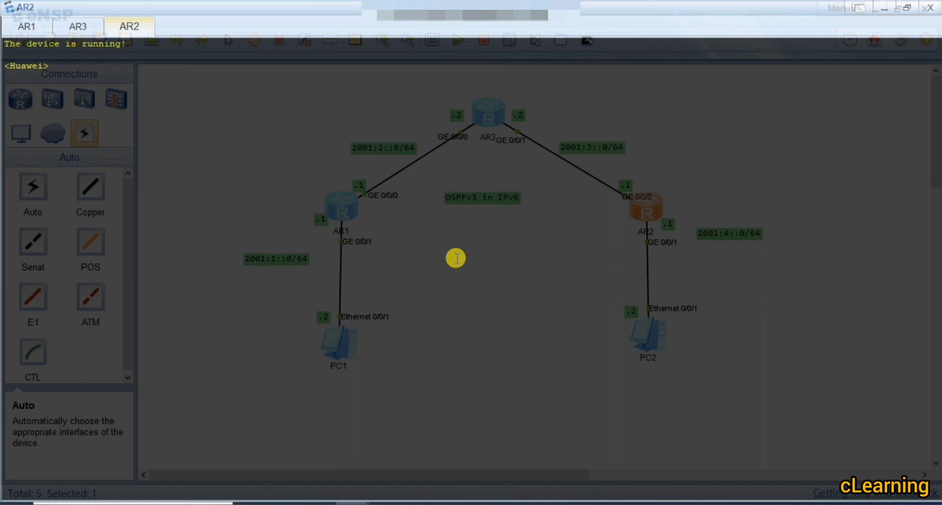
pyautogui.press('Return')
pyautogui.write('sys')
pyautogui.press('Tab')
pyautogui.press('Return')
pyautogui.press('Return')
pyautogui.press('Return')
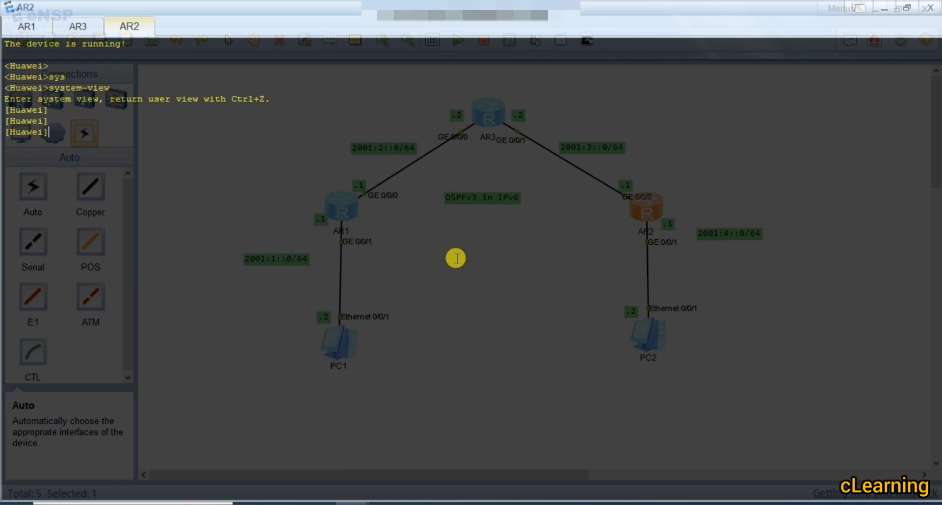
pyautogui.write('ipv')
pyautogui.press('Tab')
pyautogui.press('Return')
# Step: Try an incomplete ipv6 address command in system view, which returns an error
pyautogui.write('ipv')
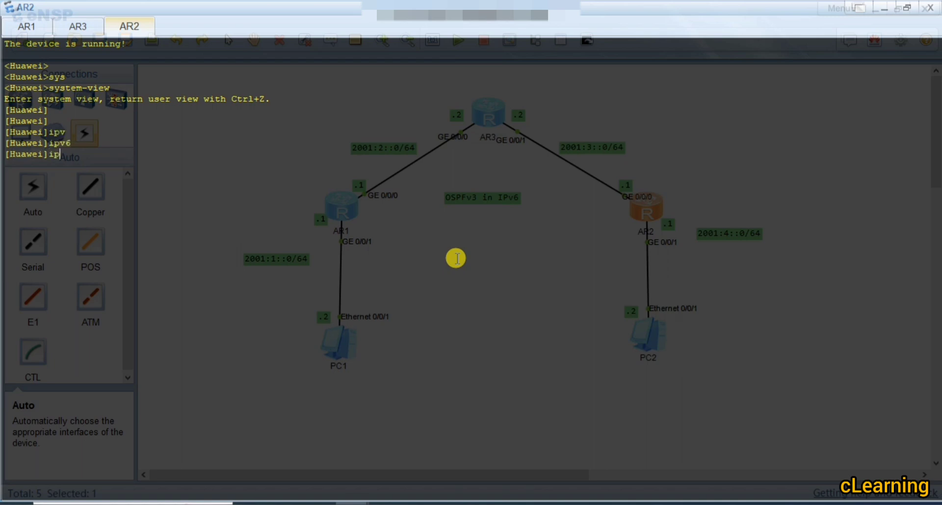
pyautogui.press('Tab')
pyautogui.write('ad')
pyautogui.press('Tab')
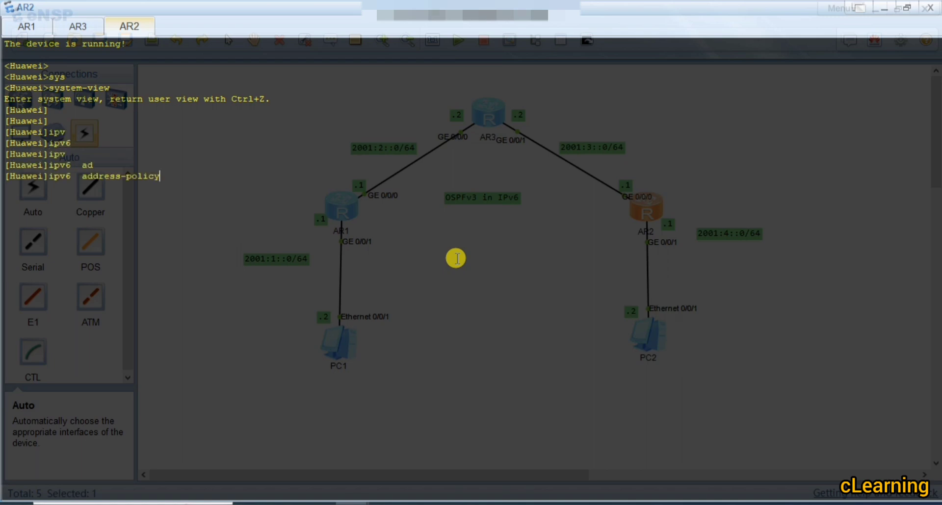
pyautogui.press('Return')
pyautogui.press('Return')
pyautogui.press('Return')
pyautogui.press('Return')
# Step: Enter interface GigabitEthernet 0/0/0 and enable IPv6 on it
pyautogui.write('int')
pyautogui.press('Tab')
pyautogui.write('g')
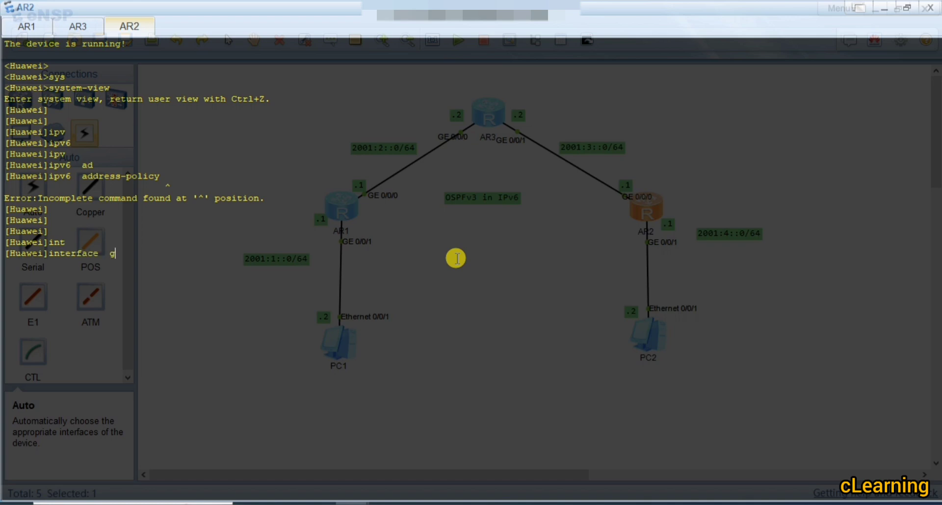
pyautogui.press('Tab')
pyautogui.write('0/0/0')
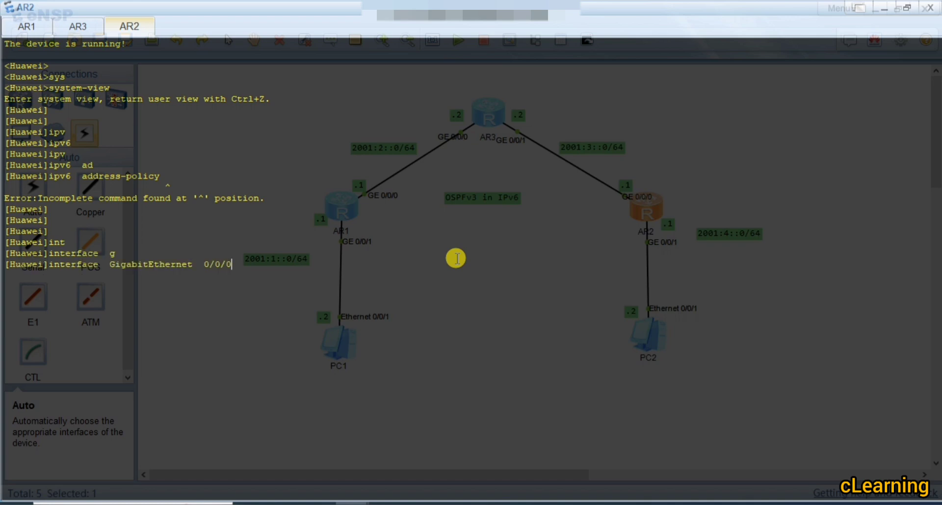
pyautogui.press('Return')
pyautogui.write('ipv')
pyautogui.press('Tab')
pyautogui.write('en')
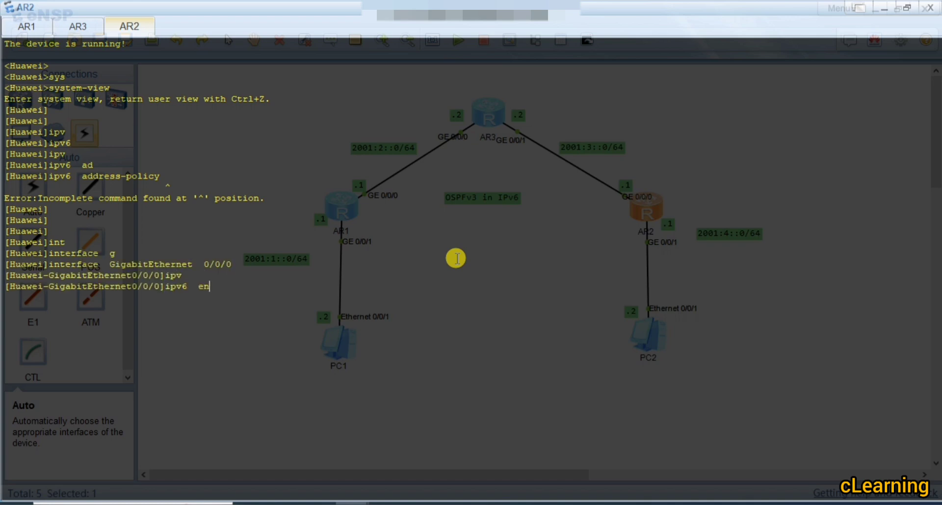
pyautogui.press('Tab')
pyautogui.press('Return')
# Step: Assign GigabitEthernet 0/0/0 the address 2001:3::1/64, then recall the interface command for editing
pyautogui.write('ipv')
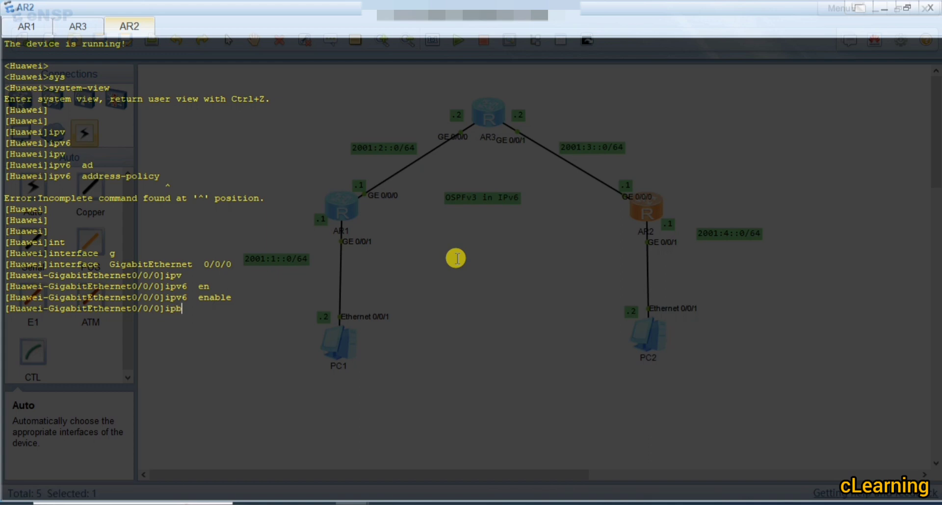
pyautogui.press('Tab')
pyautogui.write('ad')
pyautogui.press('Tab')
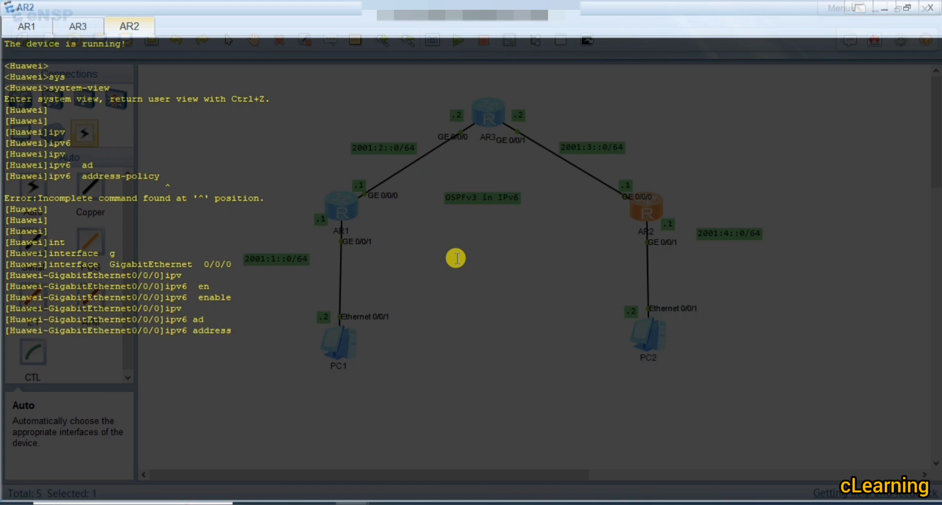
pyautogui.write('200')
pyautogui.write('1:')
pyautogui.write('3::')
pyautogui.write('2')
pyautogui.write(' 64')
pyautogui.press('Return')
pyautogui.press('Return')
pyautogui.press('Return')
pyautogui.press('Up')
pyautogui.press('Up')
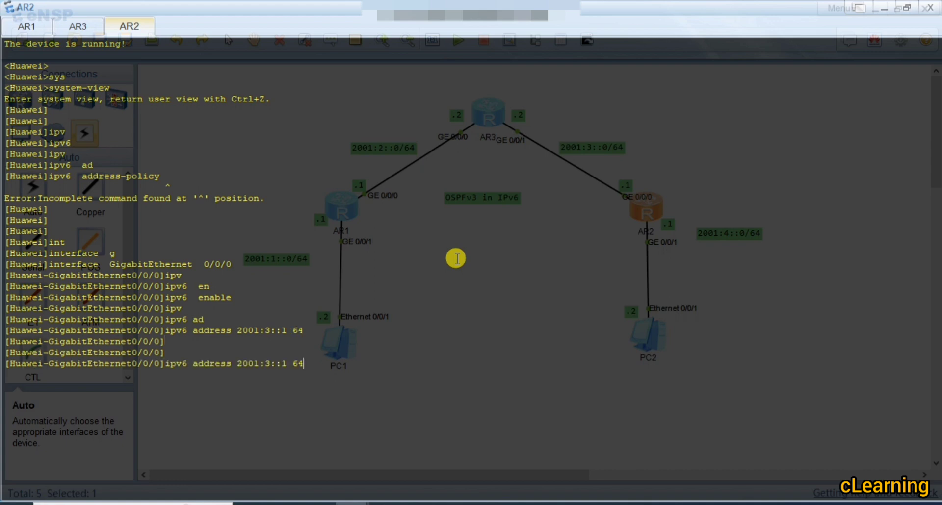
pyautogui.press('Up')
pyautogui.press('BackSpace')
# Step: Enter interface GigabitEthernet 0/0/1 and enable IPv6 on it
pyautogui.write('1')
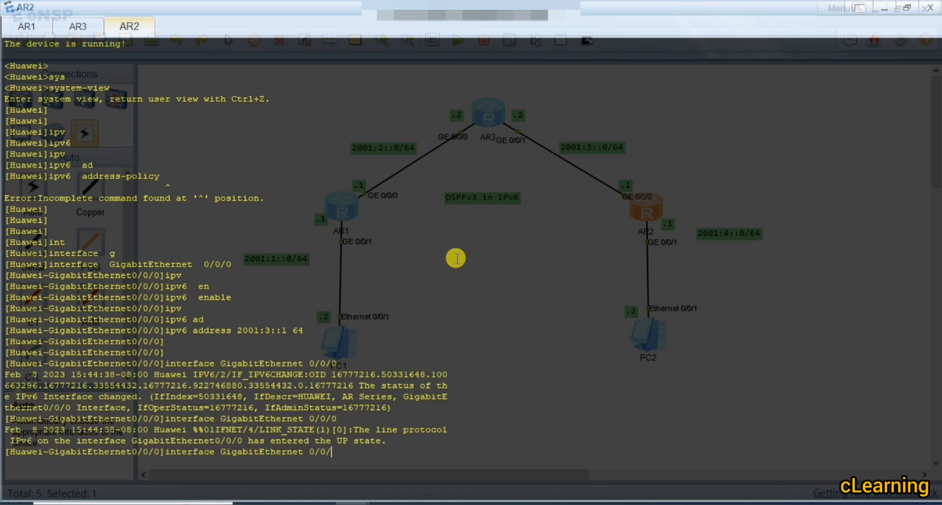
pyautogui.press('Return')
pyautogui.press('Return')
pyautogui.press('Return')
pyautogui.press('Return')
pyautogui.press('Return')
pyautogui.press('Return')
pyautogui.press('Return')
pyautogui.press('Return')
pyautogui.press('Return')
pyautogui.press('Return')
pyautogui.press('Return')
pyautogui.press('Return')
pyautogui.press('Return')
pyautogui.press('Return')
pyautogui.press('Return')
pyautogui.press('Return')
pyautogui.press('Return')
pyautogui.press('Return')
pyautogui.press('Return')
pyautogui.press('Return')
pyautogui.press('Return')
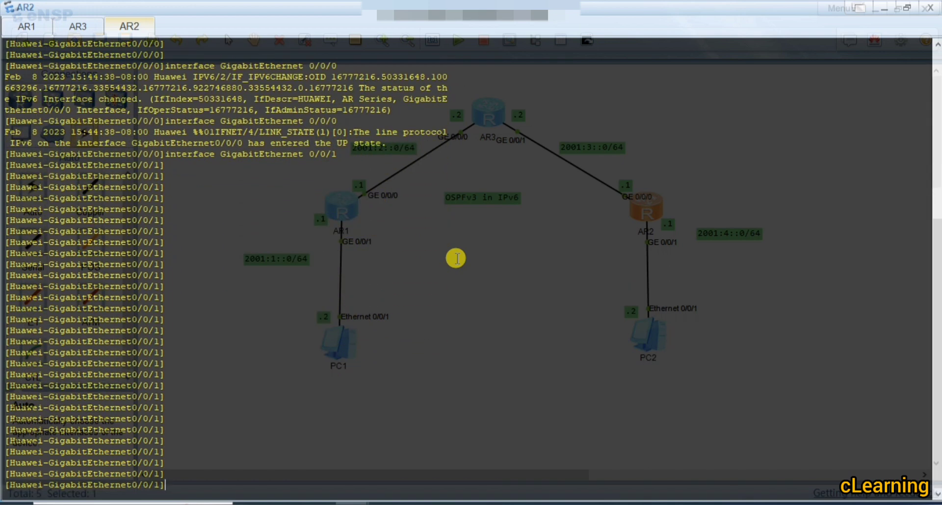
pyautogui.write('ipv')
pyautogui.press('Tab')
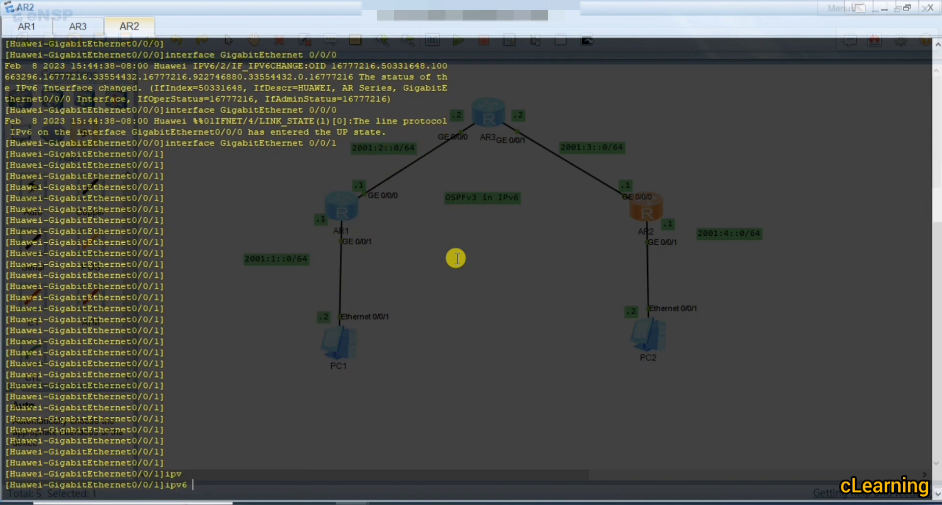
pyautogui.write('en')
pyautogui.press('Tab')
pyautogui.press('Return')
# Step: Assign GigabitEthernet 0/0/1 the address 2001:4::1/64 and close AR2's console
pyautogui.write('ipv')
pyautogui.press('Tab')
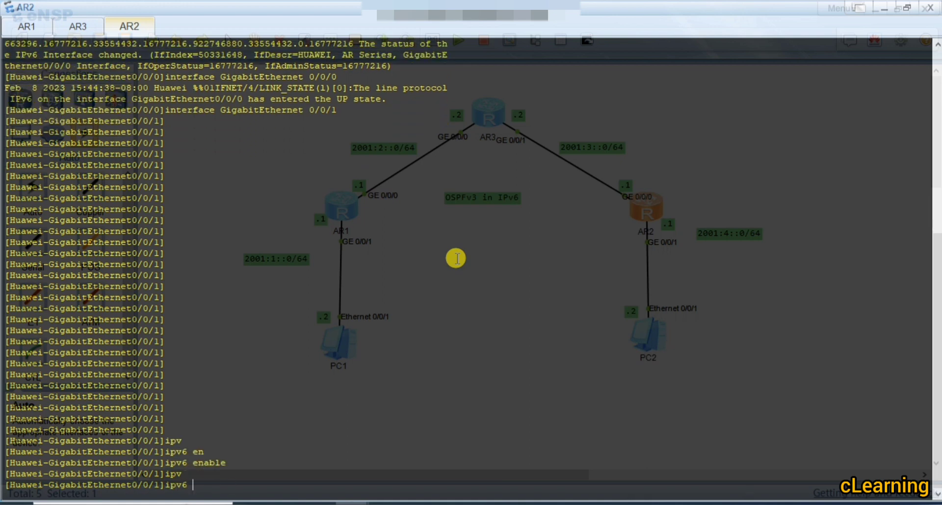
pyautogui.write('ad')
pyautogui.press('Tab')
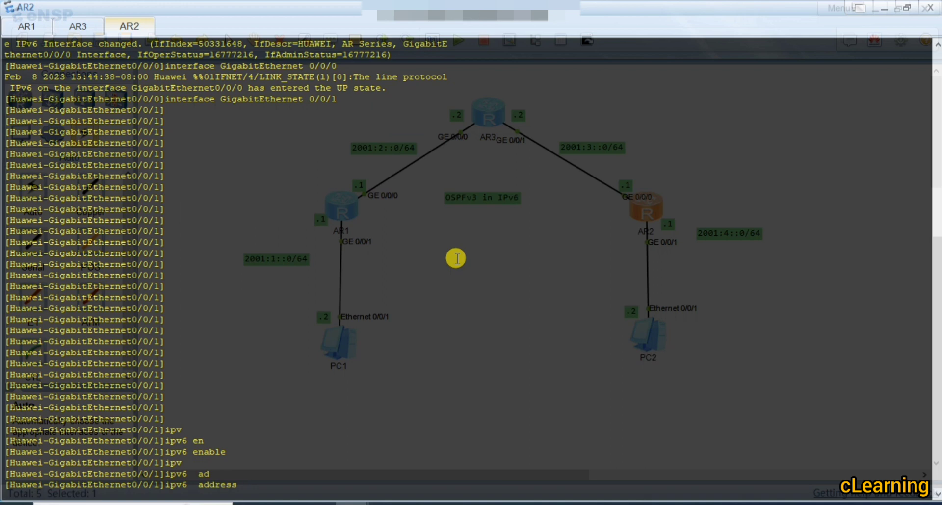
pyautogui.write('2001:4::1 64')
pyautogui.press('Return')
pyautogui.press('Return')
pyautogui.press('Return')
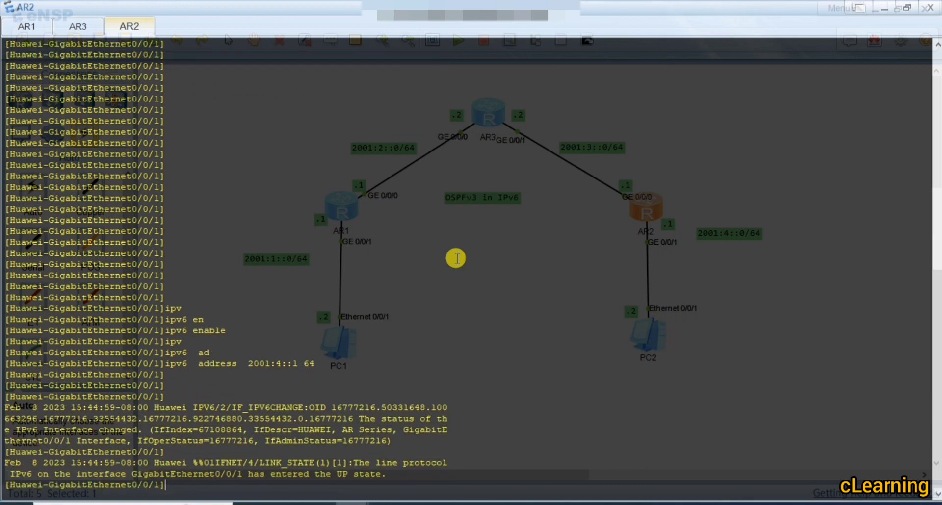
pyautogui.click(883, 9)
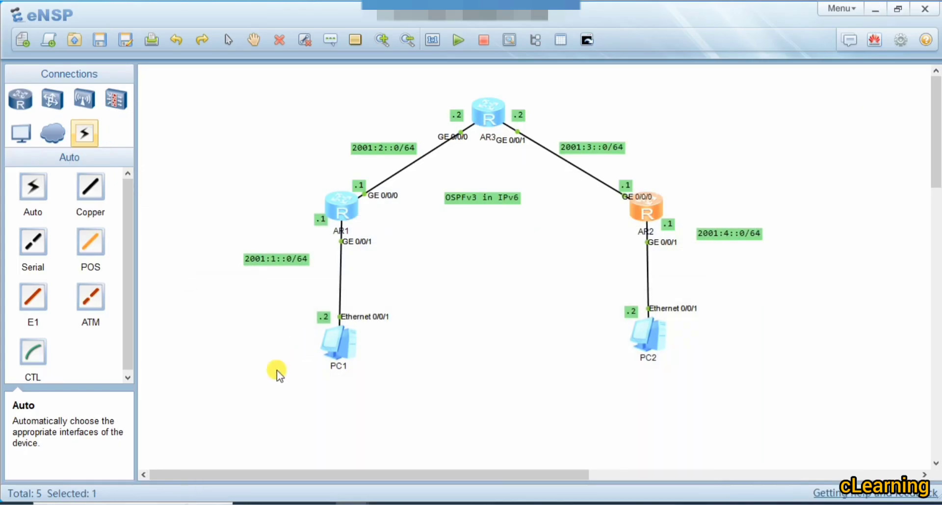
# Step: Ping 2001:1::1 from PC1's command terminal, correcting a mistyped address
pyautogui.doubleClick(329, 344)
pyautogui.click(300, 103)
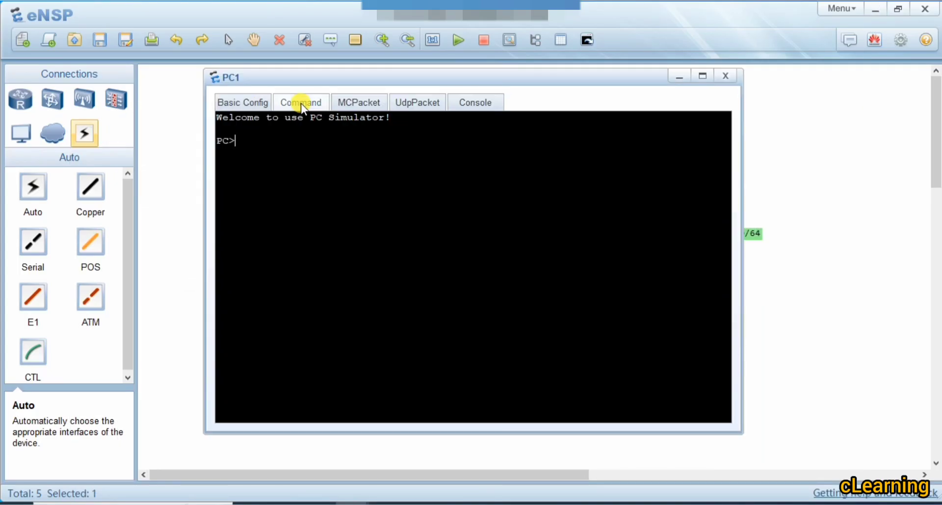
pyautogui.write('pi')
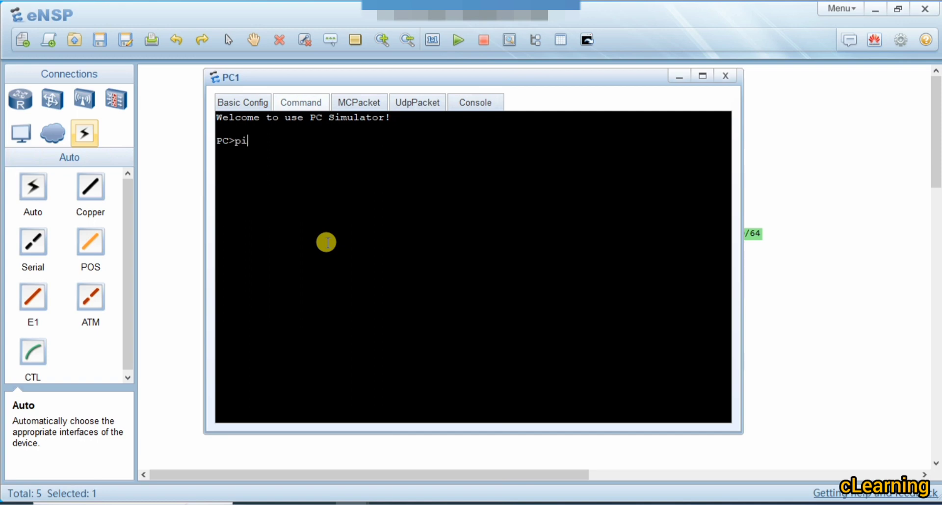
pyautogui.write('ng 2001:1::!')
pyautogui.press('Return')
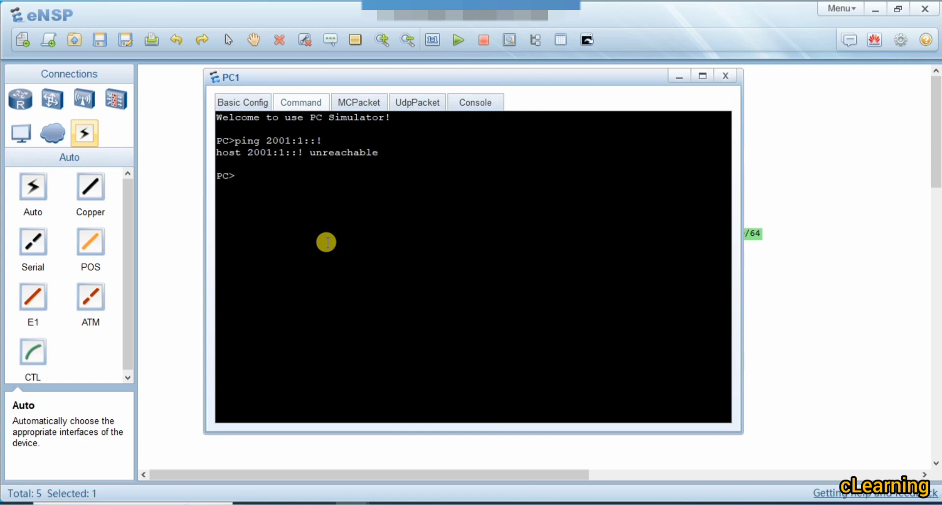
pyautogui.press('Up')
pyautogui.press('BackSpace')
pyautogui.write('1:1::')
pyautogui.press('Return')
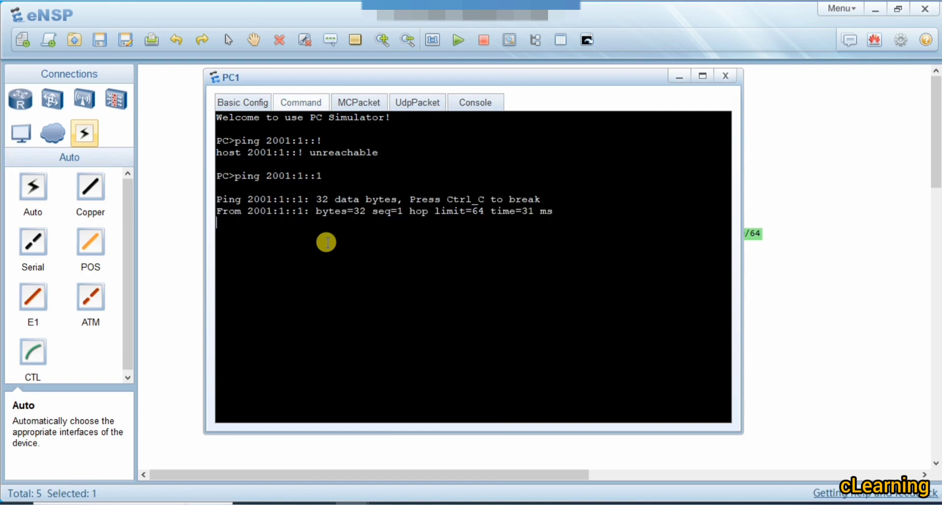
pyautogui.click(830, 309)
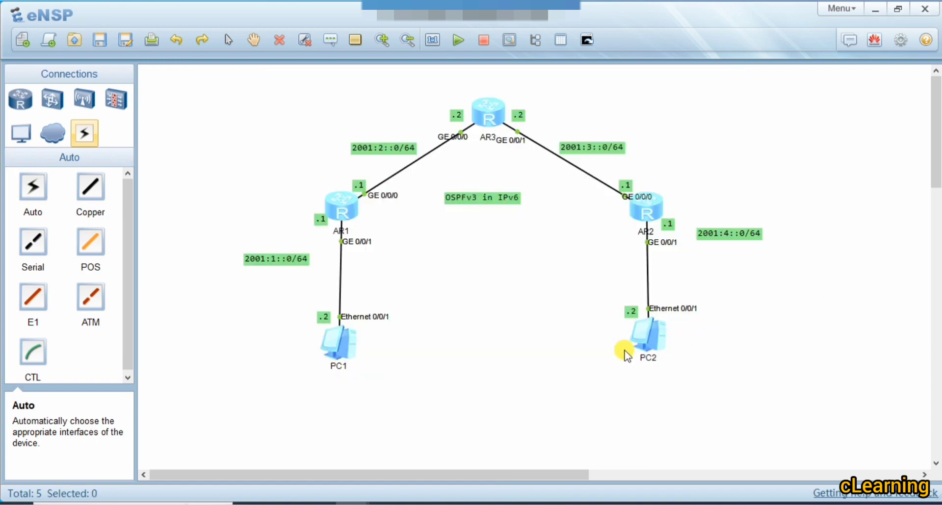
# Step: Ping 2001:4::1 from PC2's command terminal
pyautogui.doubleClick(656, 334)
pyautogui.click(299, 101)
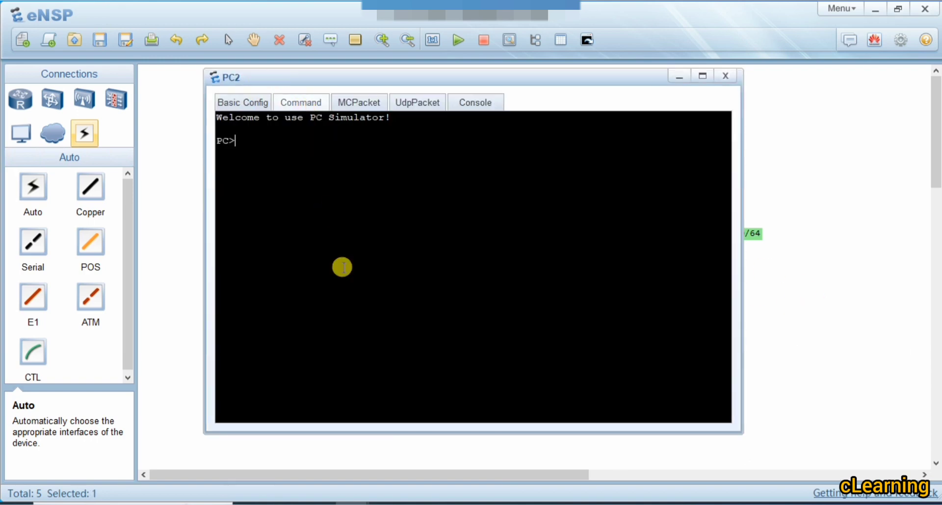
pyautogui.write('ping 2')
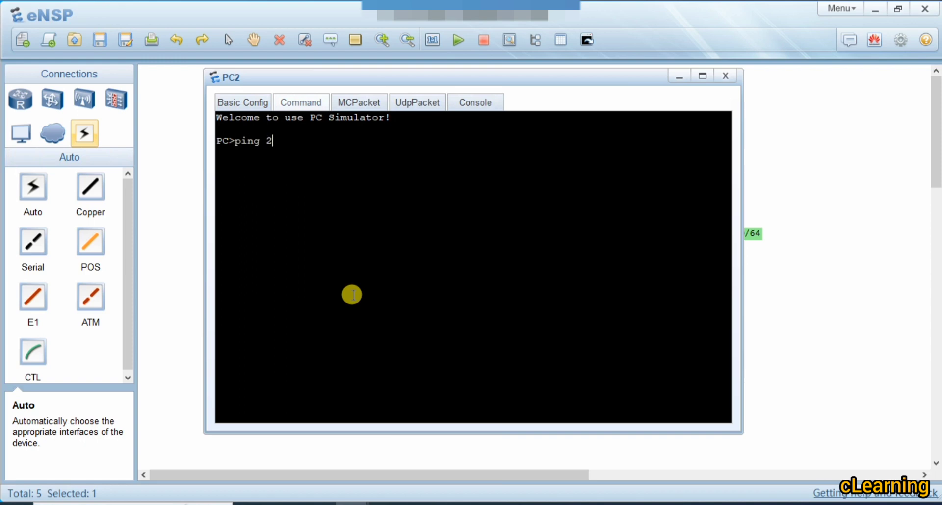
pyautogui.write('001:4::!')
pyautogui.press('Return')
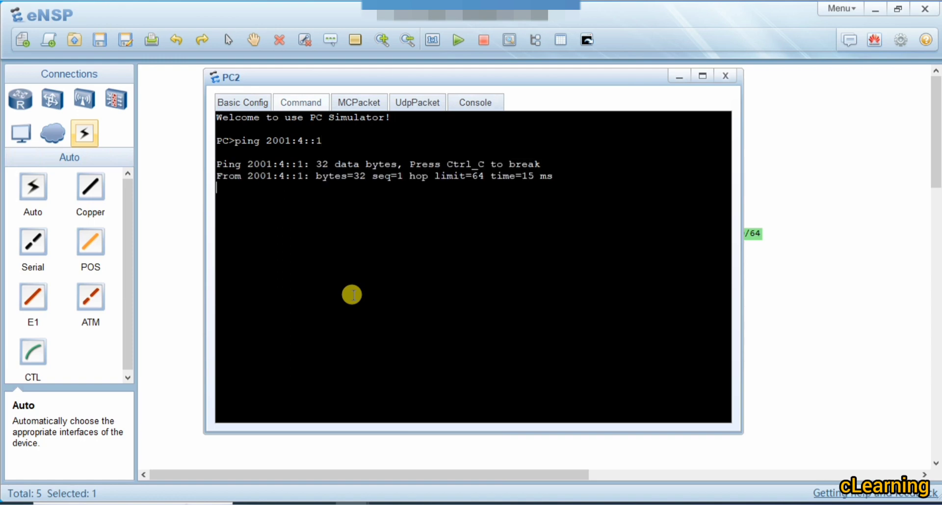
pyautogui.click(803, 309)
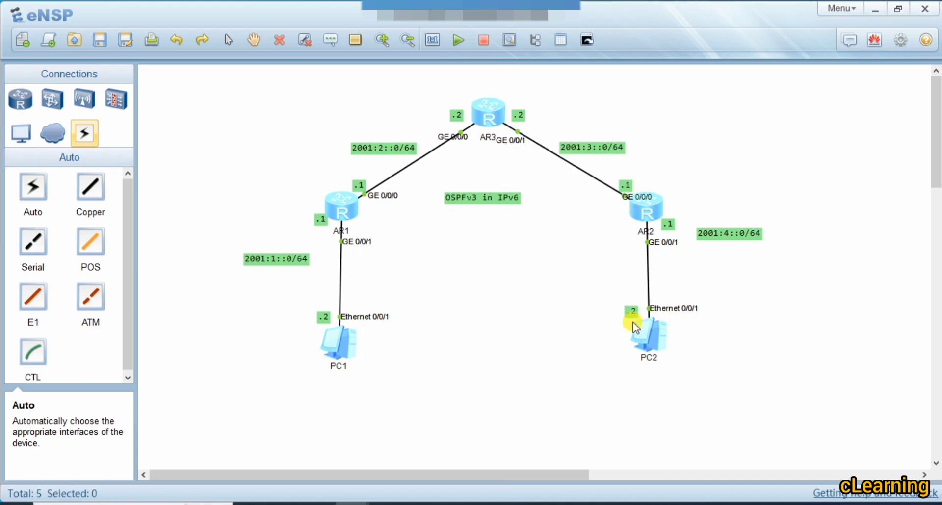
# Step: Ping 2001:3::1 from PC2 by editing the previous ping command
pyautogui.click(646, 333)
pyautogui.doubleClick(643, 343)
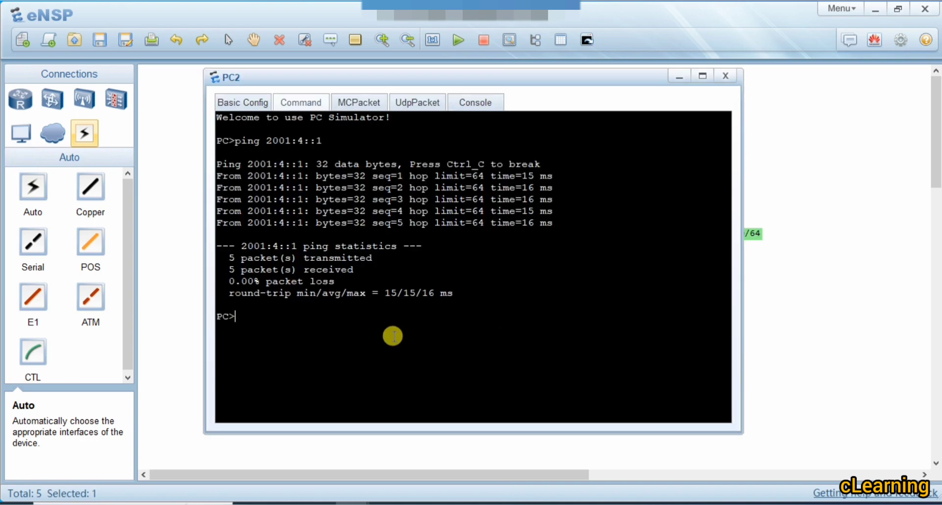
pyautogui.press('Up')
pyautogui.press('BackSpace')
pyautogui.press('BackSpace')
pyautogui.press('BackSpace')
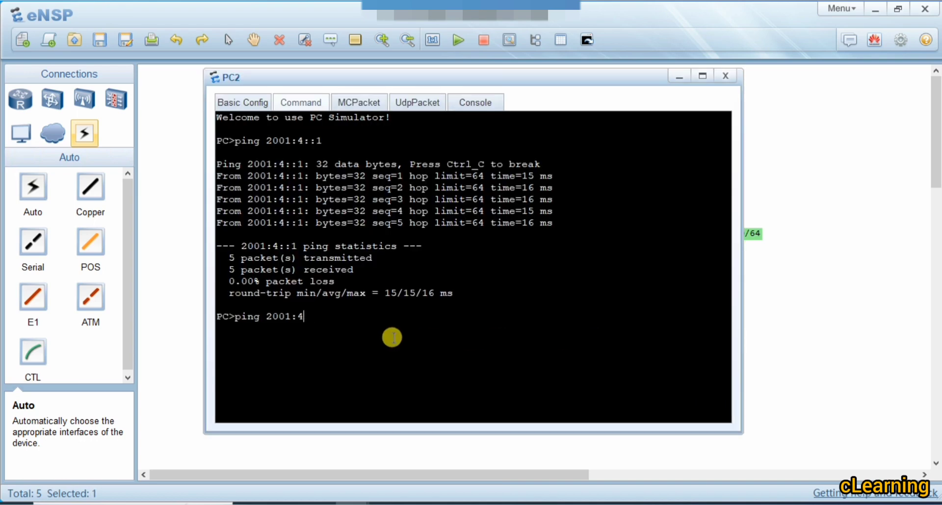
pyautogui.press('BackSpace')
pyautogui.write('3::1')
pyautogui.press('Return')
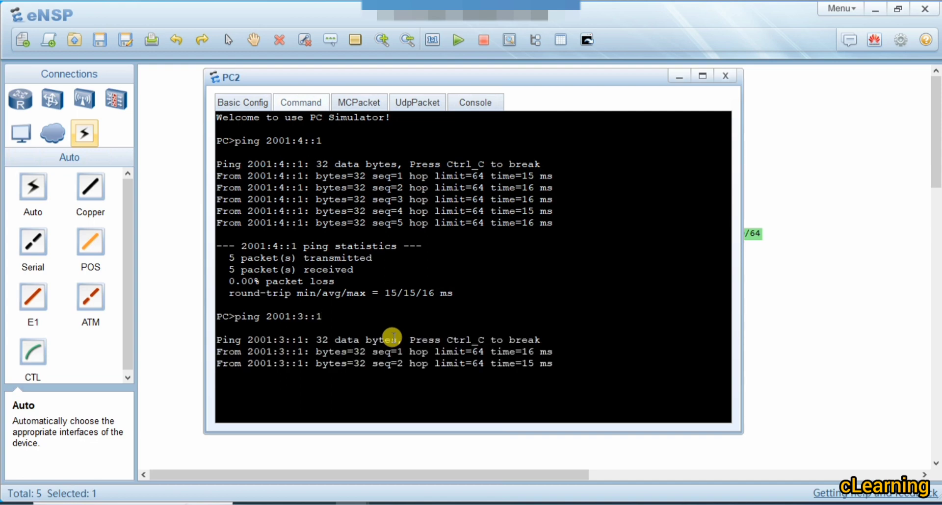
pyautogui.click(787, 298)
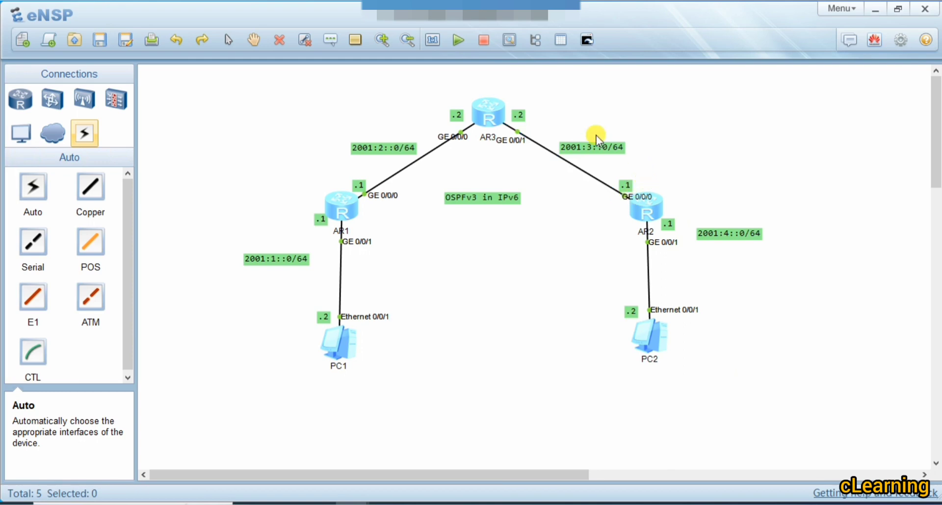
# Step: Ping 2001:3::2 from PC2, which times out, then open AR1's console
pyautogui.doubleClick(652, 334)
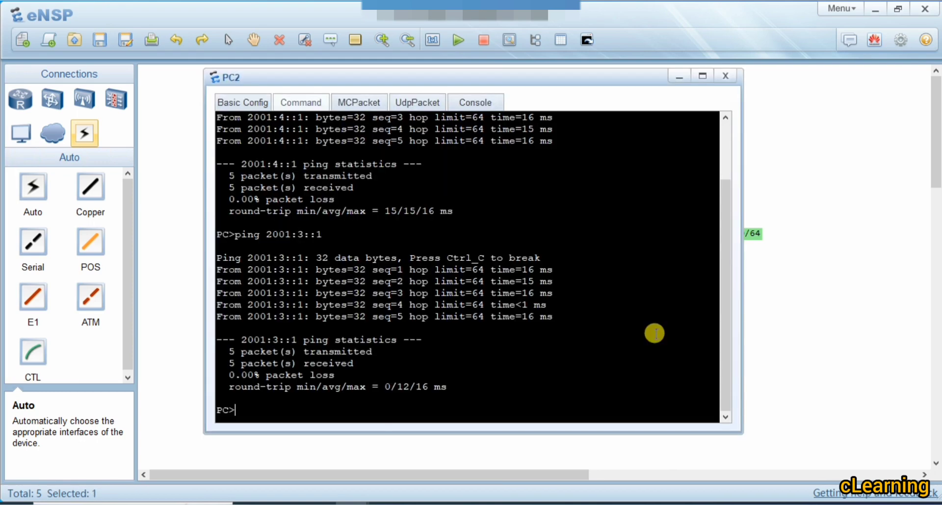
pyautogui.press('Up')
pyautogui.press('BackSpace')
pyautogui.write('2001:3::')
pyautogui.press('Return')
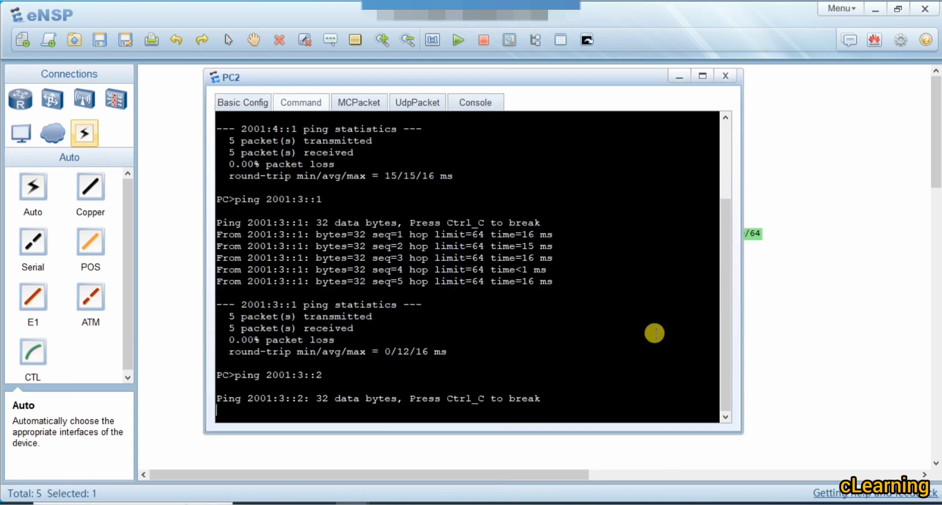
pyautogui.click(801, 325)
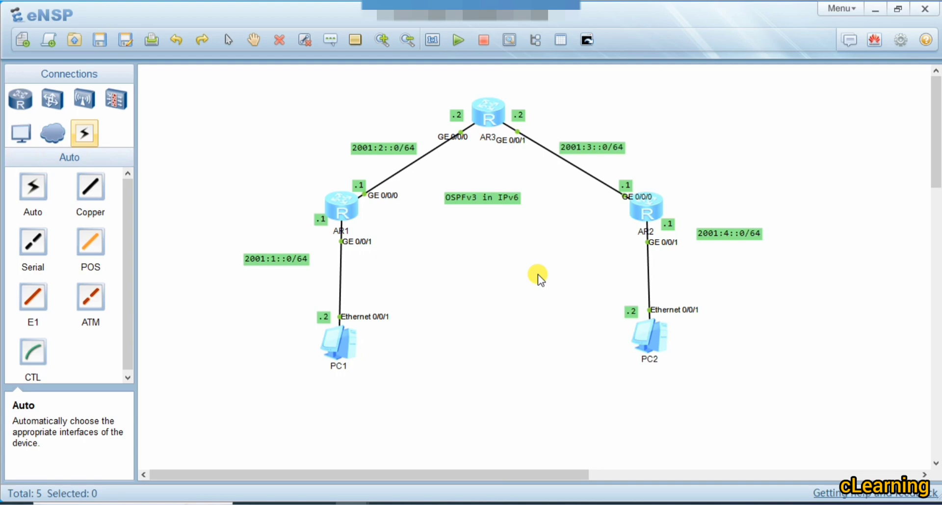
pyautogui.doubleClick(336, 207)
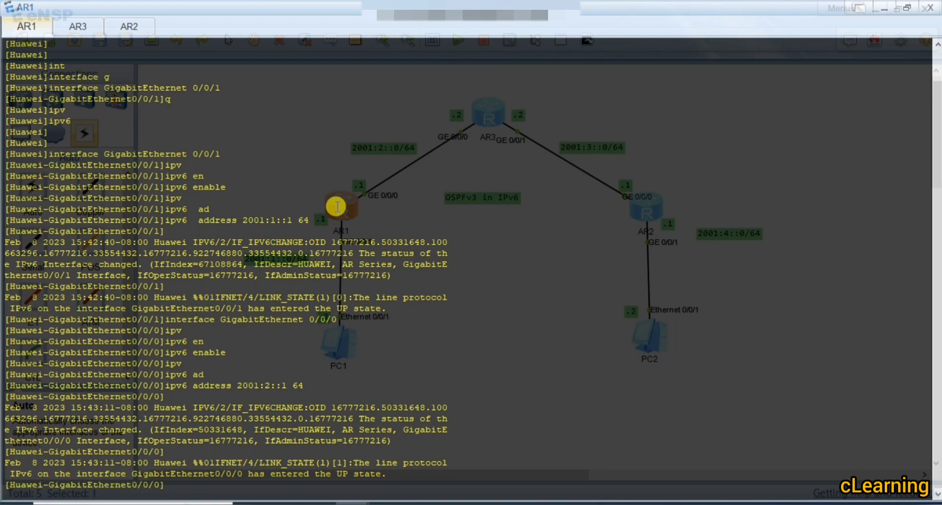
# Step: Leave the interface view on AR1 and start OSPFv3 process 1
pyautogui.press('Return')
pyautogui.press('Return')
pyautogui.press('Return')
pyautogui.press('Return')
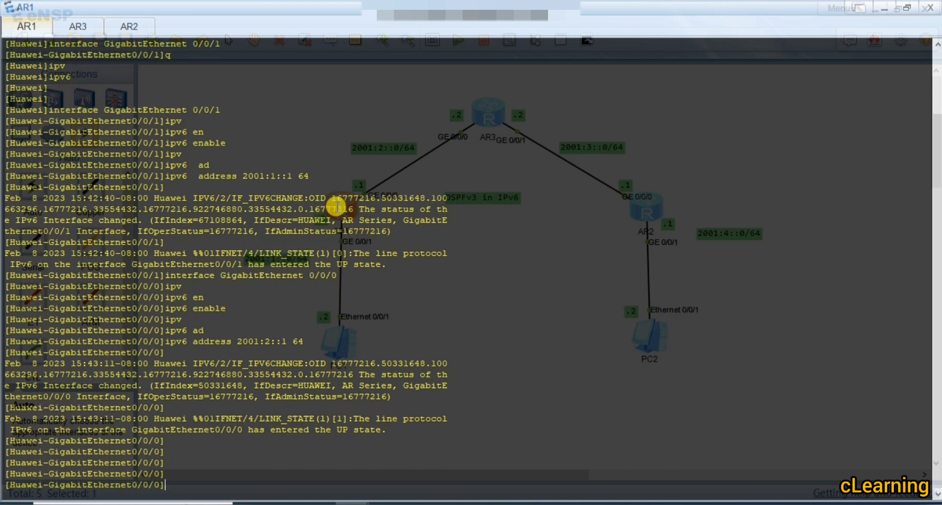
pyautogui.write('q')
pyautogui.press('Return')
pyautogui.press('Return')
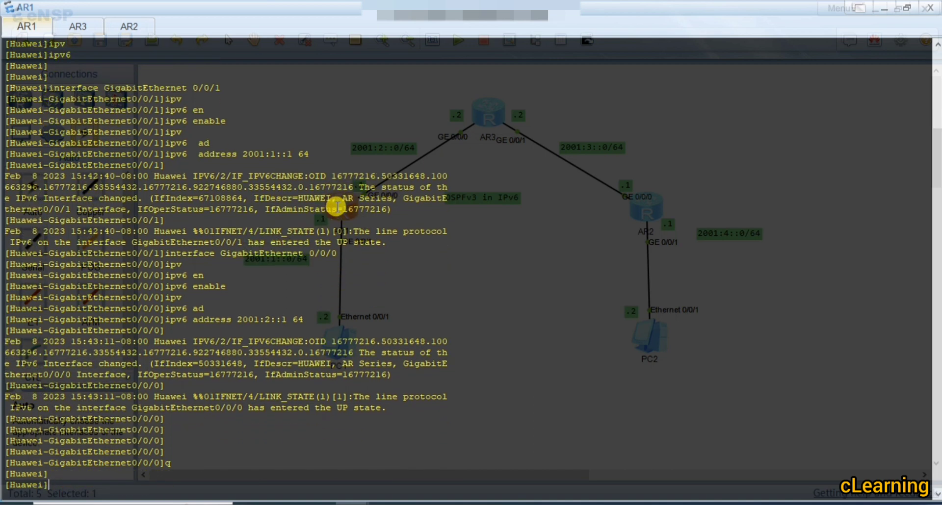
pyautogui.write('os')
pyautogui.press('Tab')
pyautogui.write('v')
pyautogui.press('Tab')
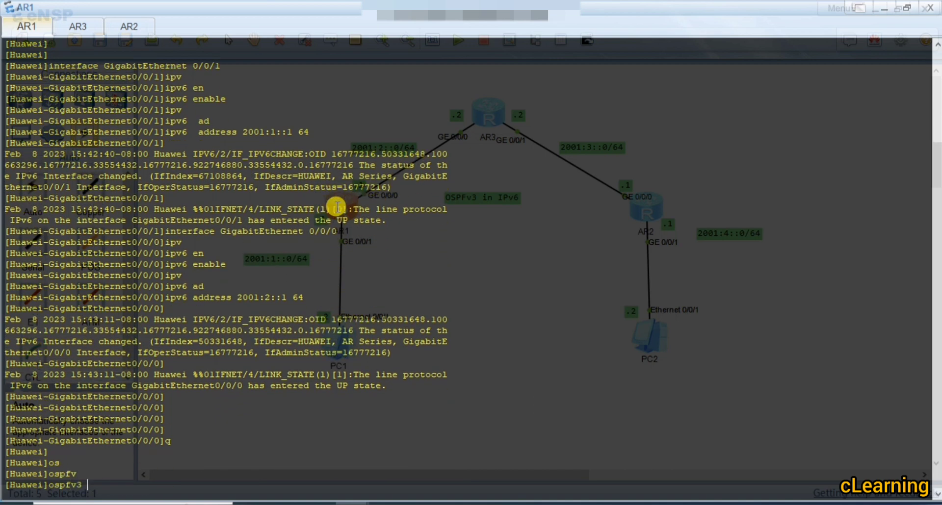
pyautogui.write('1')
pyautogui.press('Return')
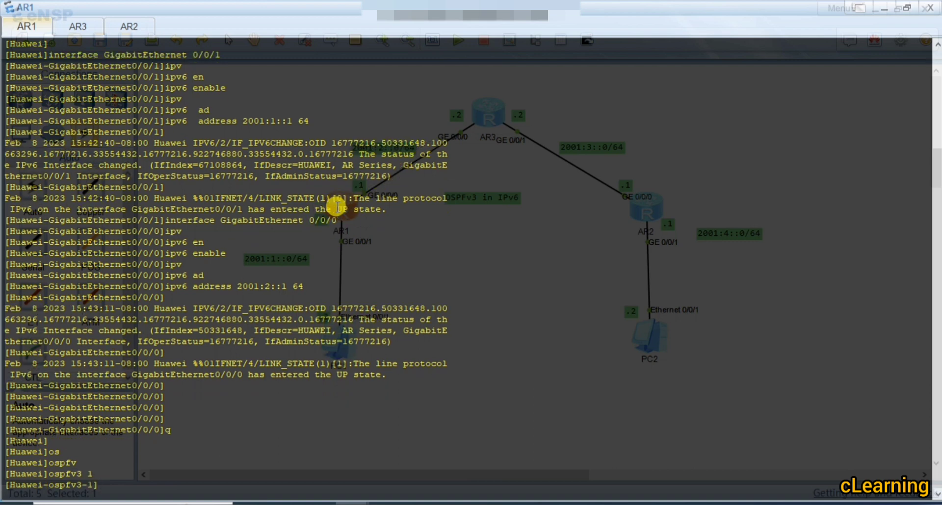
# Step: Set AR1's OSPFv3 router ID to 1.1.1.1 and quit back to system view
pyautogui.write('rou')
pyautogui.press('Tab')
pyautogui.press('Tab')
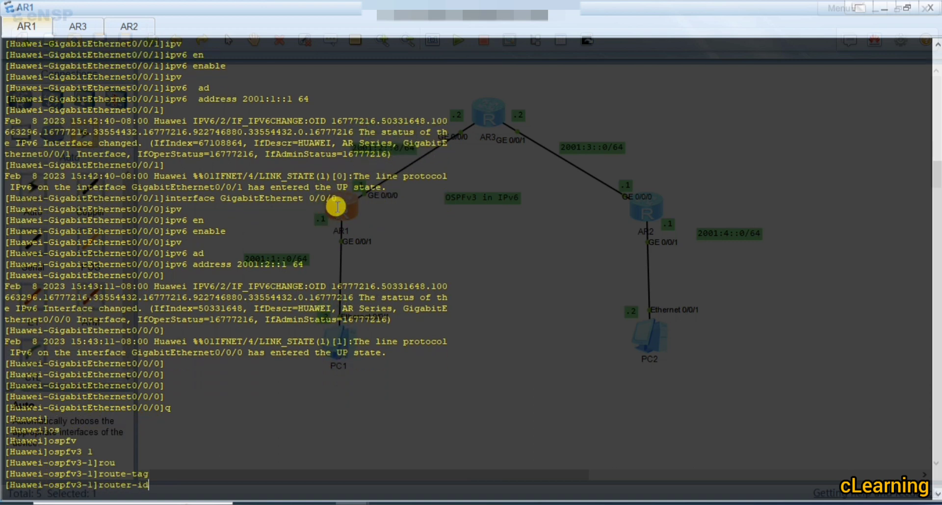
pyautogui.write('1')
pyautogui.write('.1.1.1')
pyautogui.press('Return')
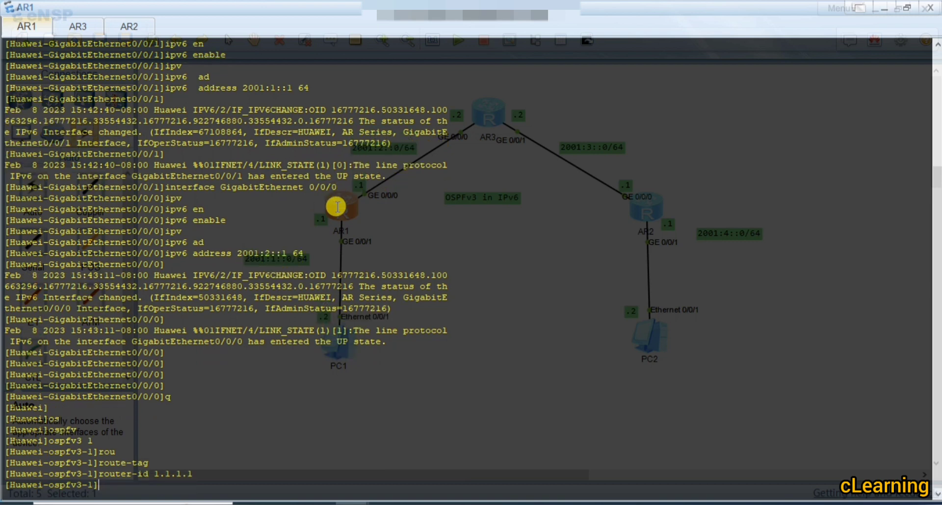
pyautogui.write('q')
pyautogui.moveTo(86, 438); pyautogui.dragTo(49, 441)
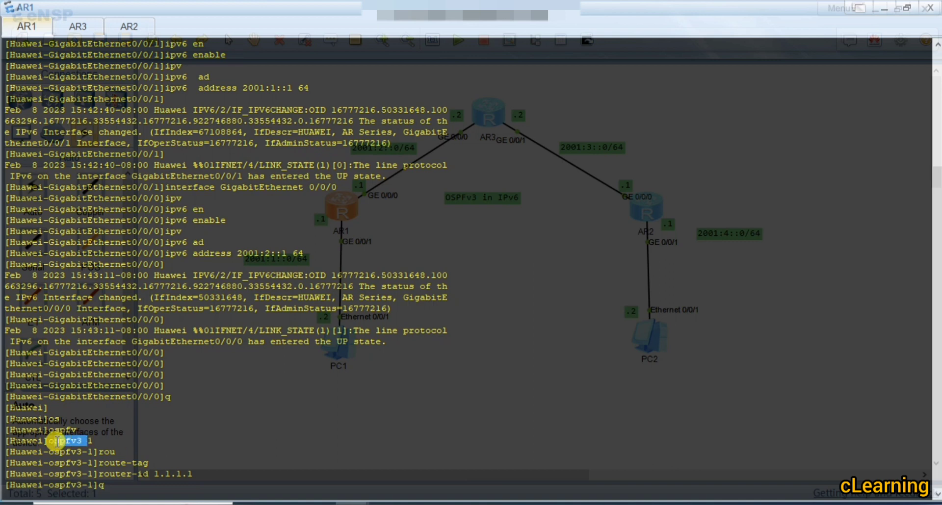
pyautogui.click(93, 442)
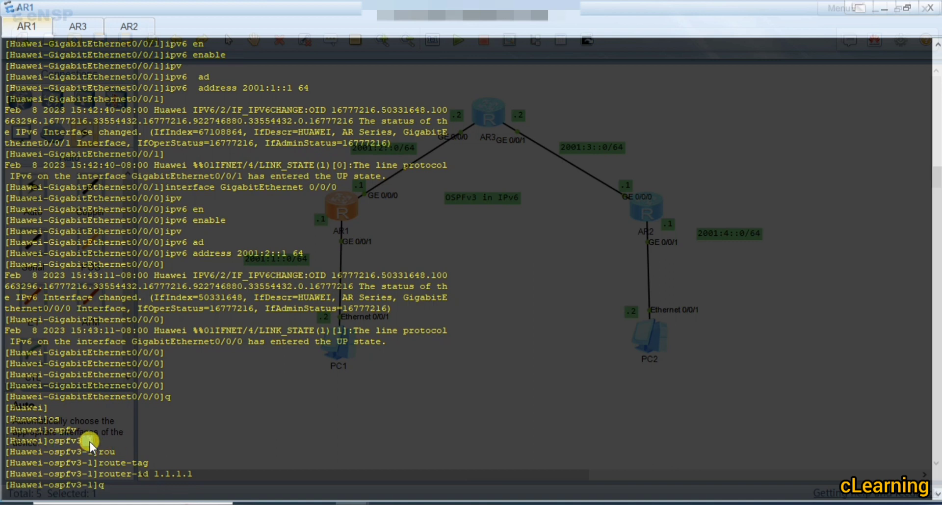
pyautogui.moveTo(192, 474); pyautogui.dragTo(112, 475)
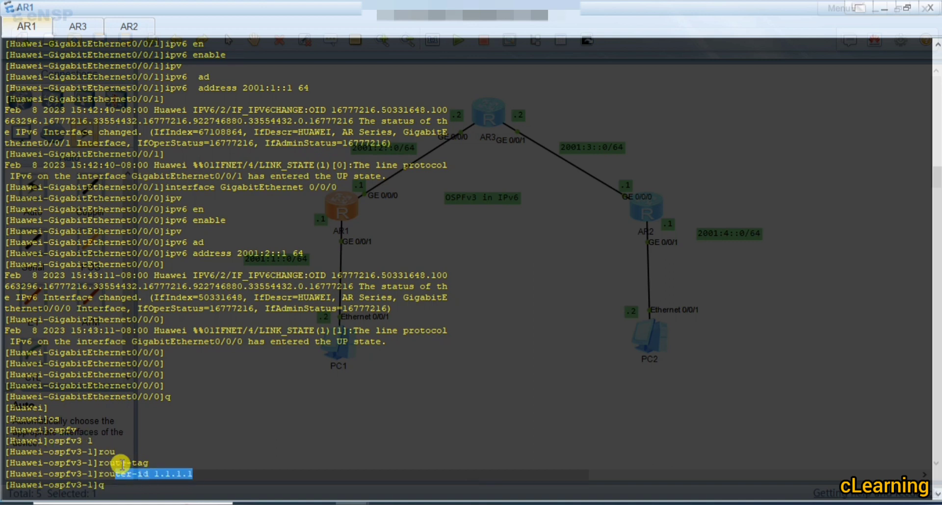
pyautogui.click(121, 464)
pyautogui.press('Return')
pyautogui.press('Return')
pyautogui.press('Return')
pyautogui.press('Return')
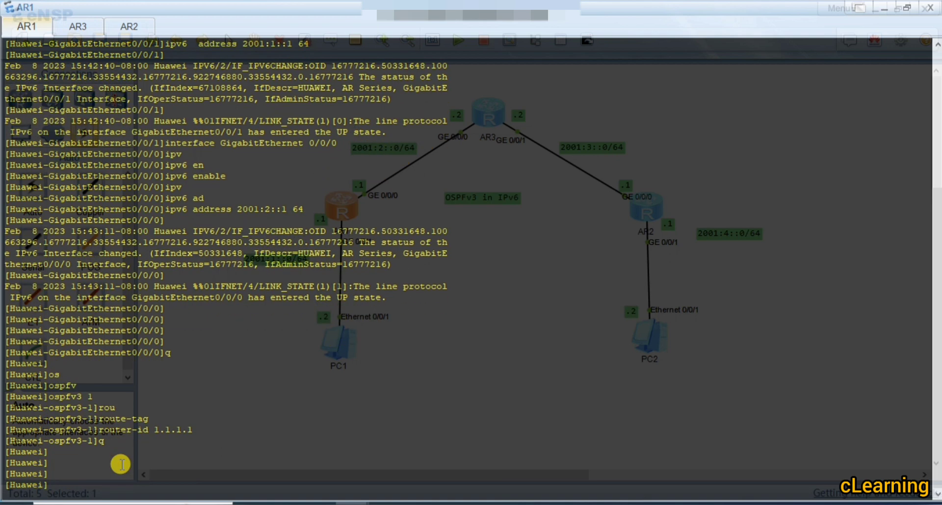
# Step: Enter interface GigabitEthernet 0/0/0 on AR1
pyautogui.write('int')
pyautogui.press('Tab')
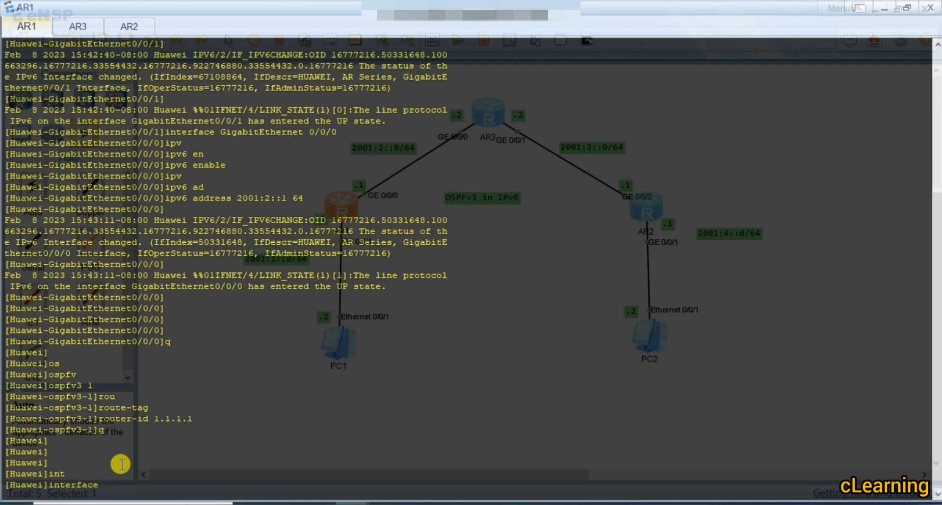
pyautogui.write('g')
pyautogui.press('Tab')
pyautogui.write('0')
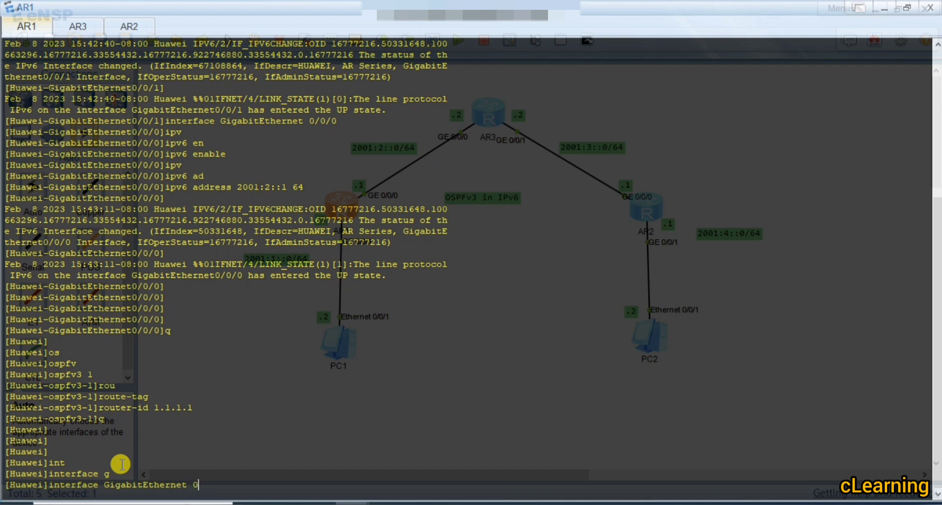
pyautogui.write('/0/0')
pyautogui.press('Return')
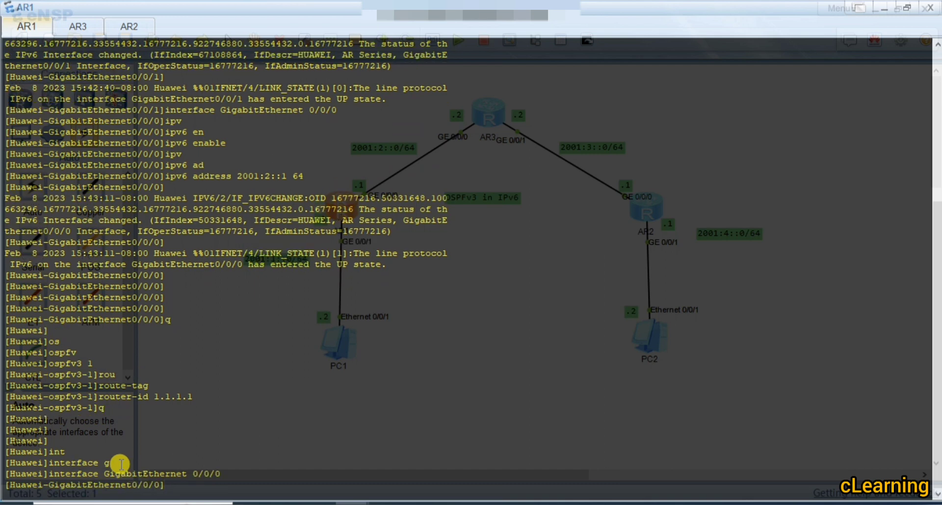
pyautogui.press('Return')
pyautogui.press('Return')
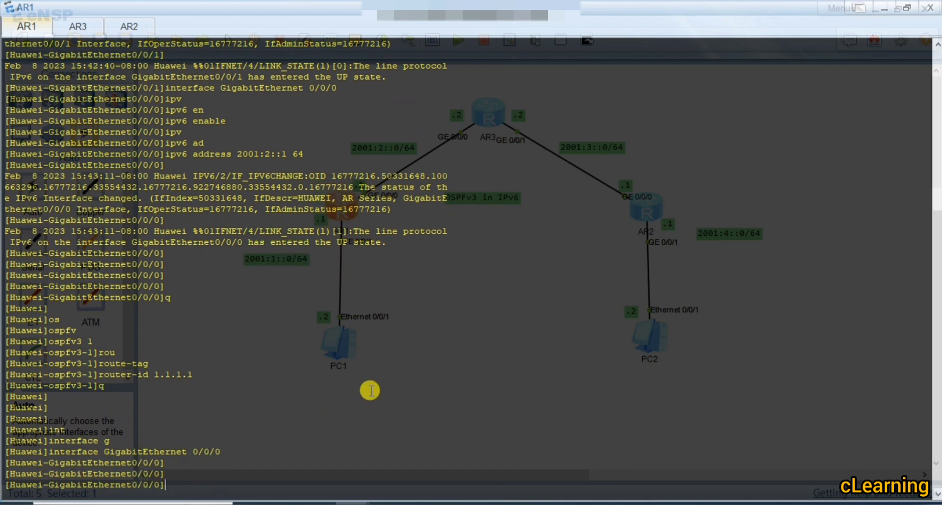
pyautogui.press('Return')
pyautogui.press('Return')
pyautogui.press('Return')
pyautogui.press('Return')
pyautogui.press('Return')
pyautogui.press('Return')
pyautogui.press('Return')
pyautogui.press('Return')
pyautogui.press('Return')
pyautogui.press('Return')
pyautogui.press('Return')
pyautogui.press('Return')
pyautogui.press('Return')
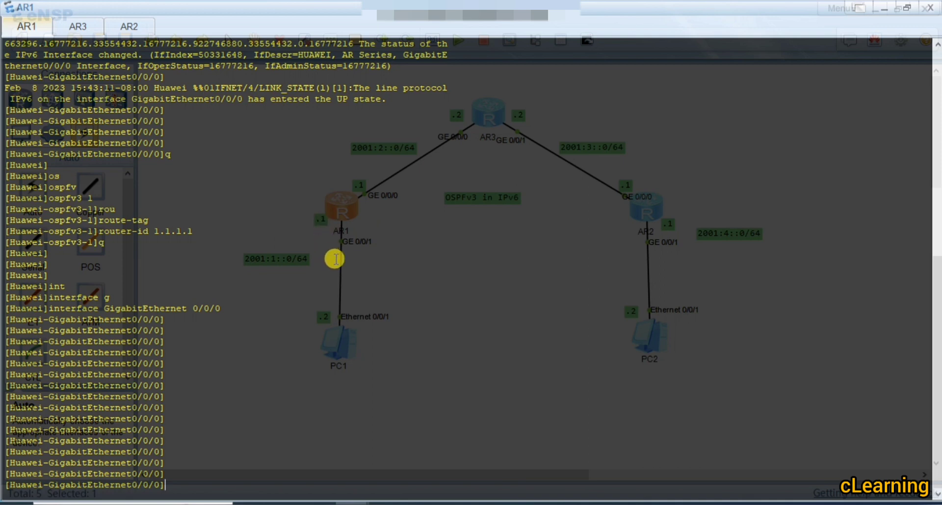
# Step: Run 'ospfv3 1 area 0' on GigabitEthernet 0/0/0
pyautogui.write('os')
pyautogui.press('Tab')
pyautogui.write('v')
pyautogui.press('Tab')
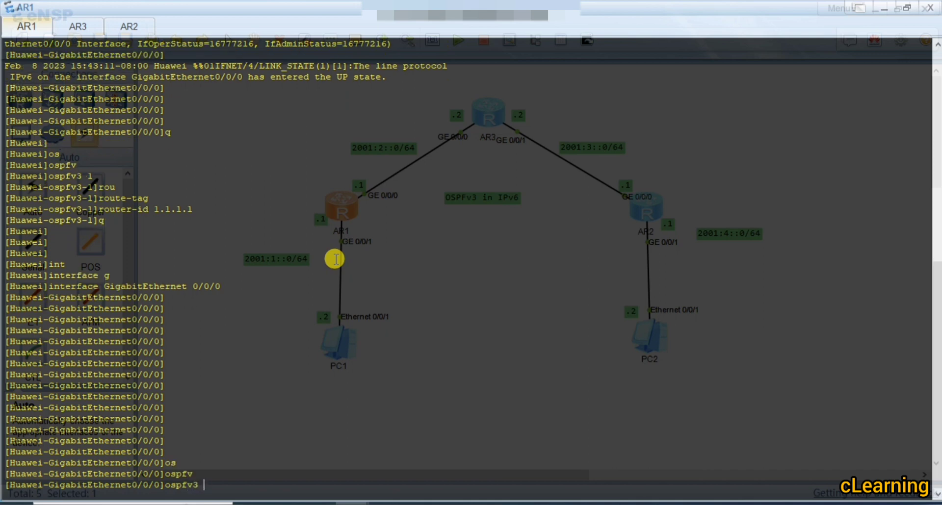
pyautogui.write('1 are')
pyautogui.press('Tab')
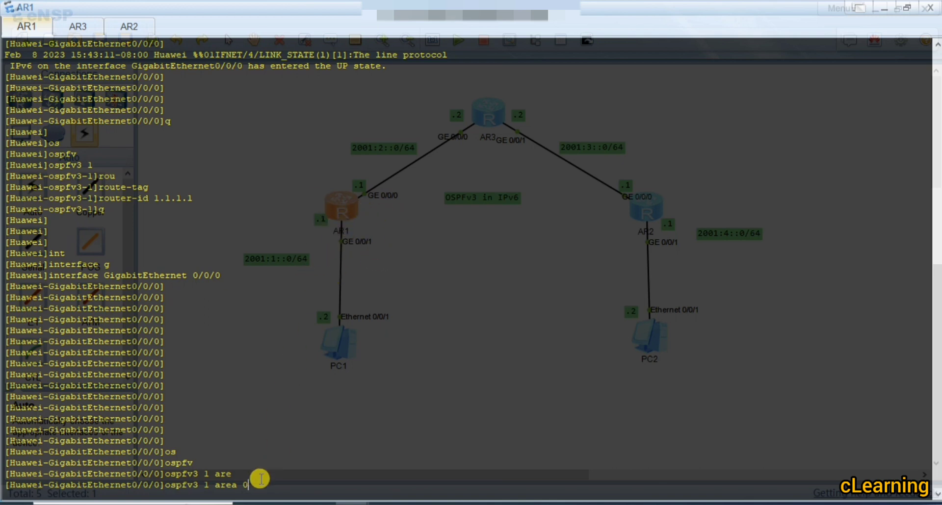
pyautogui.moveTo(249, 486); pyautogui.dragTo(211, 486)
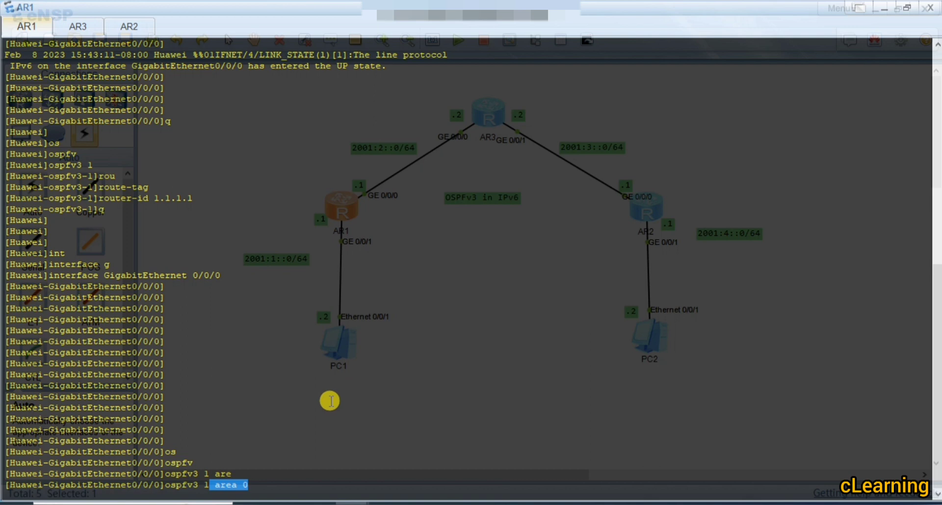
pyautogui.press('Return')
pyautogui.press('Return')
pyautogui.press('Return')
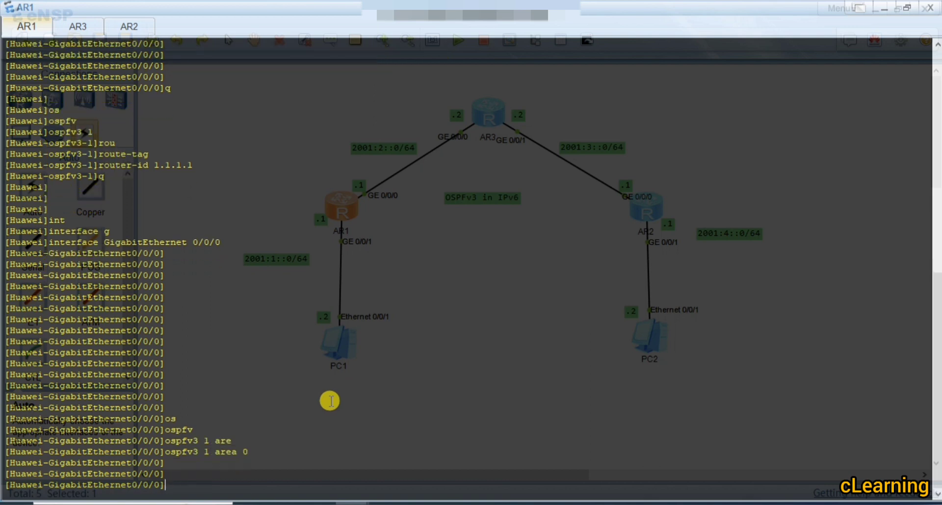
# Step: Add GigabitEthernet 0/0/1 to OSPFv3 1 area 0 via command history, then restore the console window
pyautogui.press('Up')
pyautogui.press('Up')
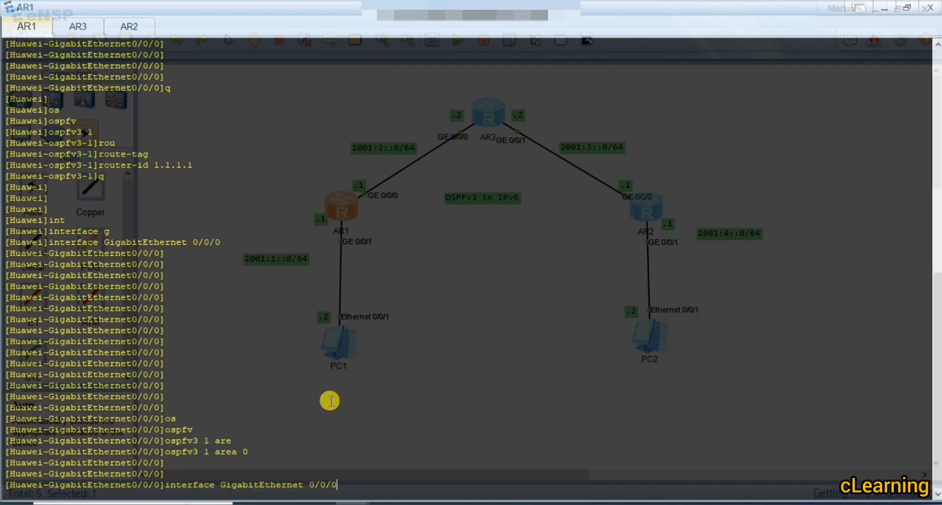
pyautogui.write('1')
pyautogui.press('Return')
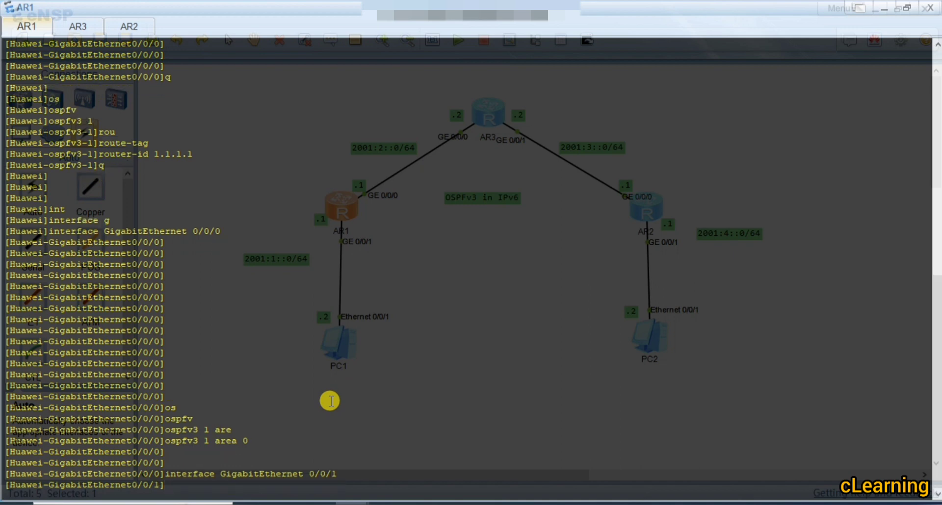
pyautogui.press('Return')
pyautogui.press('Return')
pyautogui.press('Up')
pyautogui.press('Up')
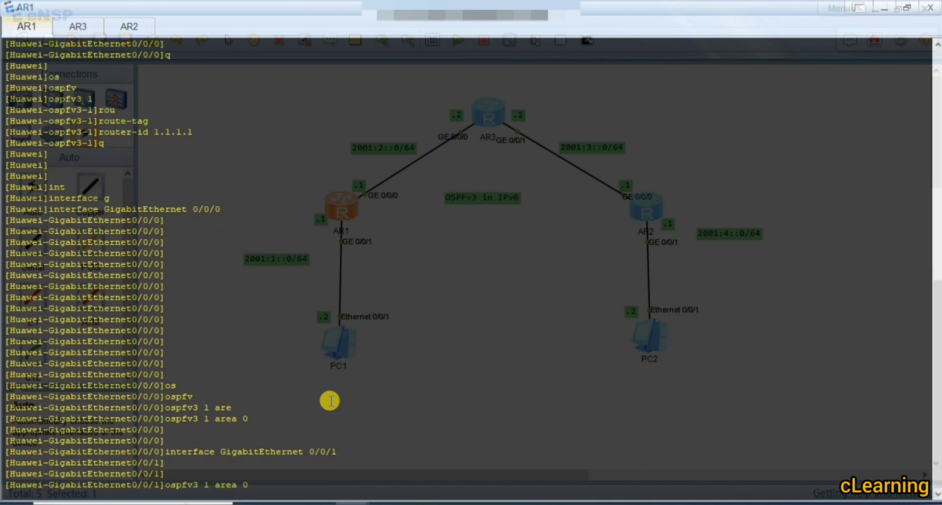
pyautogui.press('Return')
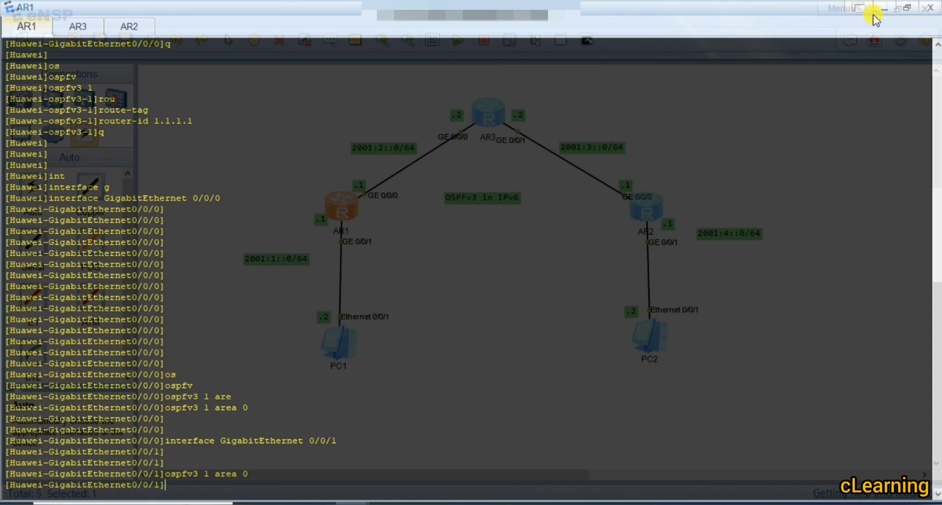
pyautogui.click(892, 8)
# Step: Open AR3's console, leave the interface view and start OSPFv3 process 1
pyautogui.doubleClick(487, 116)
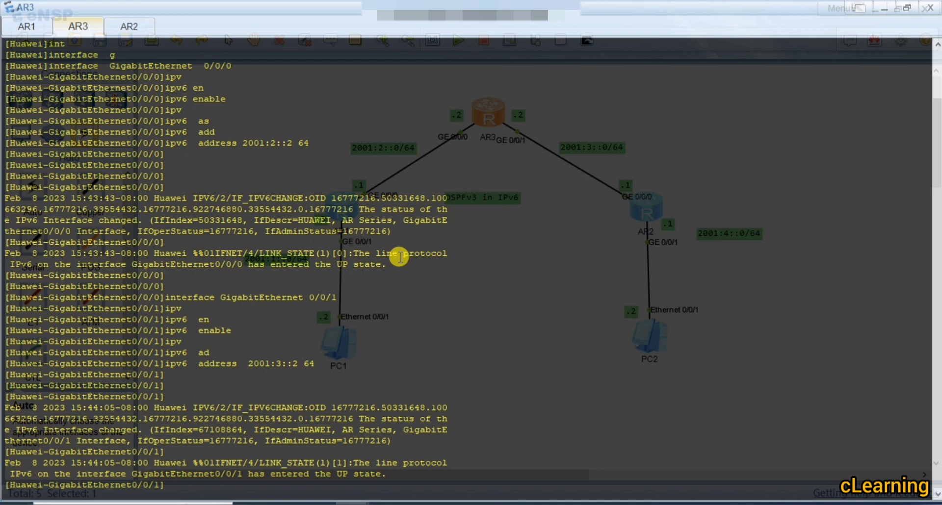
pyautogui.press('Return')
pyautogui.press('Return')
pyautogui.press('Return')
pyautogui.press('Return')
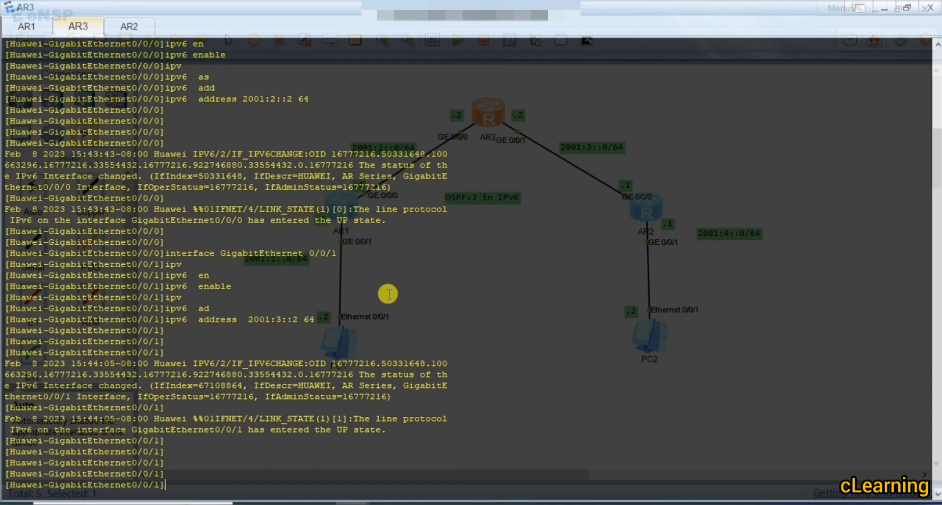
pyautogui.write('q')
pyautogui.press('Return')
pyautogui.press('Return')
pyautogui.press('Return')
pyautogui.press('Return')
pyautogui.write('os')
pyautogui.press('Tab')
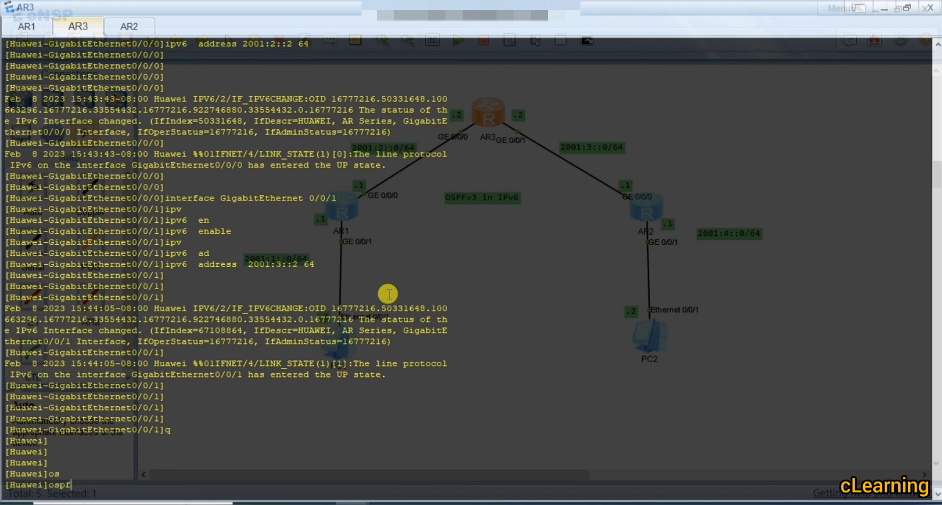
pyautogui.write('v')
pyautogui.press('Tab')
pyautogui.write('1')
pyautogui.press('Return')
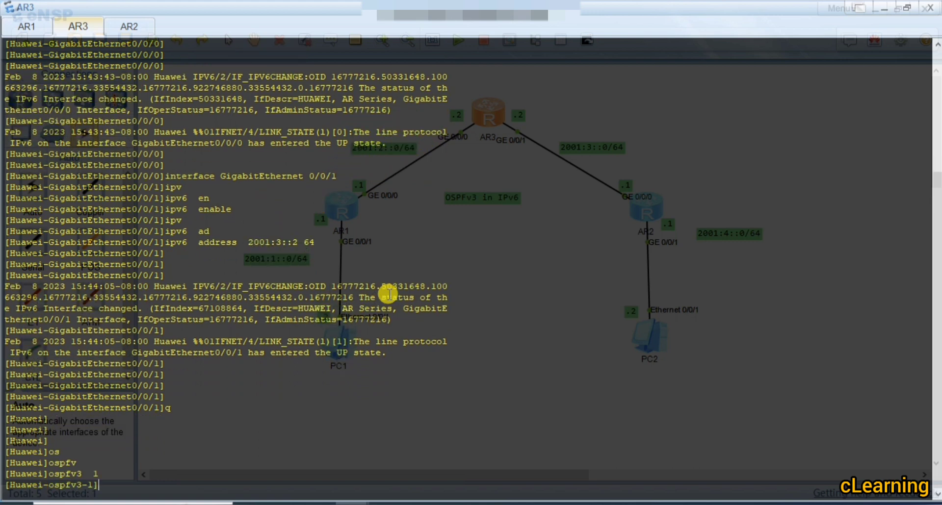
# Step: Set AR3's router ID to 2.2.2.2, quit to system view and begin an interface command
pyautogui.write('rou')
pyautogui.press('Tab')
pyautogui.press('Tab')
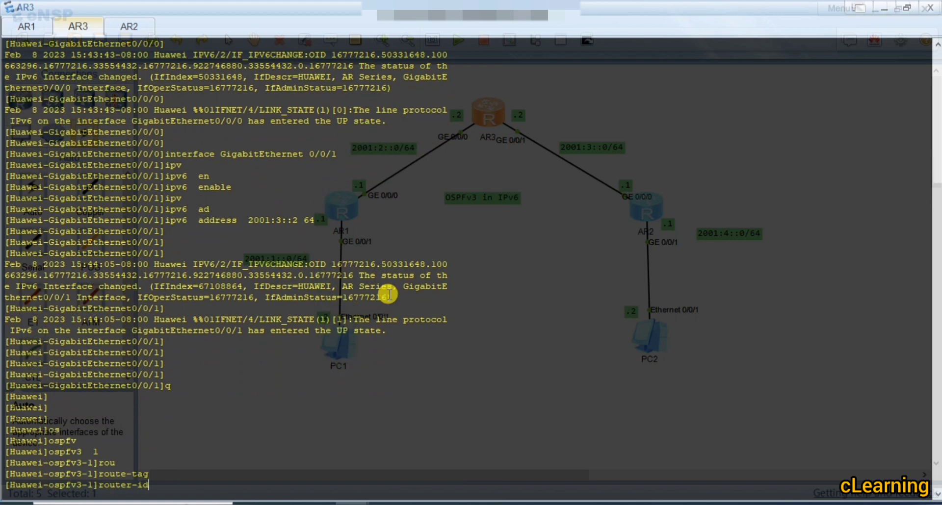
pyautogui.write('2.2.2.2')
pyautogui.press('Return')
pyautogui.press('Return')
pyautogui.press('Return')
pyautogui.write('2')
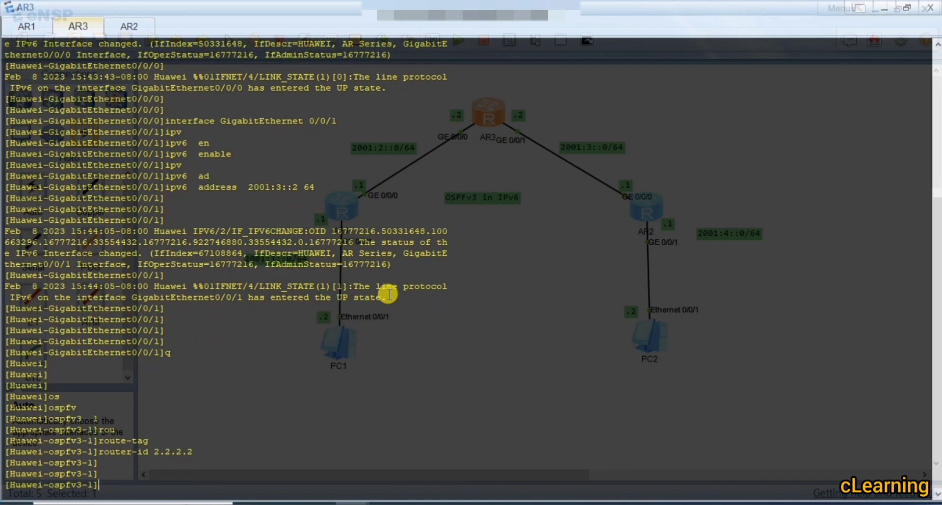
pyautogui.write('q')
pyautogui.press('Return')
pyautogui.press('Return')
pyautogui.write('int')
pyautogui.press('Tab')
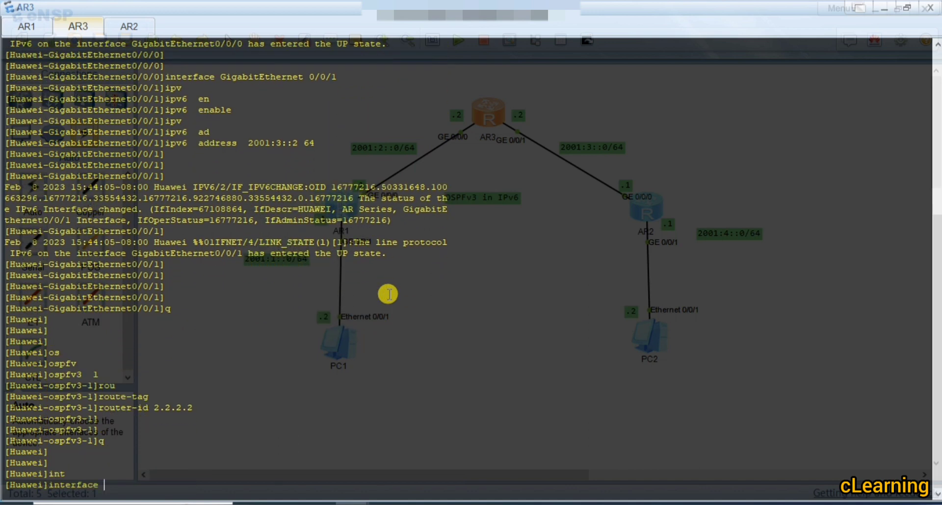
# Step: Enable OSPFv3 process 1 area 0 on AR3's GigabitEthernet 0/0/0
pyautogui.write('g')
pyautogui.press('Tab')
pyautogui.write('0/.0')
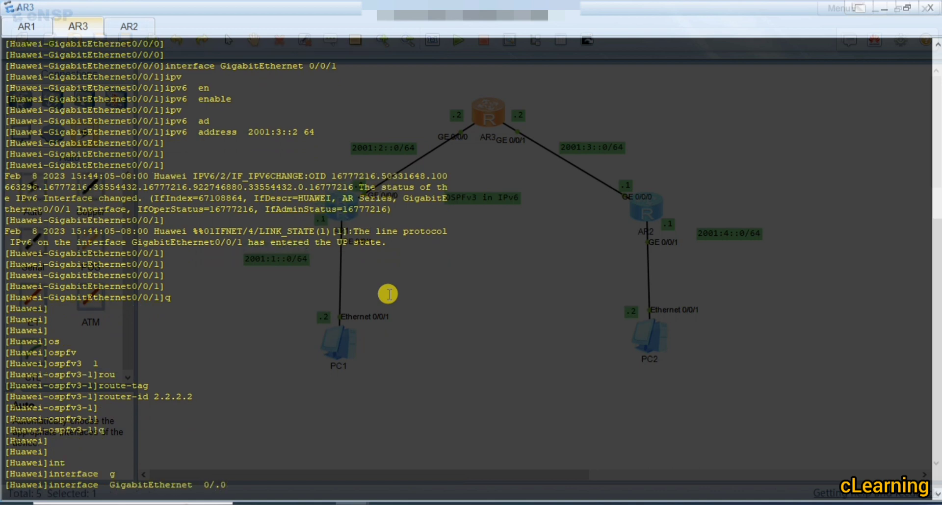
pyautogui.write('0')
pyautogui.press('BackSpace')
pyautogui.press('BackSpace')
pyautogui.press('BackSpace')
pyautogui.write('/0/0')
pyautogui.press('Return')
pyautogui.write('os')
pyautogui.press('Tab')
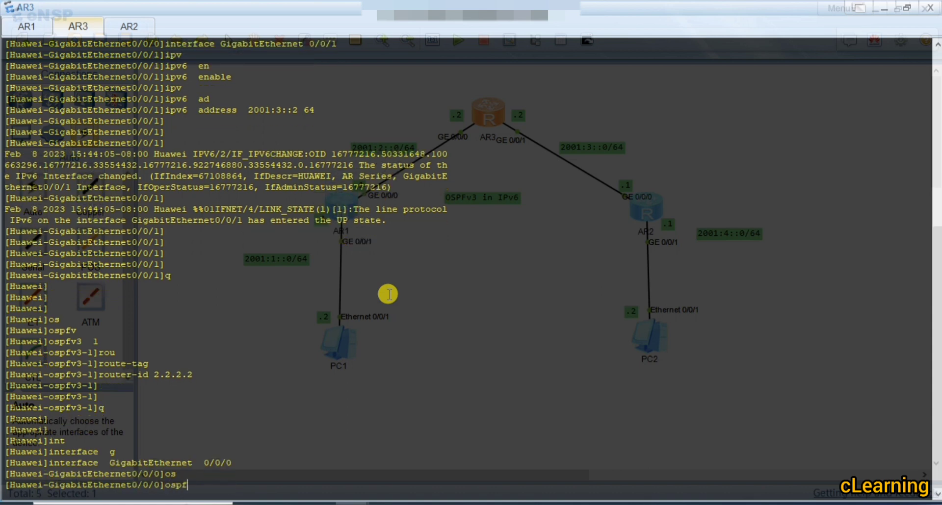
pyautogui.write('v')
pyautogui.press('Tab')
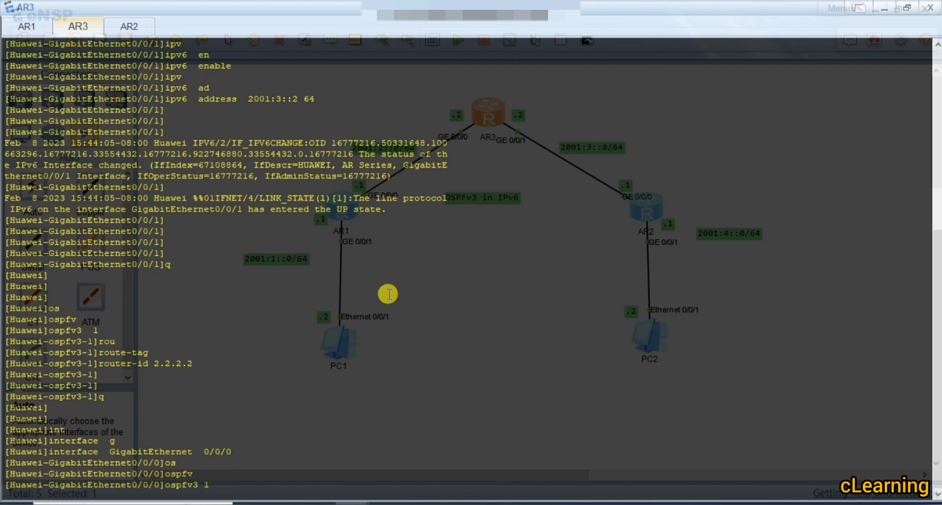
pyautogui.write('1 are')
pyautogui.press('Tab')
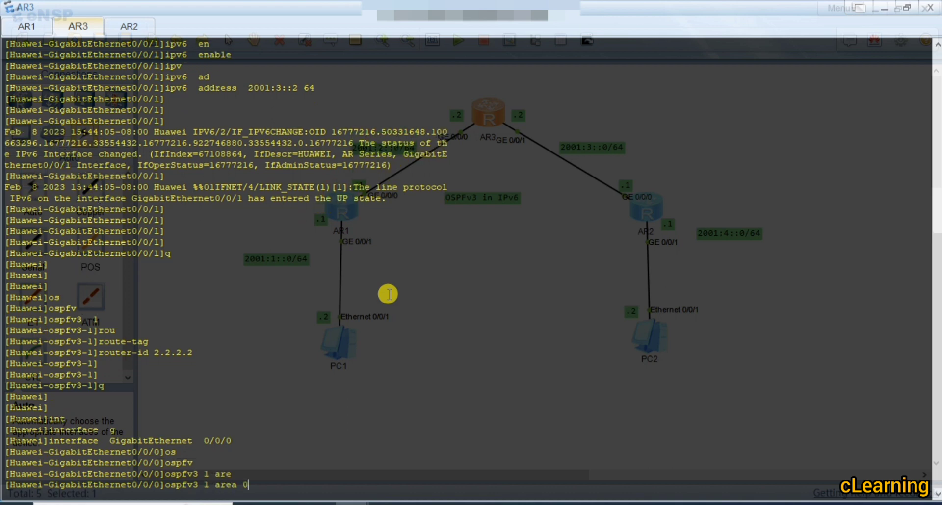
pyautogui.write('0')
pyautogui.press('Return')
pyautogui.press('Return')
pyautogui.press('Return')
pyautogui.press('Return')
pyautogui.press('Return')
pyautogui.press('Return')
# Step: Enable OSPFv3 process 1 area 0 on GigabitEthernet 0/0/1, then minimize AR3's console
pyautogui.write('interface GigabitEthernet 0/0/0')
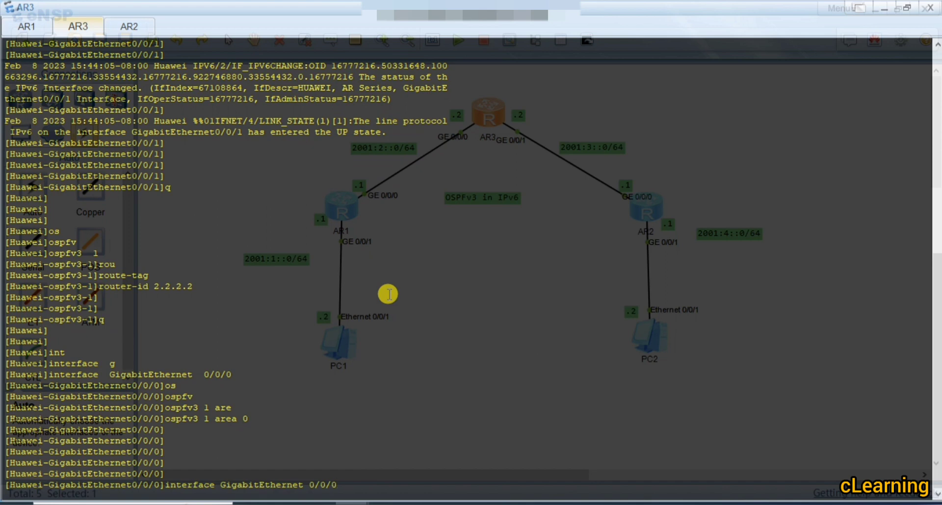
pyautogui.press('BackSpace')
pyautogui.write('1')
pyautogui.press('Return')
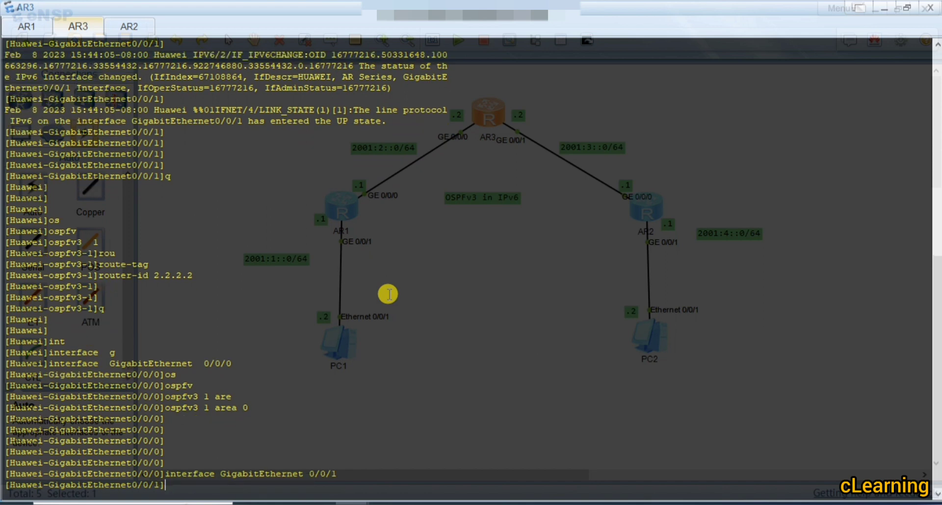
pyautogui.press('Up')
pyautogui.press('Up')
pyautogui.press('Return')
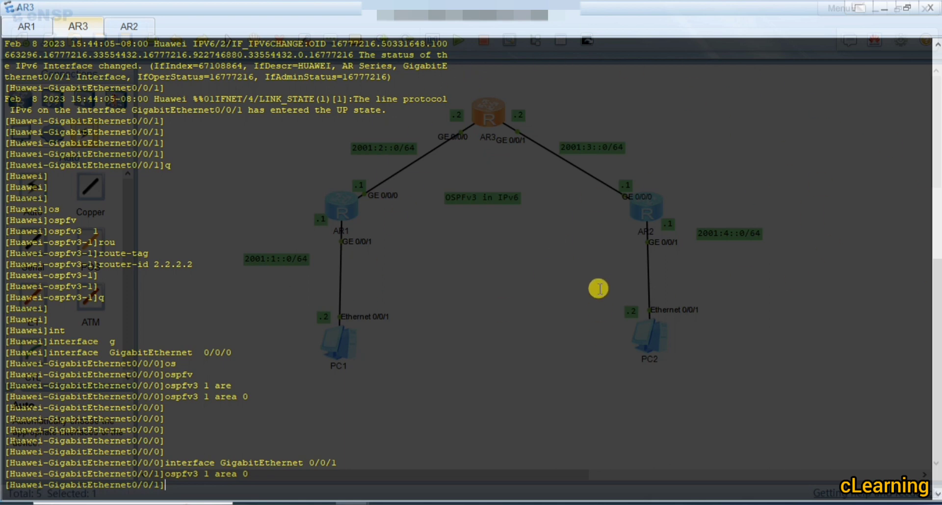
pyautogui.click(884, 8)
# Step: Start OSPFv3 process 1 on AR2 with router ID 3.3.3.3
pyautogui.doubleClick(652, 213)
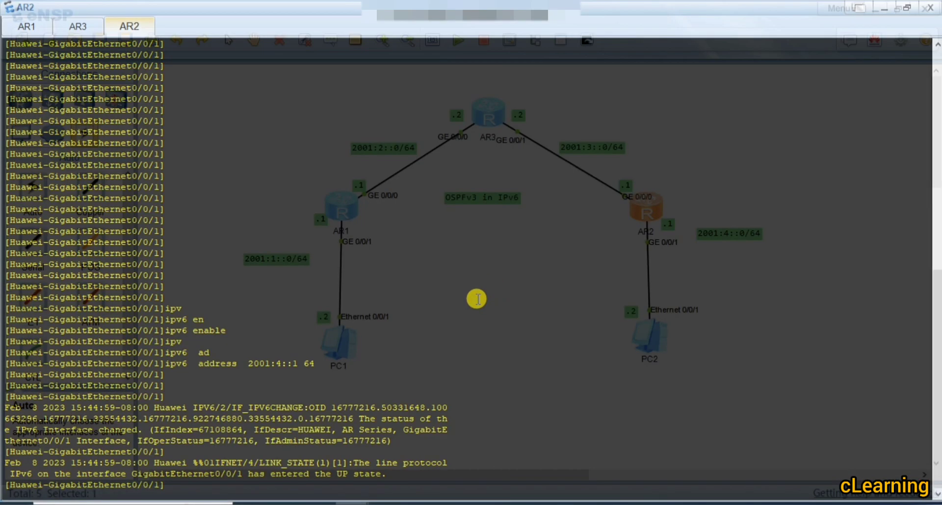
pyautogui.press('Return')
pyautogui.press('Return')
pyautogui.press('Return')
pyautogui.press('Return')
pyautogui.press('Return')
pyautogui.press('Return')
pyautogui.press('Return')
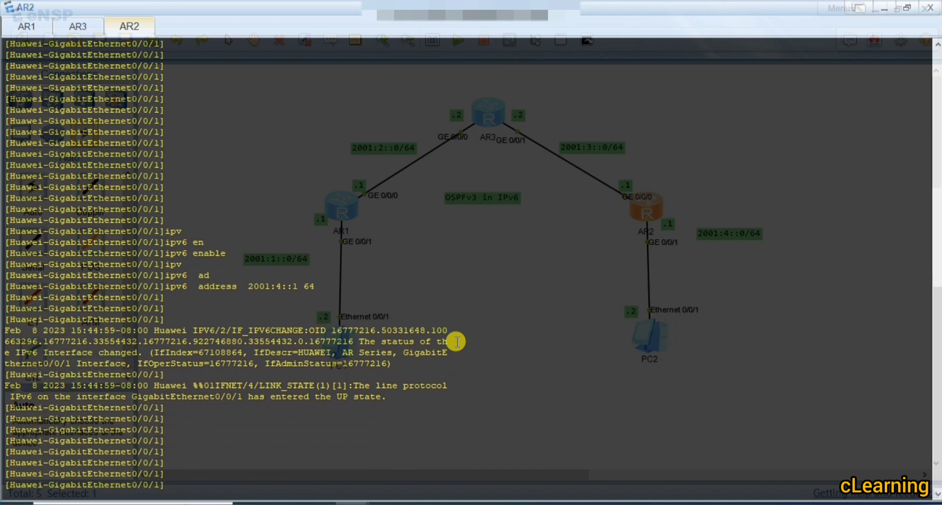
pyautogui.write('q')
pyautogui.press('Return')
pyautogui.write('os')
pyautogui.press('Tab')
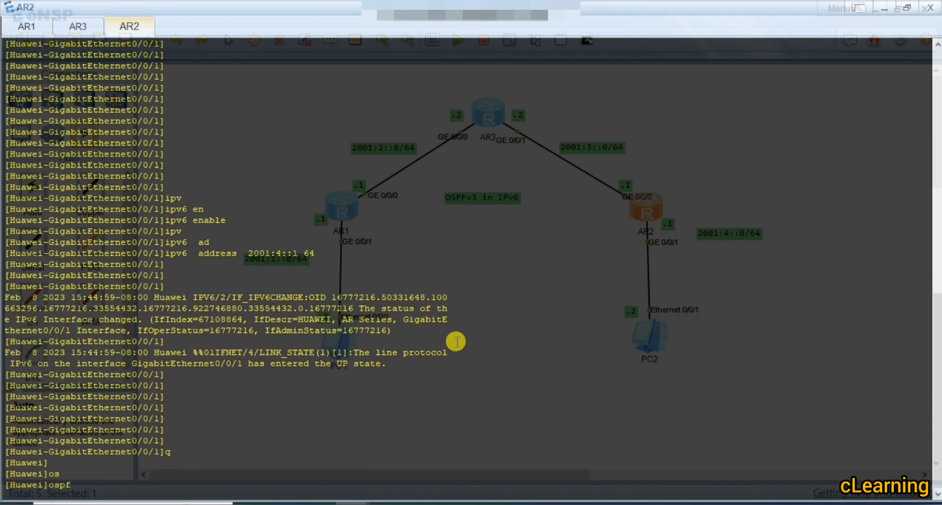
pyautogui.write('v')
pyautogui.press('Tab')
pyautogui.press('Return')
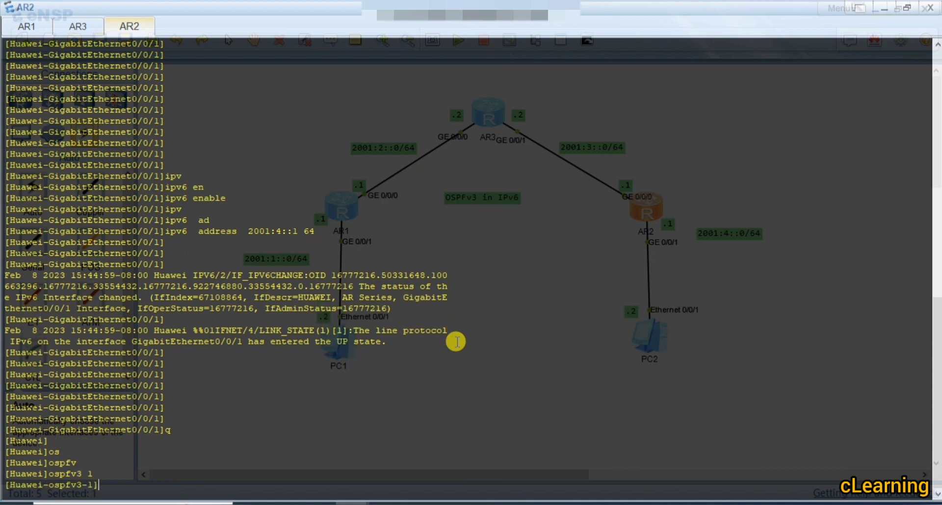
pyautogui.write('rou')
pyautogui.press('Tab')
pyautogui.press('Tab')
pyautogui.press('Tab')
pyautogui.press('Tab')
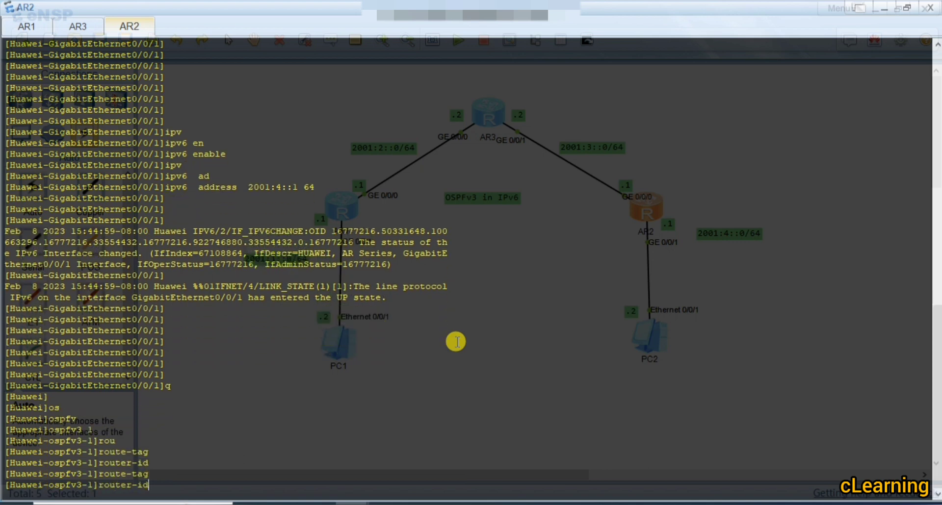
pyautogui.write('3.3.3.3')
pyautogui.press('Return')
pyautogui.press('Return')
pyautogui.press('Return')
pyautogui.press('Return')
pyautogui.press('Return')
pyautogui.press('Return')
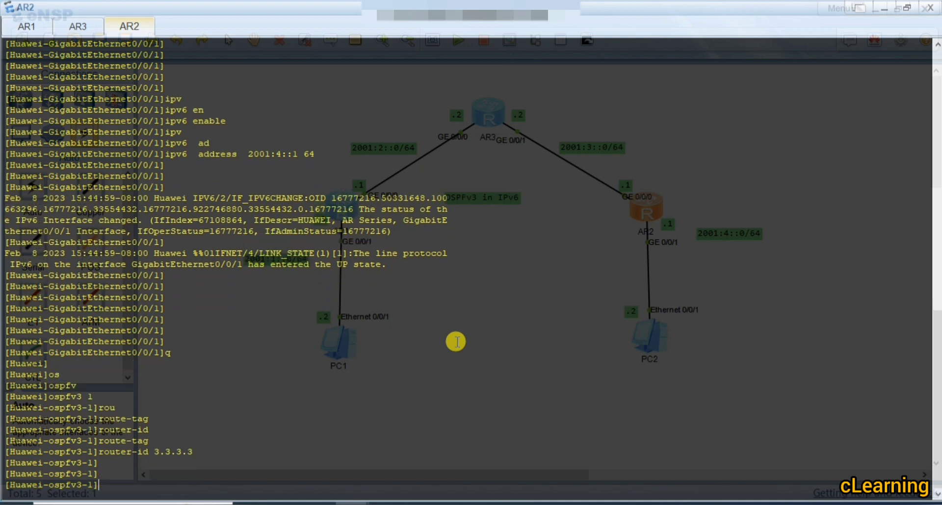
pyautogui.write('q')
pyautogui.press('Return')
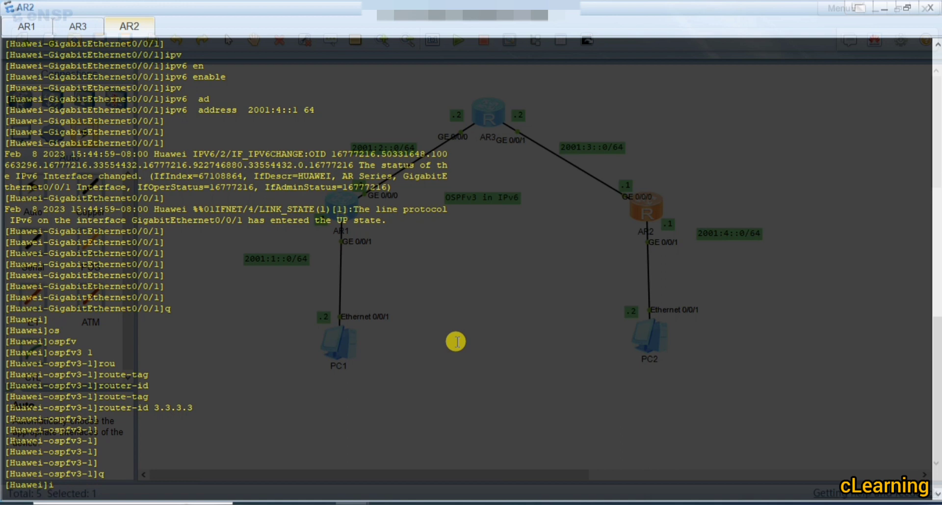
# Step: Enable OSPFv3 process 1 area 0 on AR2's GigabitEthernet 0/0/0
pyautogui.write('int')
pyautogui.press('Tab')
pyautogui.write('g')
pyautogui.press('Tab')
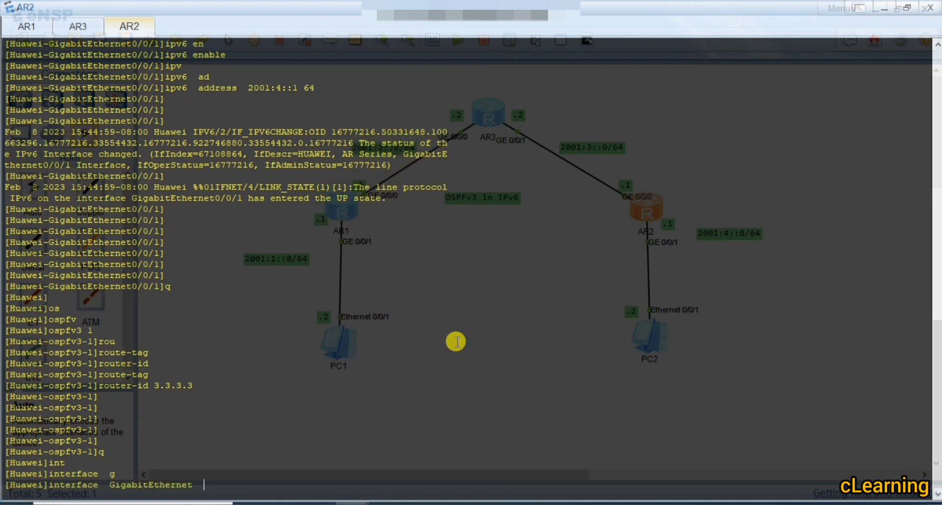
pyautogui.write('0/0/0')
pyautogui.press('Return')
pyautogui.write('os')
pyautogui.press('Tab')
pyautogui.press('Tab')
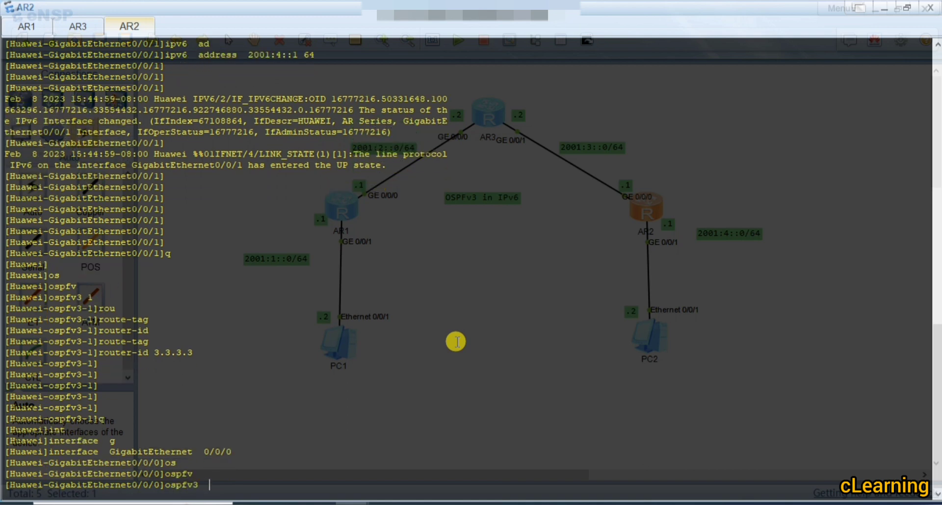
pyautogui.write('1 are')
pyautogui.press('Tab')
pyautogui.write('0')
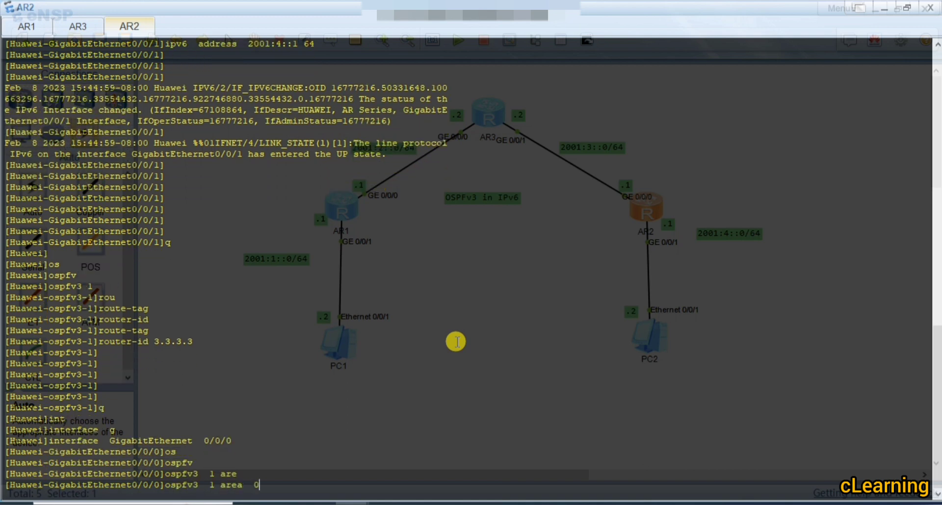
pyautogui.press('Return')
pyautogui.press('Return')
pyautogui.press('Return')
pyautogui.press('Return')
# Step: Enable OSPFv3 process 1 area 0 on GigabitEthernet 0/0/1, then minimize AR2's console
pyautogui.press('Up')
pyautogui.press('Up')
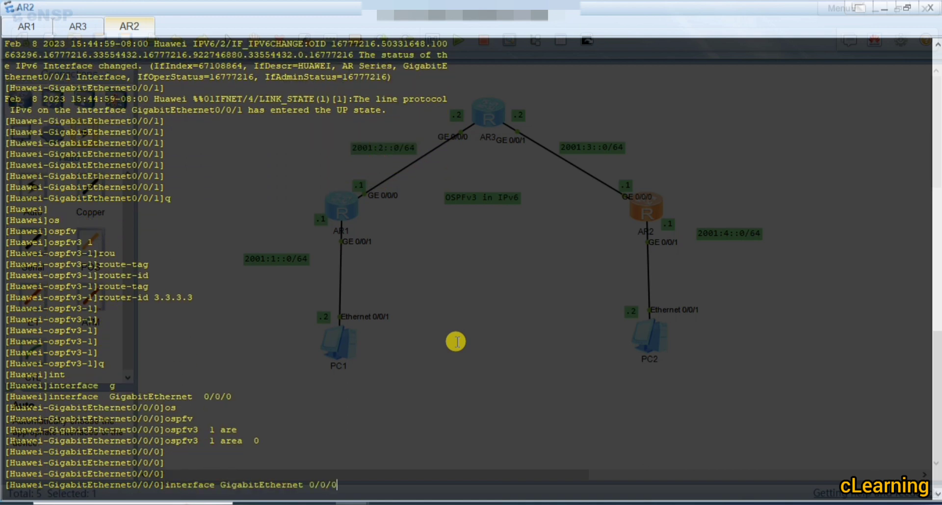
pyautogui.press('BackSpace')
pyautogui.write('1')
pyautogui.press('Return')
pyautogui.press('Up')
pyautogui.press('Up')
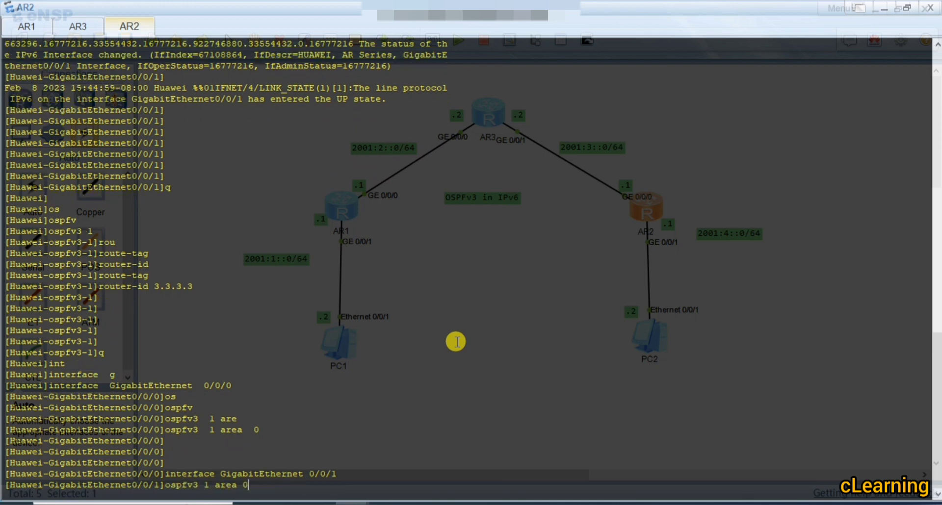
pyautogui.press('Return')
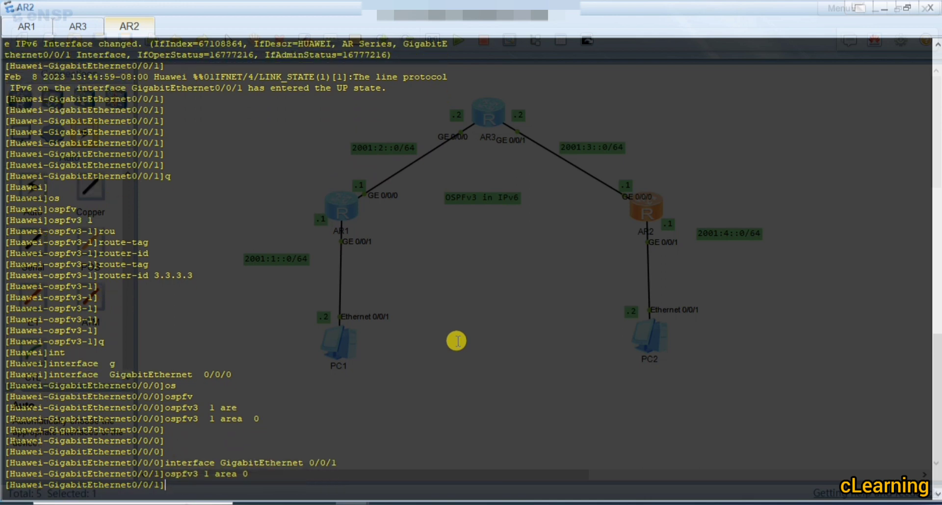
pyautogui.click(880, 9)
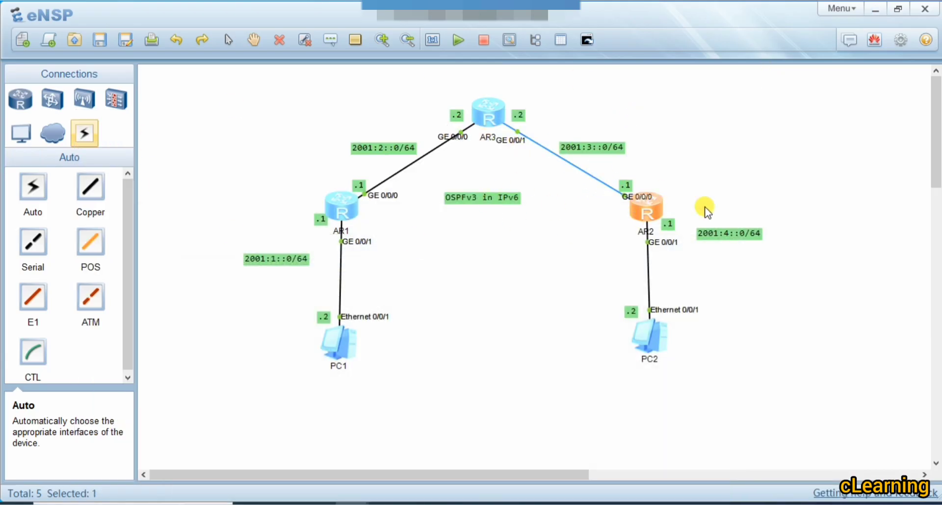
# Step: Rerun the ping from PC2 to 2001:3::2, which now gets replies
pyautogui.doubleClick(335, 215)
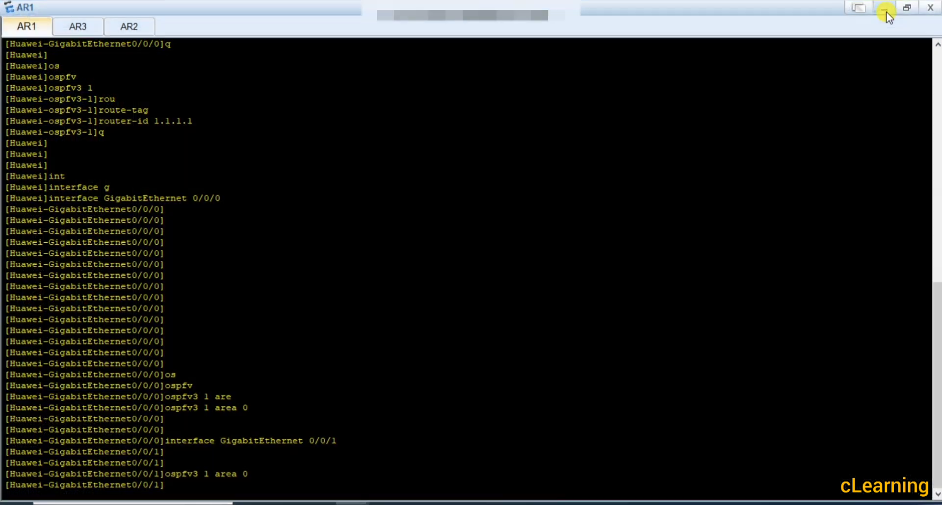
pyautogui.click(886, 11)
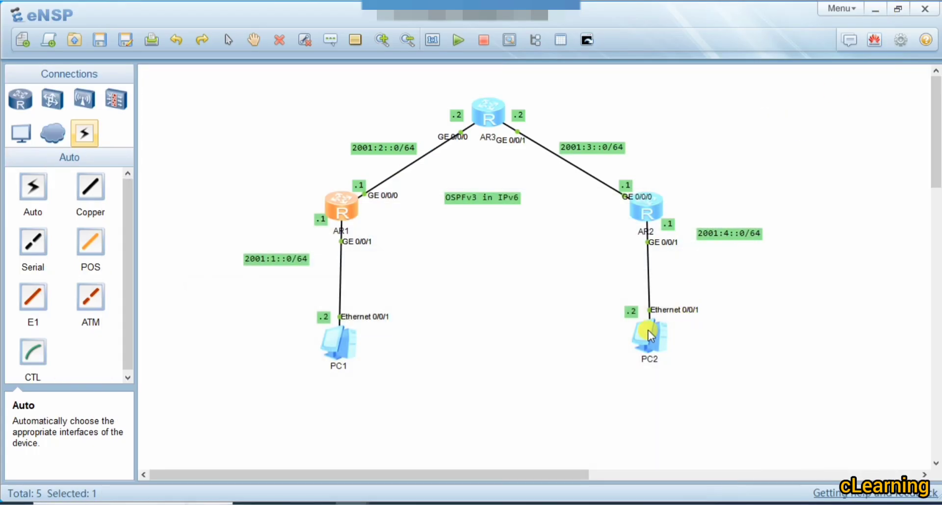
pyautogui.click(656, 343)
pyautogui.doubleClick(657, 346)
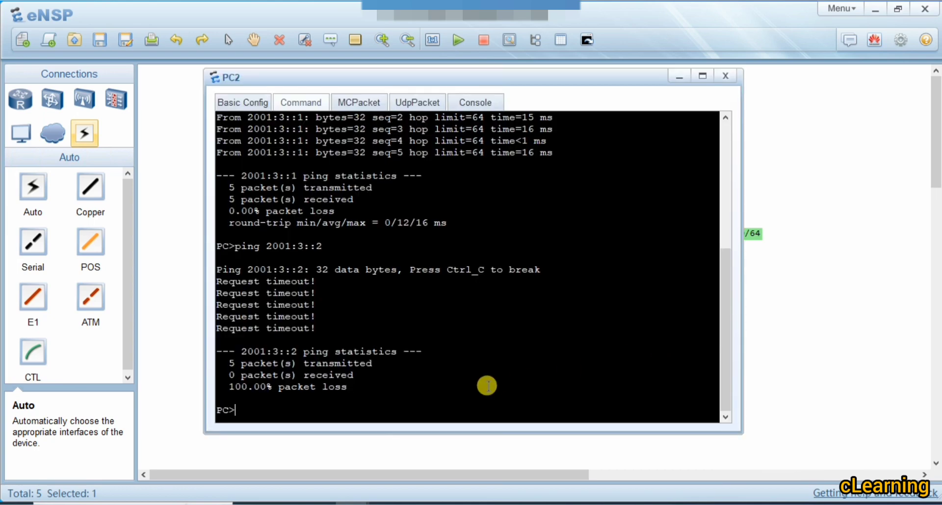
pyautogui.moveTo(325, 246); pyautogui.dragTo(259, 243)
pyautogui.press('Up')
pyautogui.press('Return')
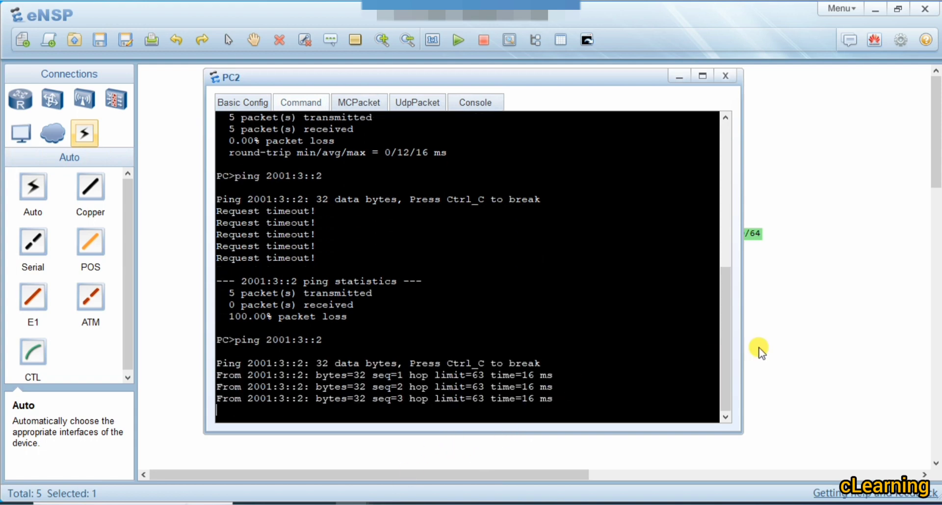
pyautogui.click(805, 351)
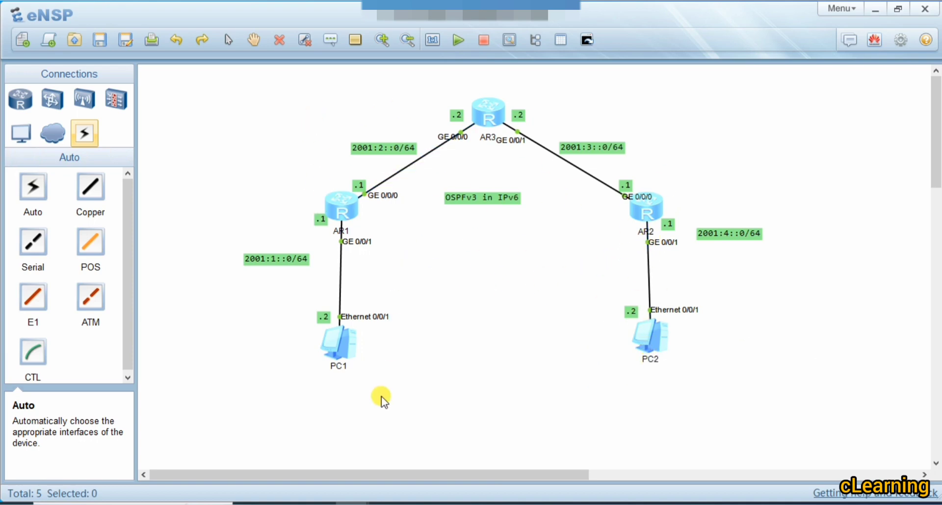
# Step: Ping PC1 at 2001:1::2 from PC2 and close its console
pyautogui.doubleClick(632, 336)
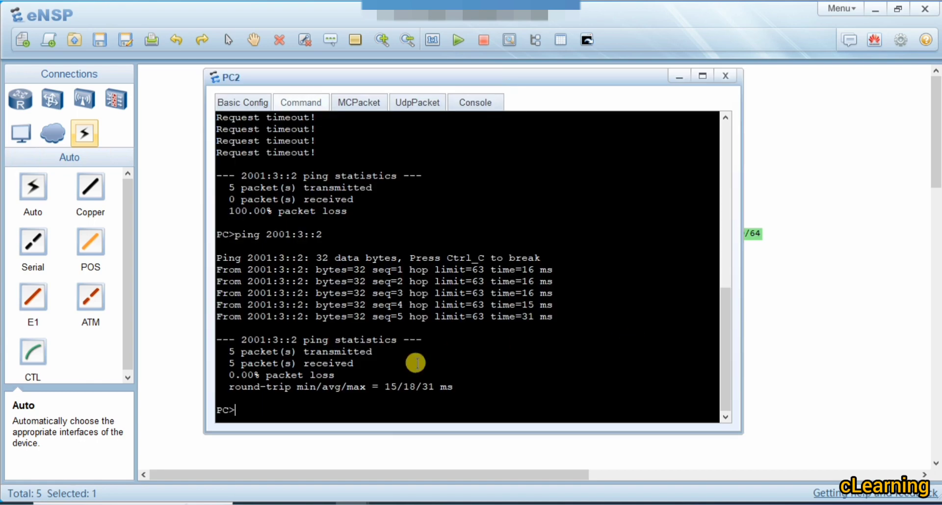
pyautogui.click(785, 423)
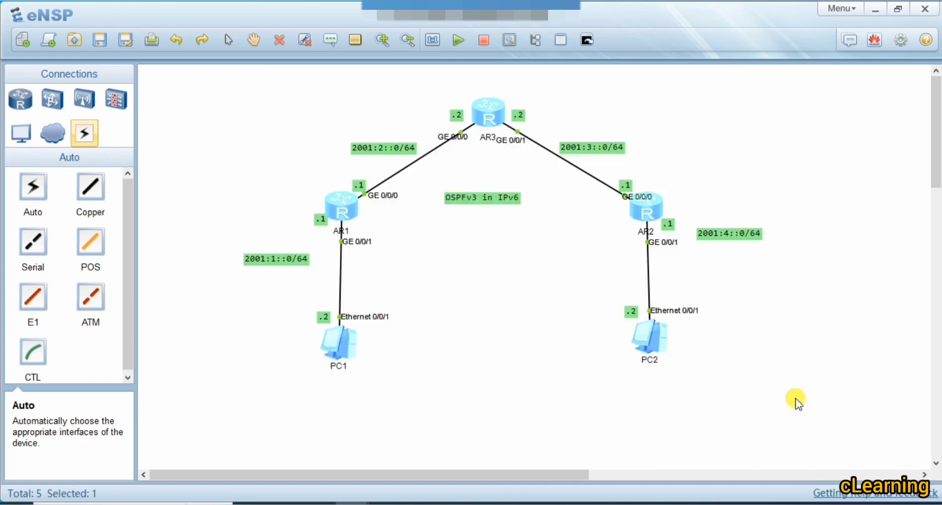
pyautogui.doubleClick(652, 339)
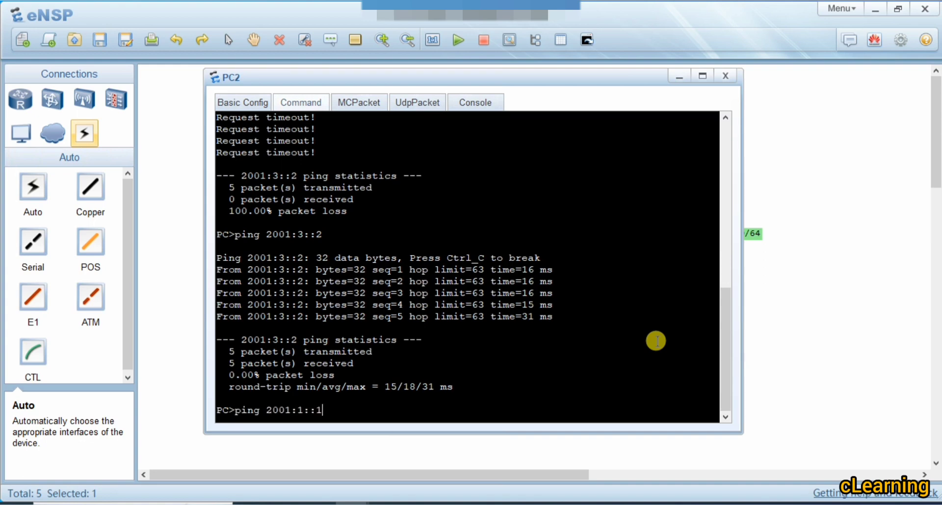
pyautogui.write('2')
pyautogui.press('Return')
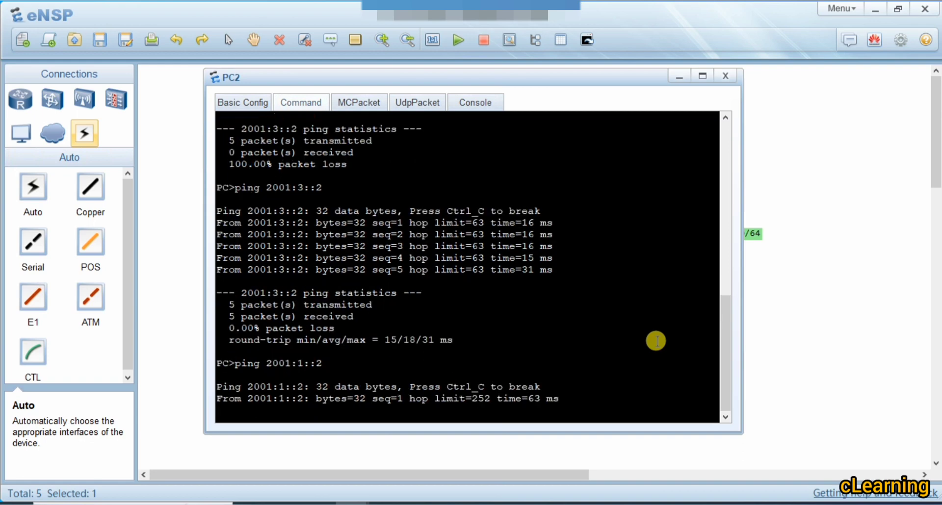
pyautogui.click(829, 309)
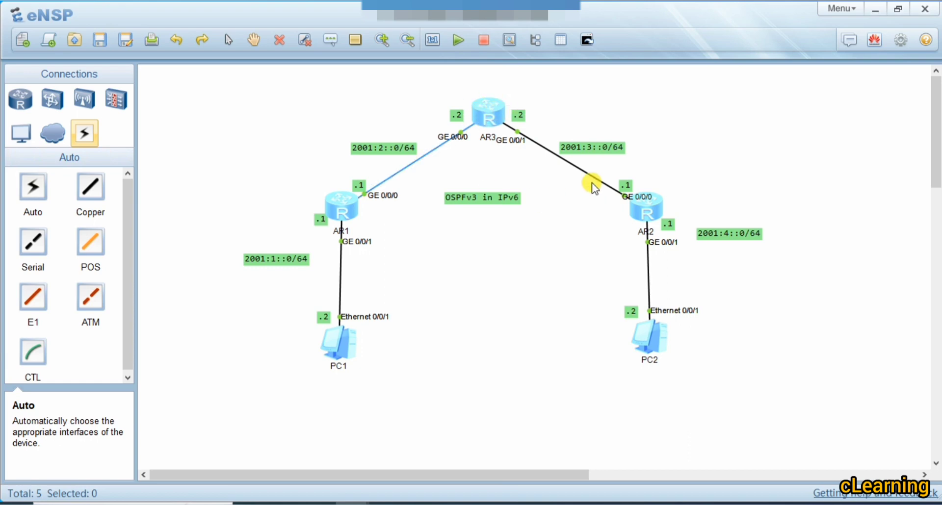
# Step: Run 'display ospfv3 routing' in AR1's console
pyautogui.doubleClick(345, 201)
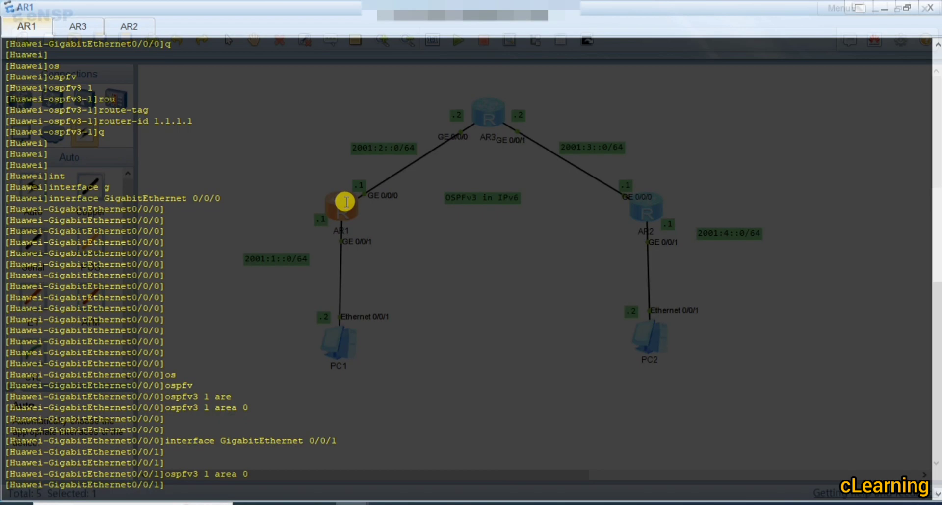
pyautogui.press('Return')
pyautogui.press('Return')
pyautogui.press('Return')
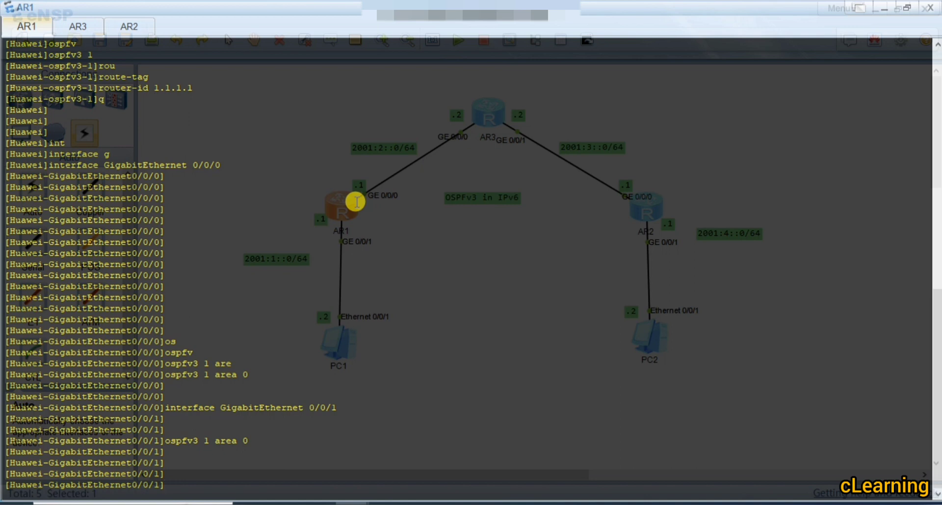
pyautogui.press('Return')
pyautogui.press('Return')
pyautogui.press('Return')
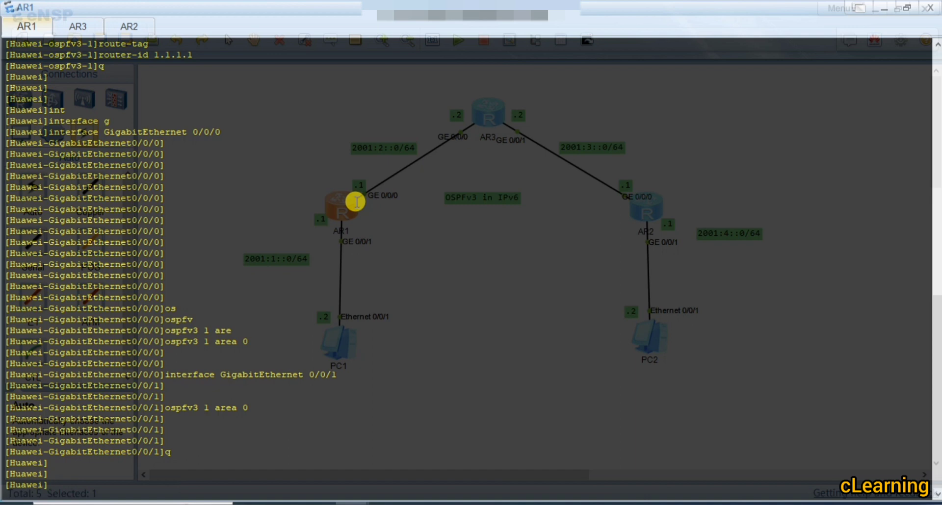
pyautogui.write('dis')
pyautogui.press('Tab')
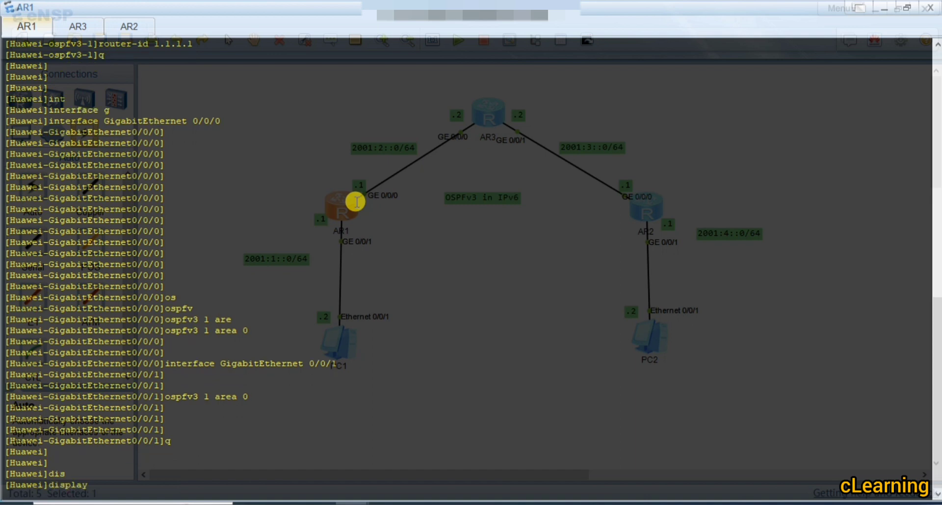
pyautogui.write('os')
pyautogui.press('Tab')
pyautogui.write('v')
pyautogui.press('Tab')
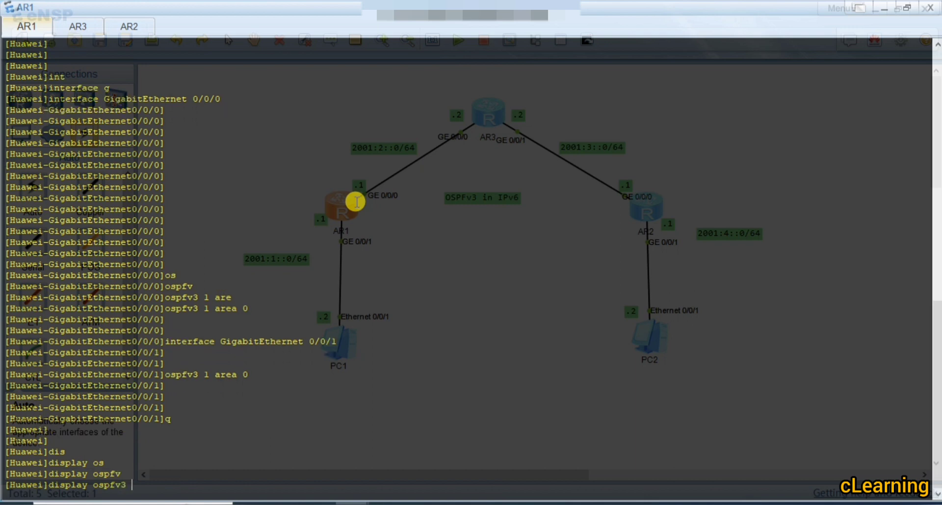
pyautogui.write('rou')
pyautogui.press('Tab')
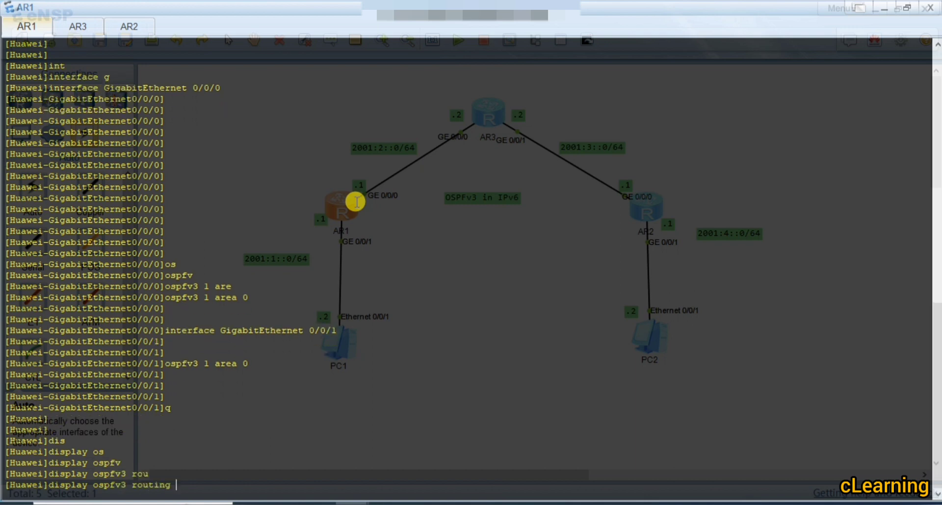
pyautogui.press('Return')
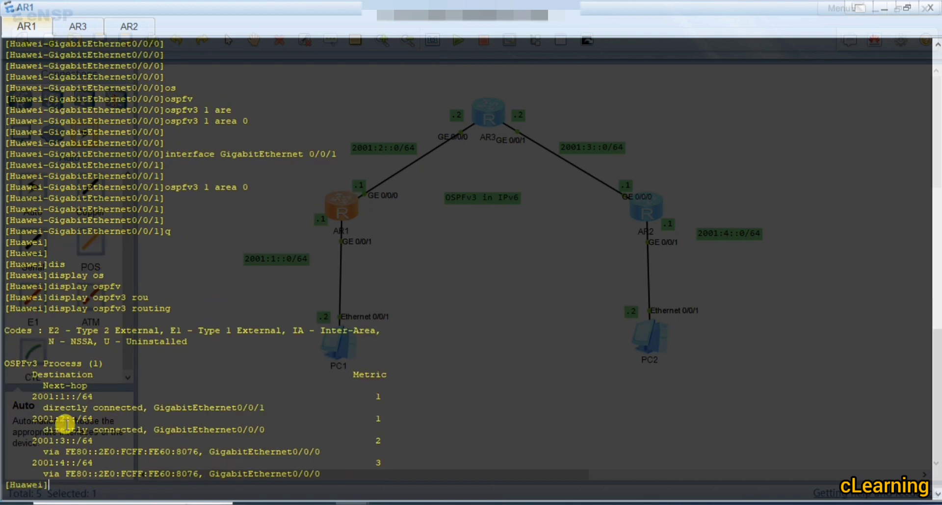
# Step: Highlight the 2001:1::, 2001:2:: and 2001:4::/64 routes in the OSPFv3 output
pyautogui.moveTo(94, 419); pyautogui.dragTo(2, 418)
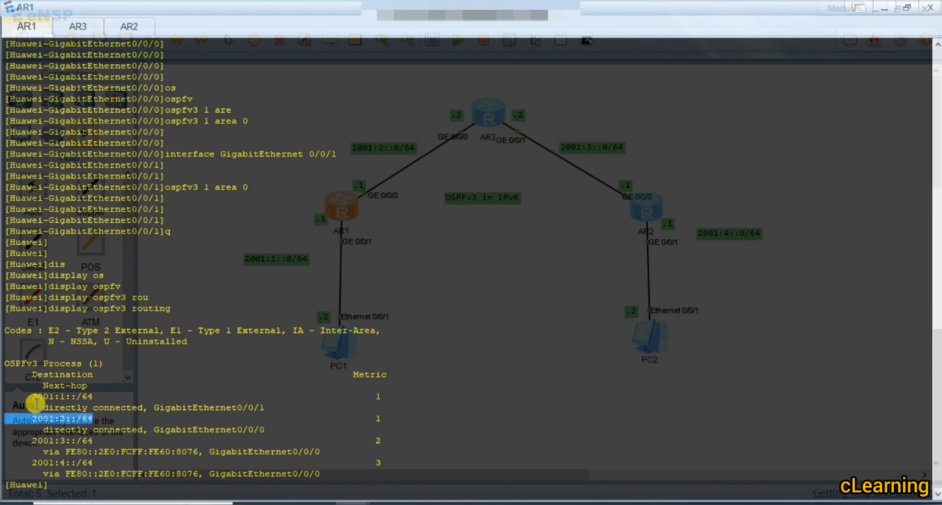
pyautogui.moveTo(101, 396); pyautogui.dragTo(5, 396)
pyautogui.click(63, 406)
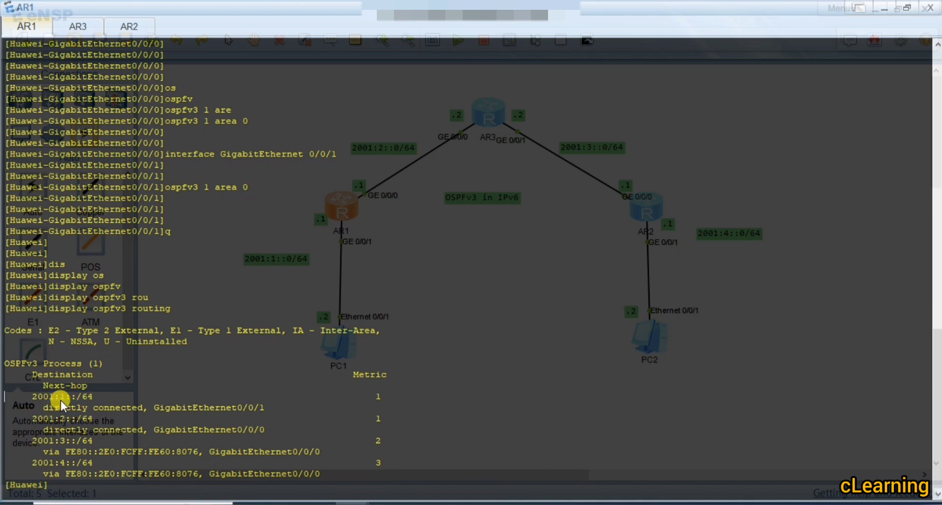
pyautogui.moveTo(88, 418); pyautogui.dragTo(65, 418)
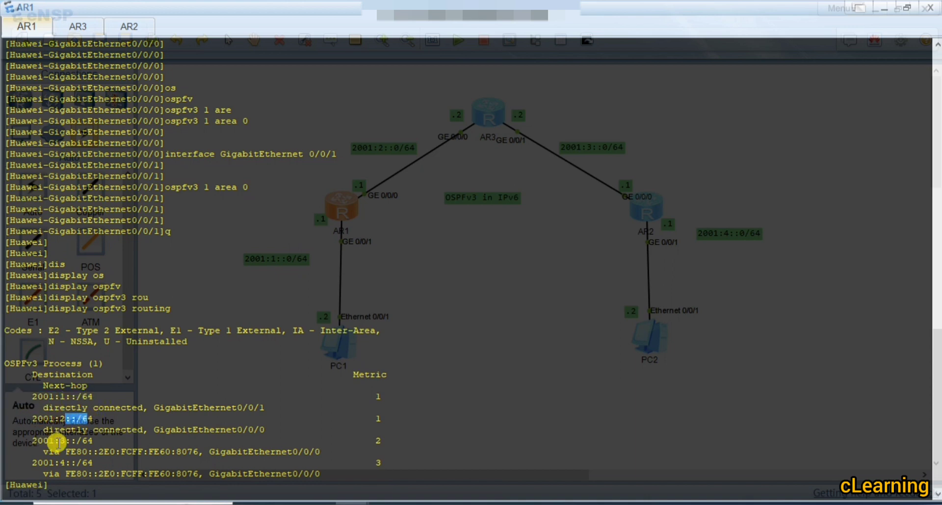
pyautogui.click(57, 443)
pyautogui.moveTo(60, 462); pyautogui.dragTo(81, 463)
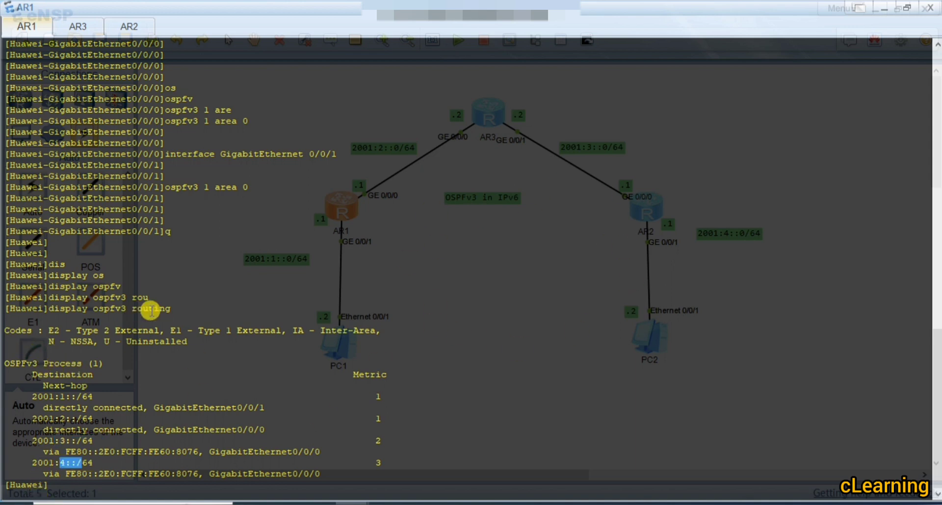
pyautogui.moveTo(172, 309); pyautogui.dragTo(49, 310)
pyautogui.click(248, 376)
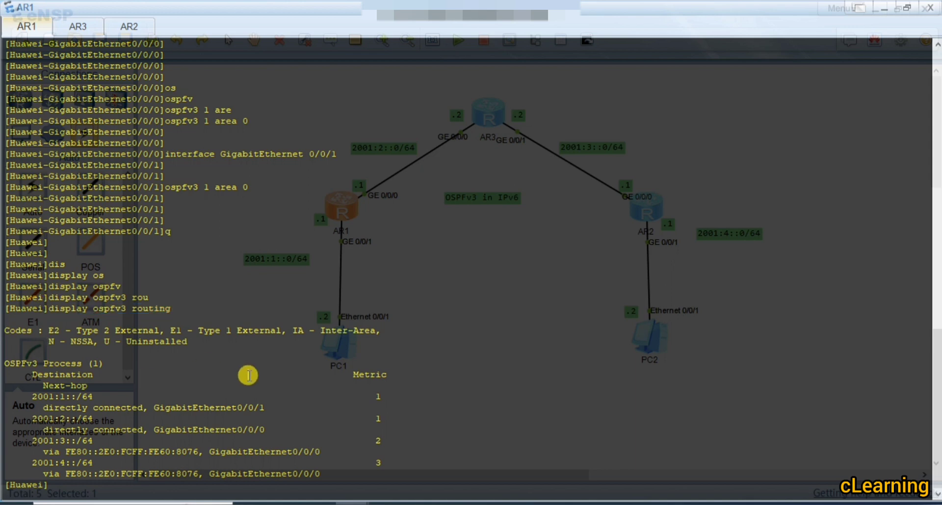
pyautogui.press('Return')
pyautogui.press('Return')
pyautogui.press('Return')
pyautogui.press('Return')
pyautogui.press('Return')
pyautogui.press('Return')
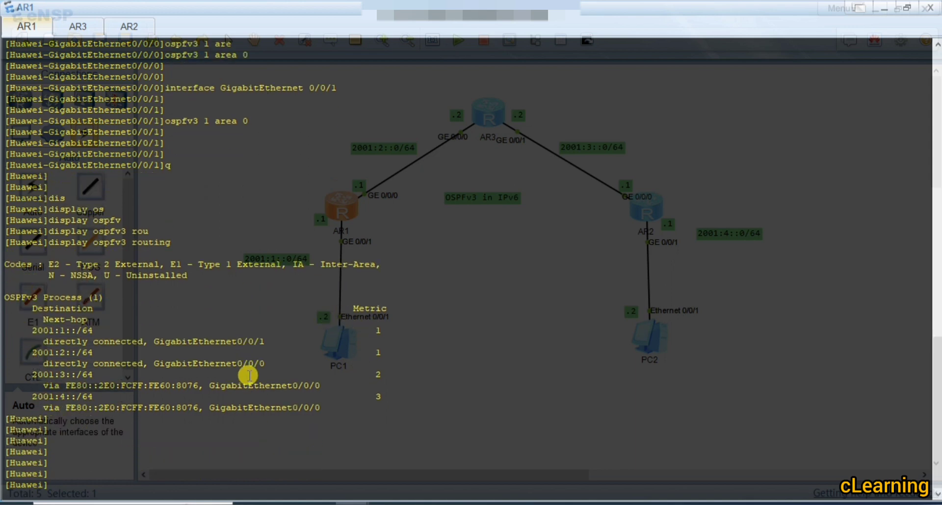
pyautogui.write('dis')
pyautogui.press('Tab')
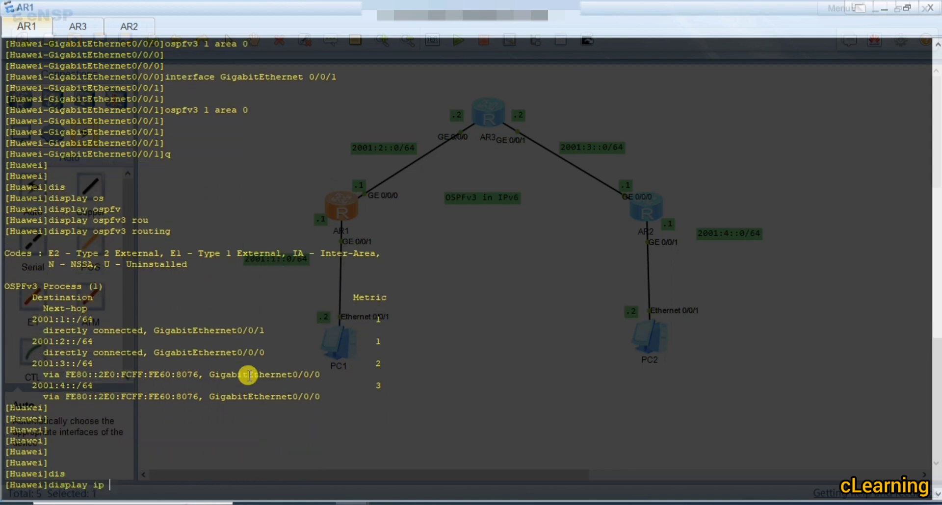
# Step: Run 'display ip routing-table' on AR1 and highlight the 127.255.255.255/32 loopback route
pyautogui.write('ip rou')
pyautogui.press('Tab')
pyautogui.press('Return')
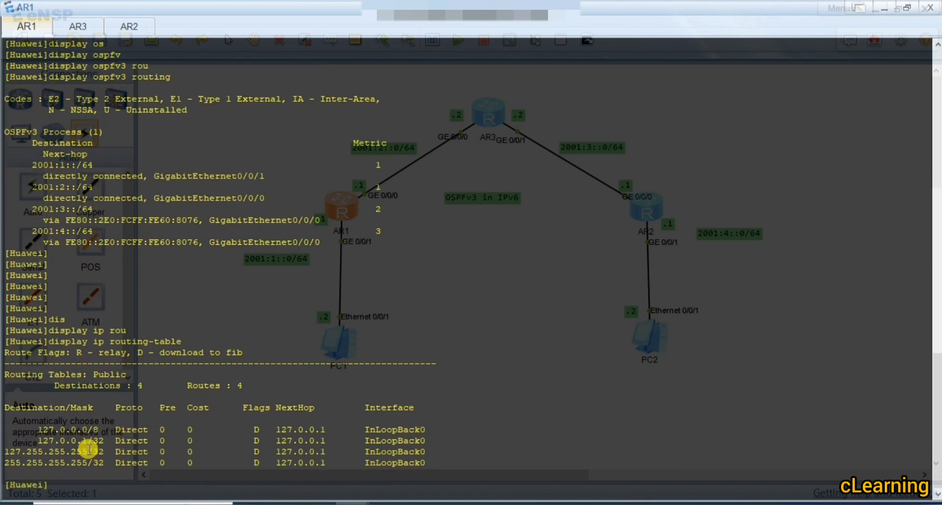
pyautogui.moveTo(10, 452); pyautogui.dragTo(126, 451)
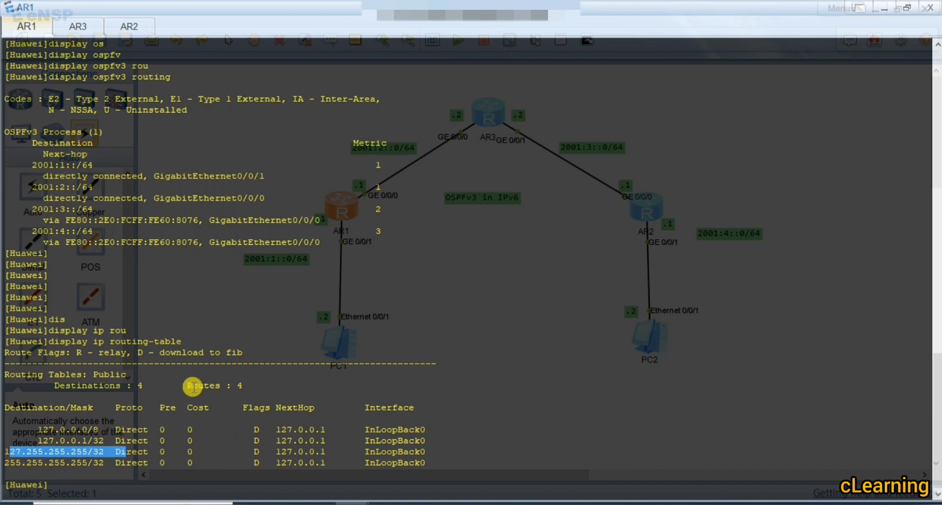
pyautogui.click(189, 425)
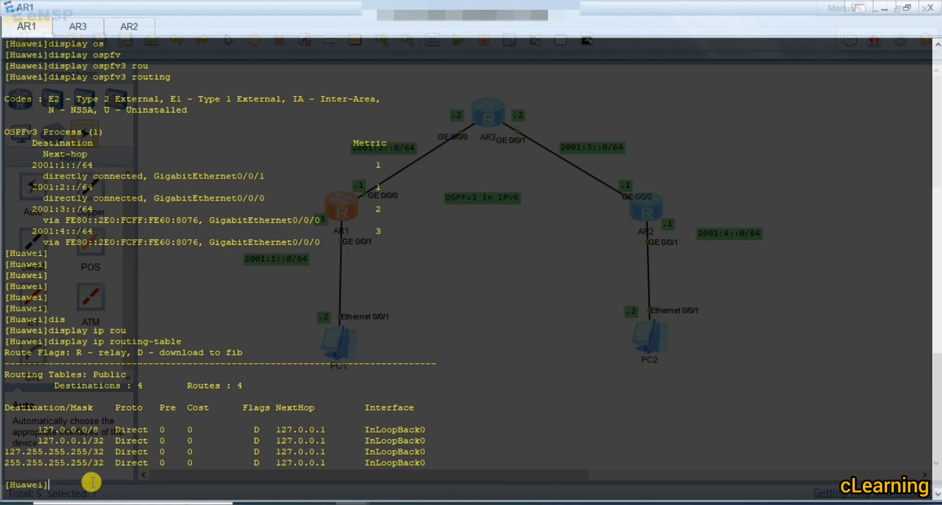
pyautogui.press('Return')
pyautogui.press('Return')
pyautogui.press('Return')
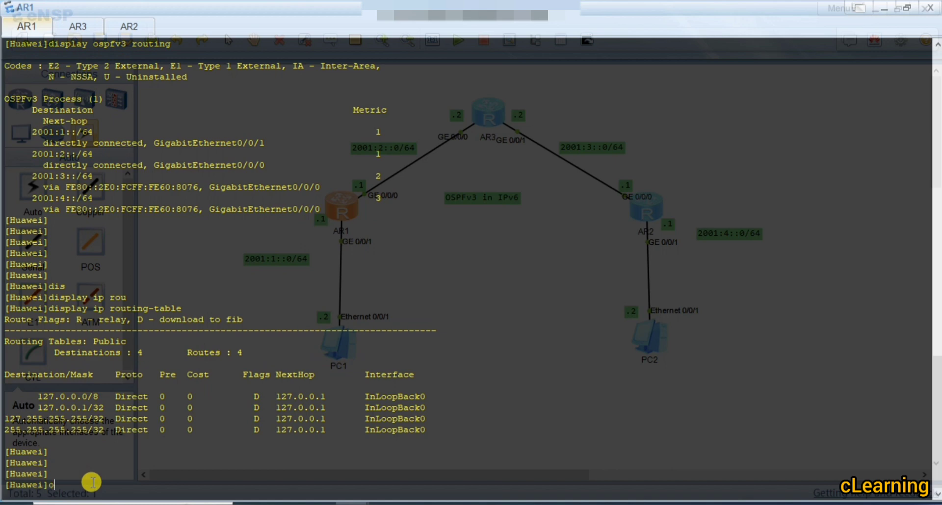
# Step: Run 'display ipv6 routing-table' on AR1 and page through the first entries
pyautogui.write('dis')
pyautogui.press('Tab')
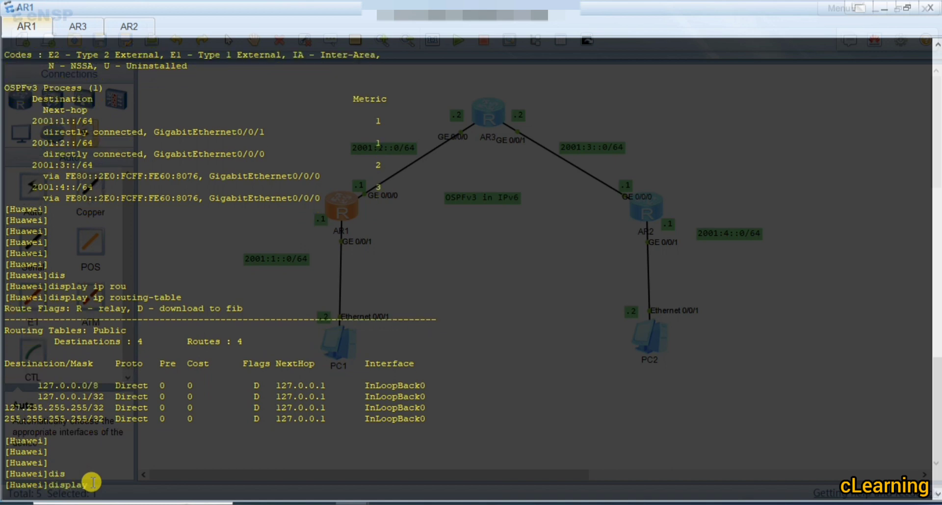
pyautogui.write('ipv')
pyautogui.press('Tab')
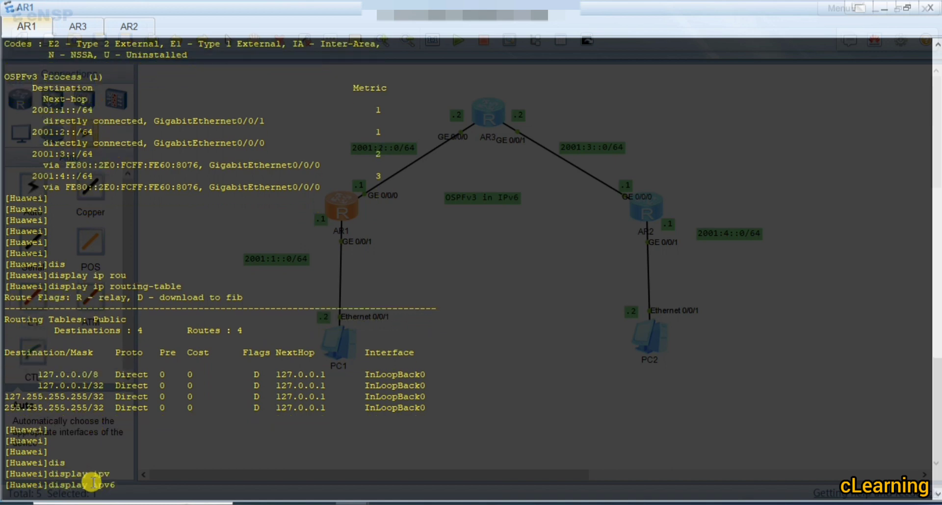
pyautogui.write('rou')
pyautogui.press('Tab')
pyautogui.press('Return')
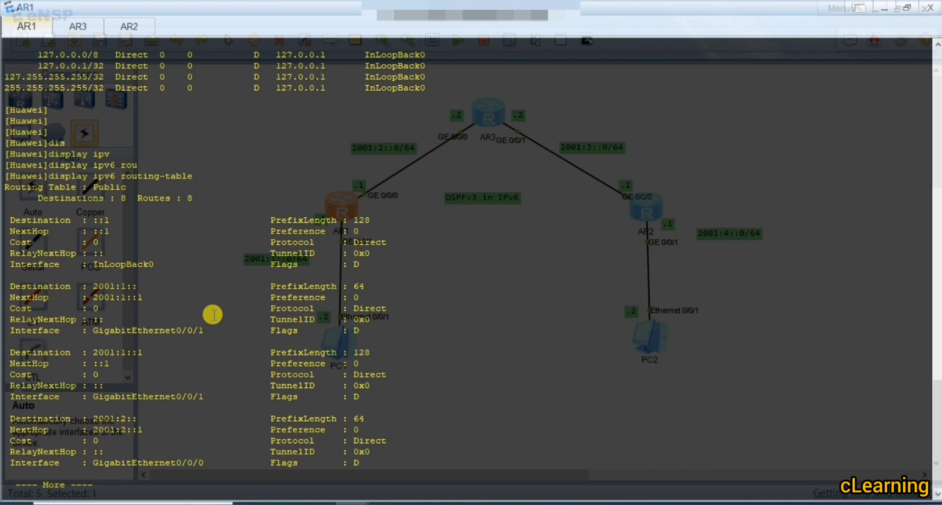
pyautogui.press('Return')
pyautogui.press('Return')
pyautogui.press('Return')
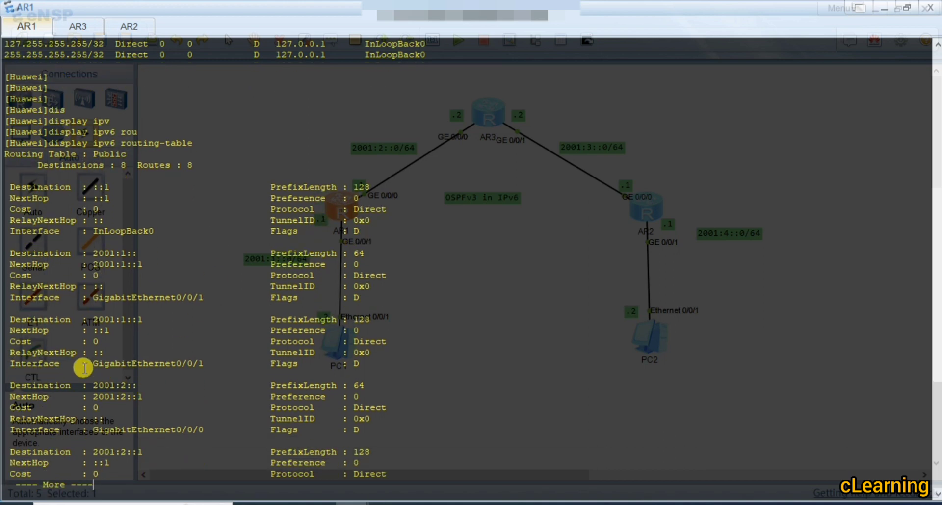
# Step: Highlight the 2001:1::1 route entry, page further, and close AR1's console
pyautogui.moveTo(84, 368); pyautogui.dragTo(159, 317)
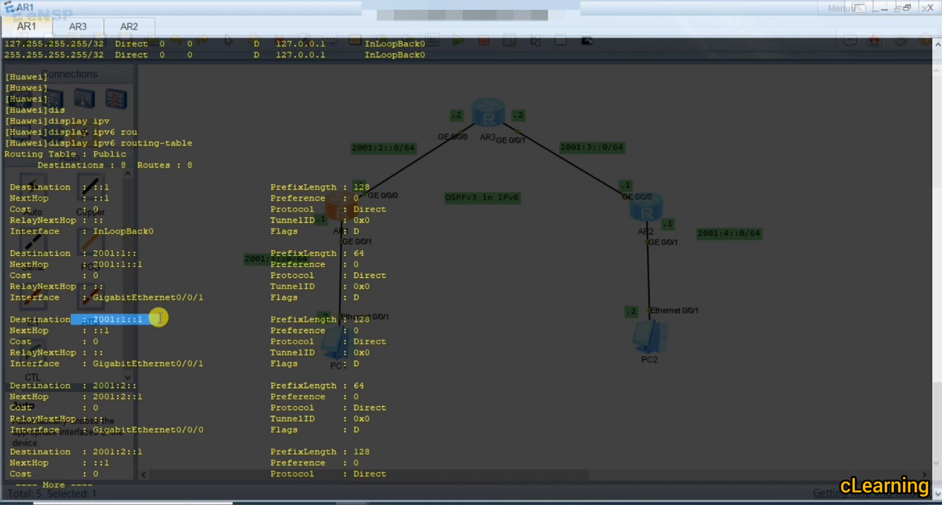
pyautogui.click(159, 321)
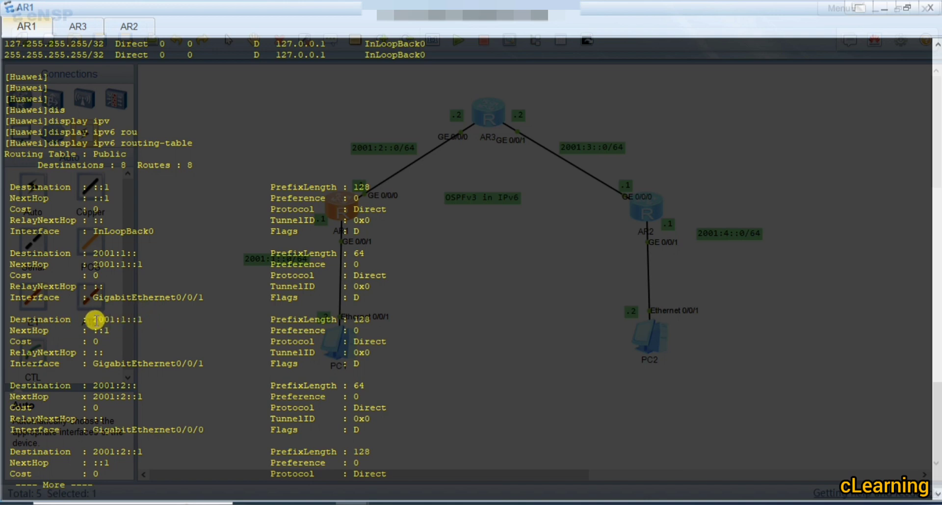
pyautogui.moveTo(88, 319); pyautogui.dragTo(168, 320)
pyautogui.click(168, 320)
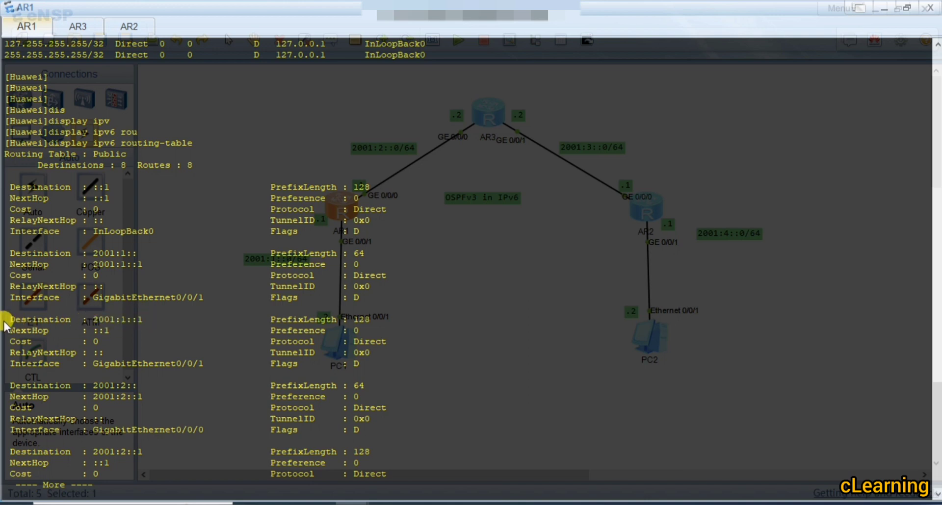
pyautogui.moveTo(9, 319); pyautogui.dragTo(329, 374)
pyautogui.click(329, 374)
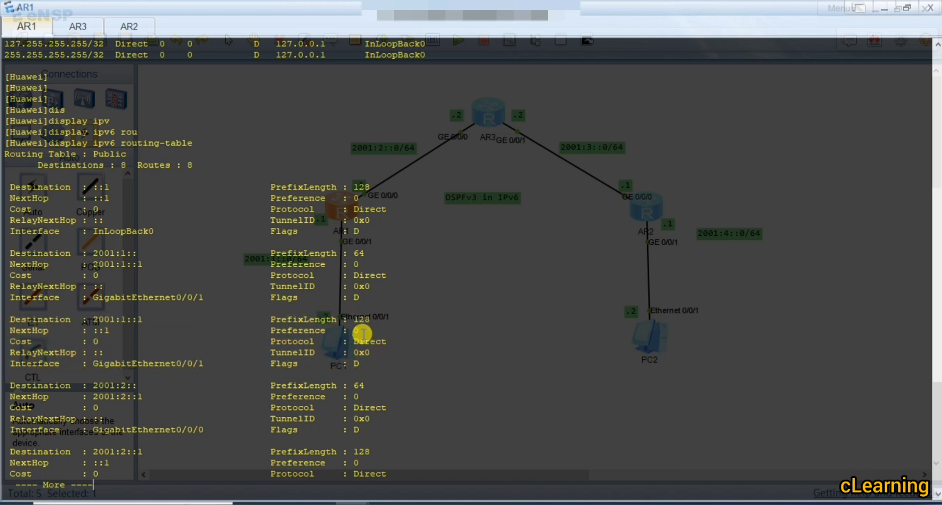
pyautogui.press('Return')
pyautogui.press('Return')
pyautogui.press('Return')
pyautogui.press('Return')
pyautogui.press('Return')
pyautogui.press('Return')
pyautogui.press('Return')
pyautogui.press('Return')
pyautogui.press('Return')
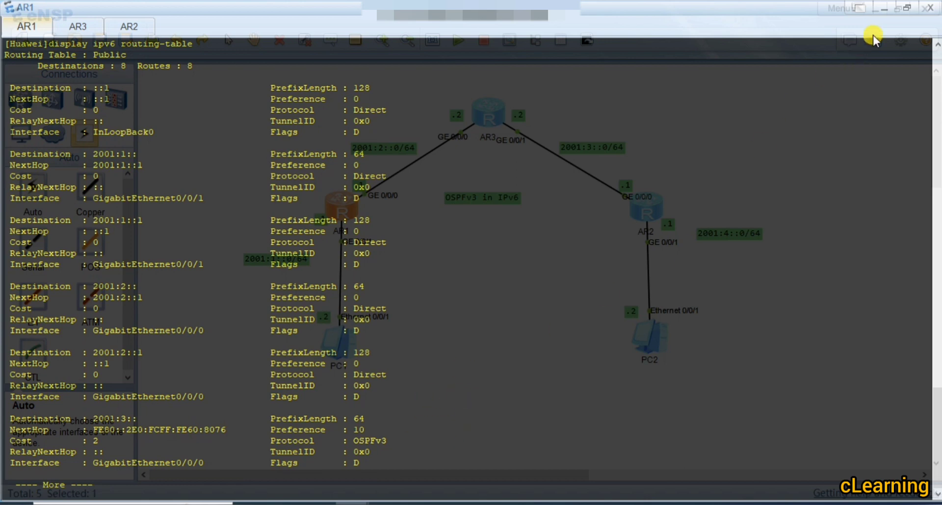
pyautogui.click(884, 8)
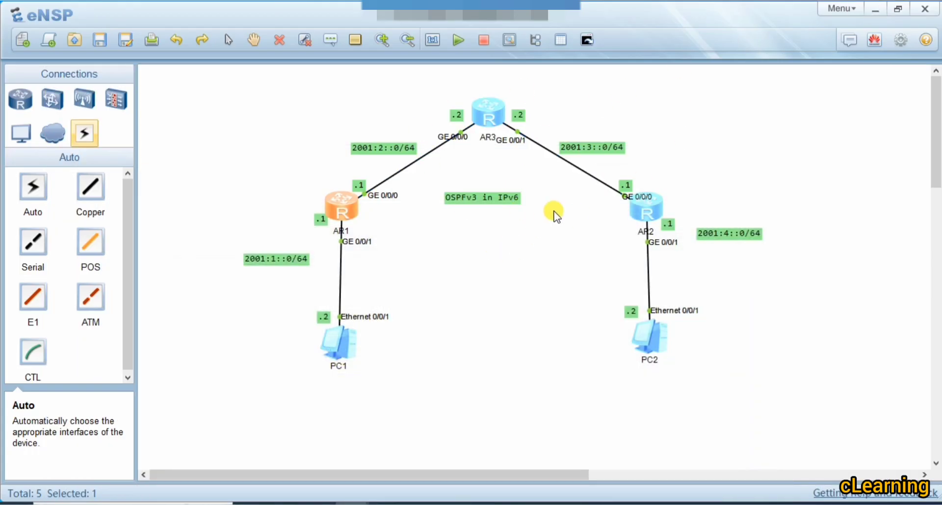